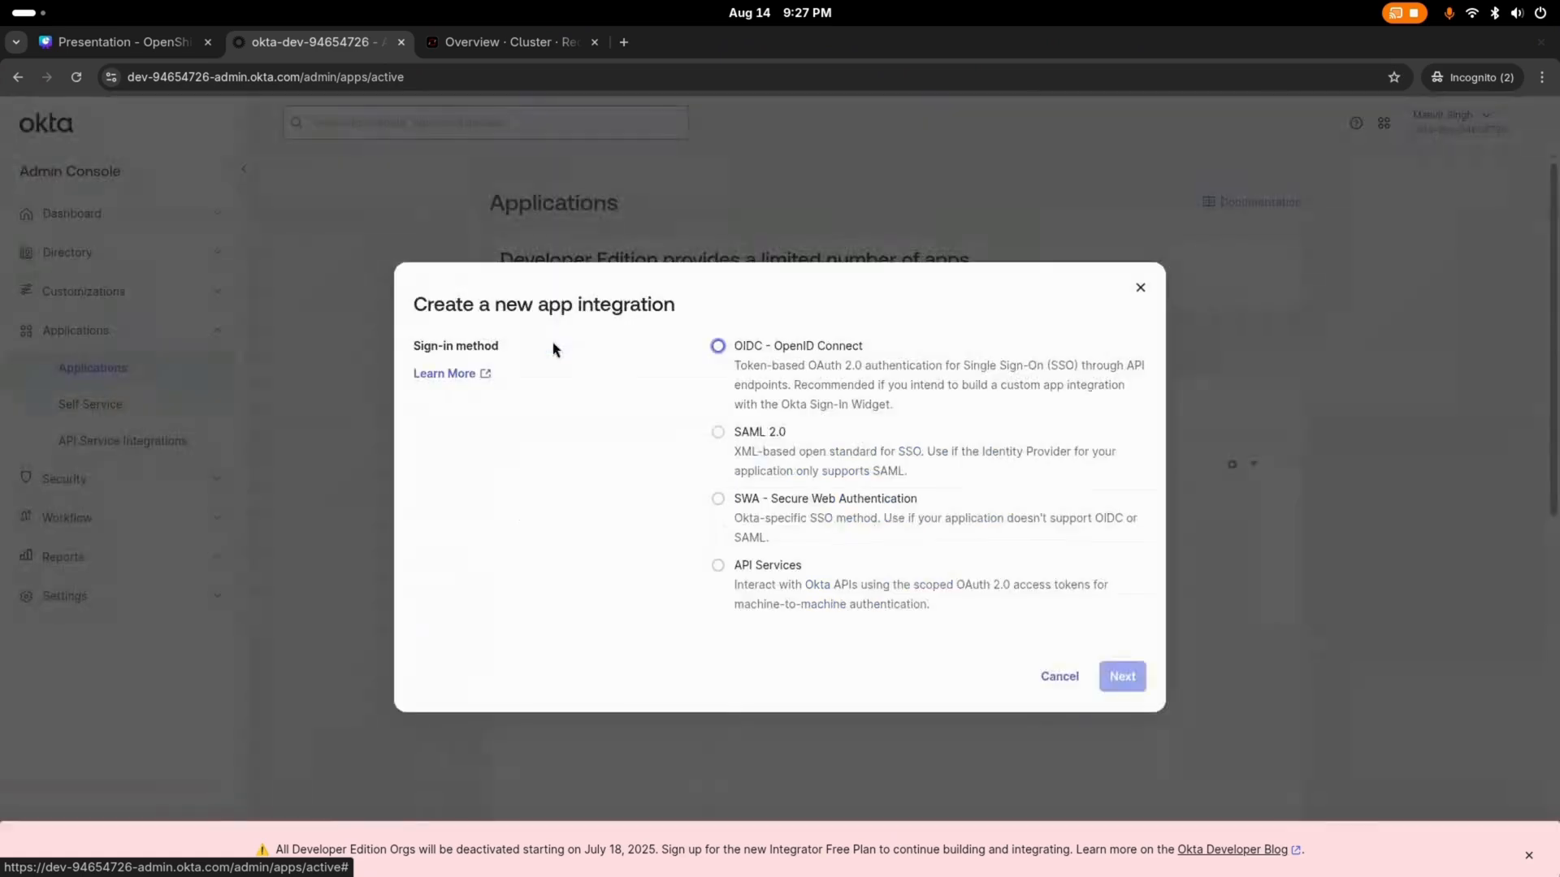
Step: Set the new app integration to OIDC - OpenID Connect sign-in with the Web Application type and proceed to its settings
click(720, 351)
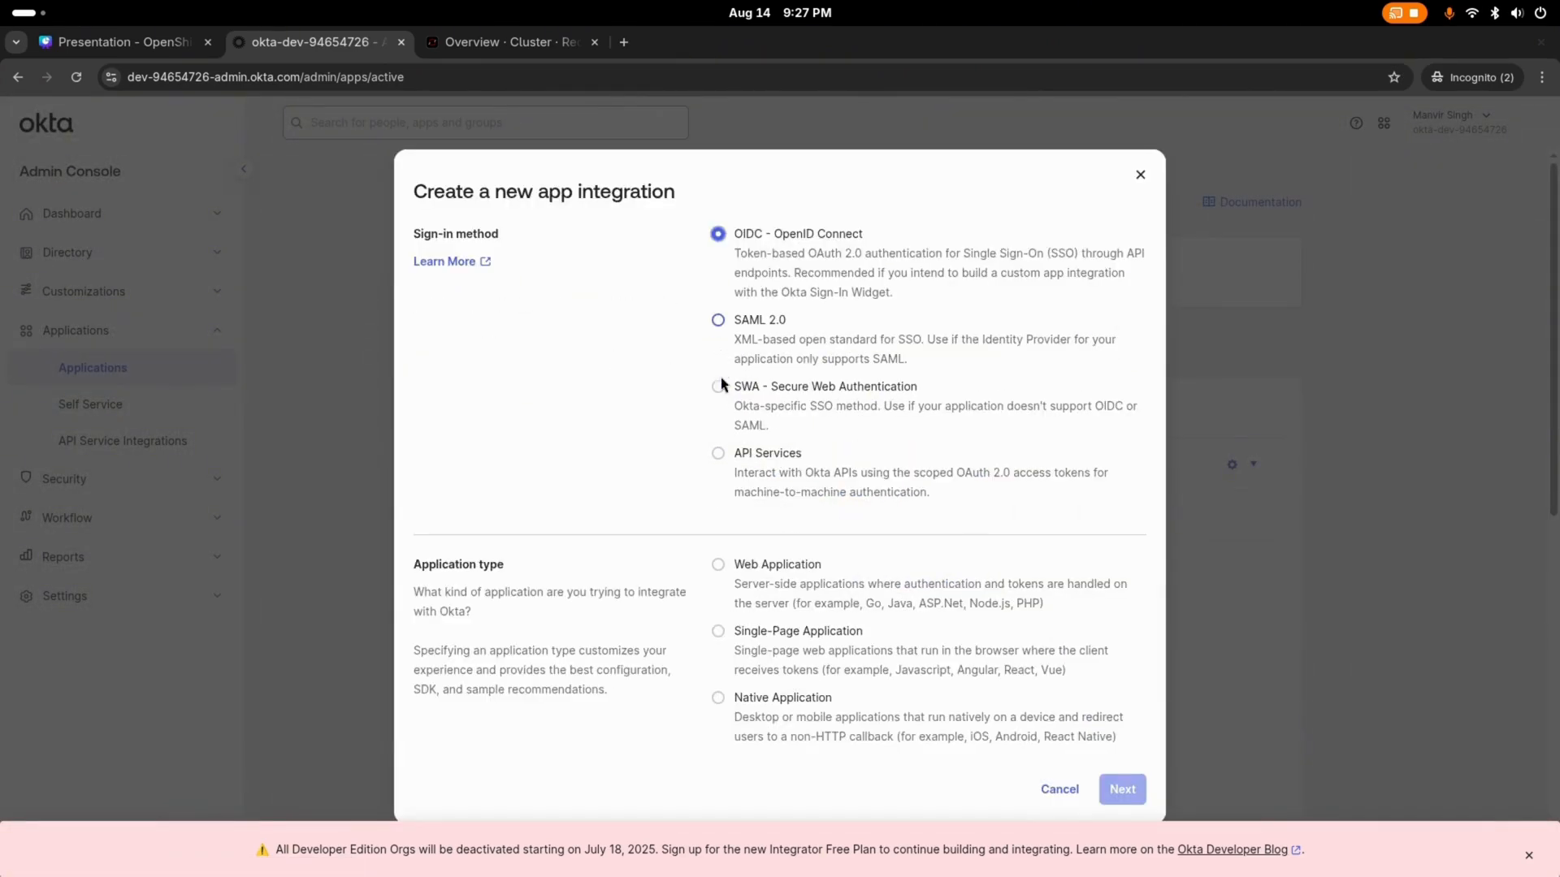
click(718, 567)
click(1123, 792)
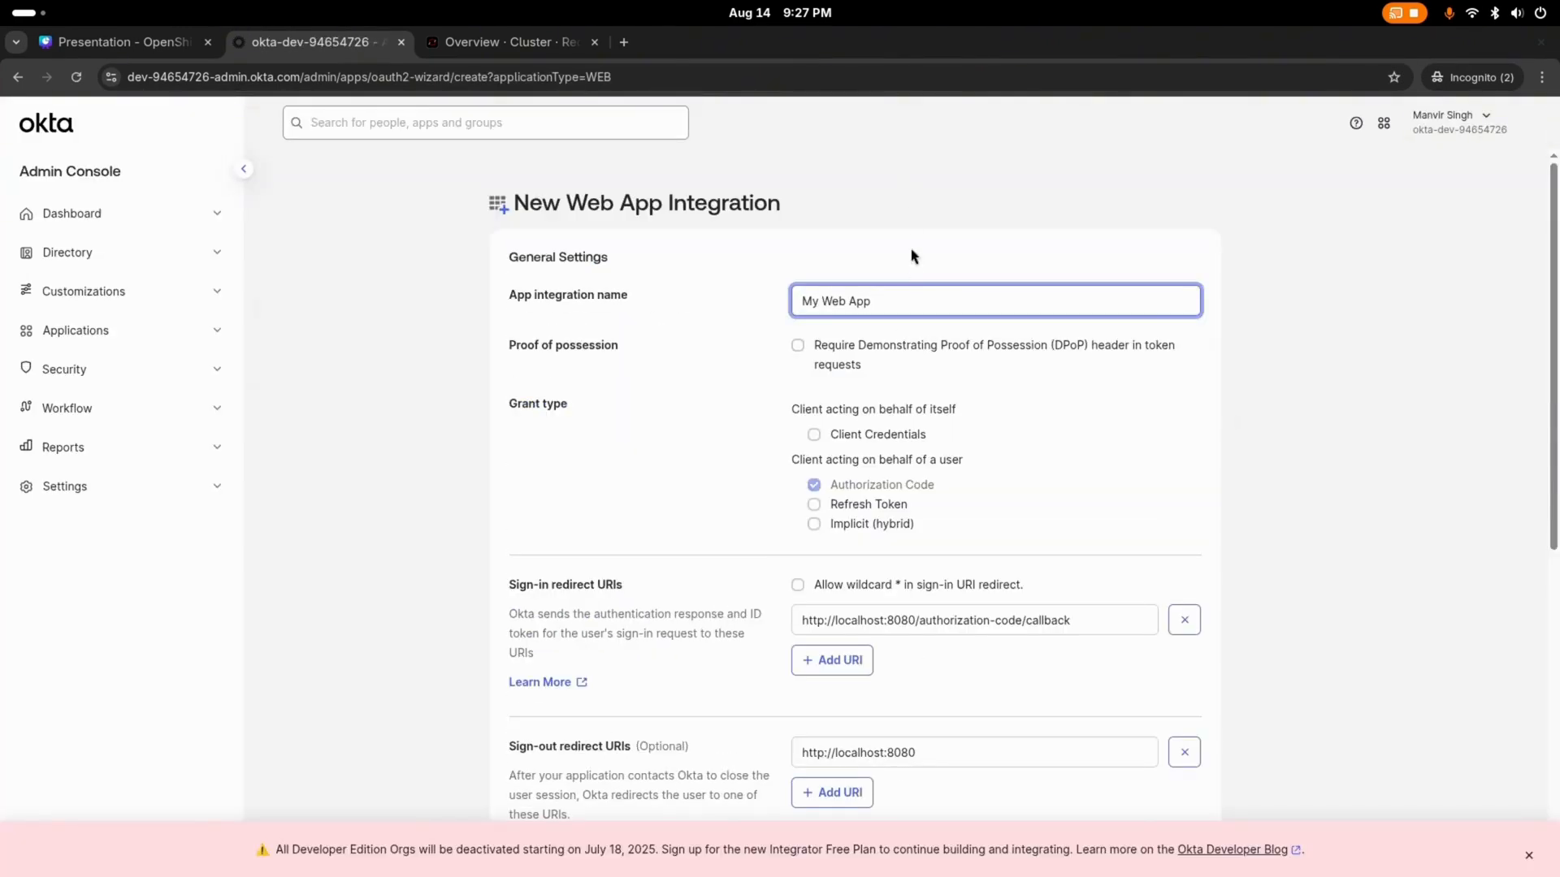
Step: Name the web app integration ocp
double_click(880, 309)
triple_click(879, 308)
text(ocp)
click(753, 589)
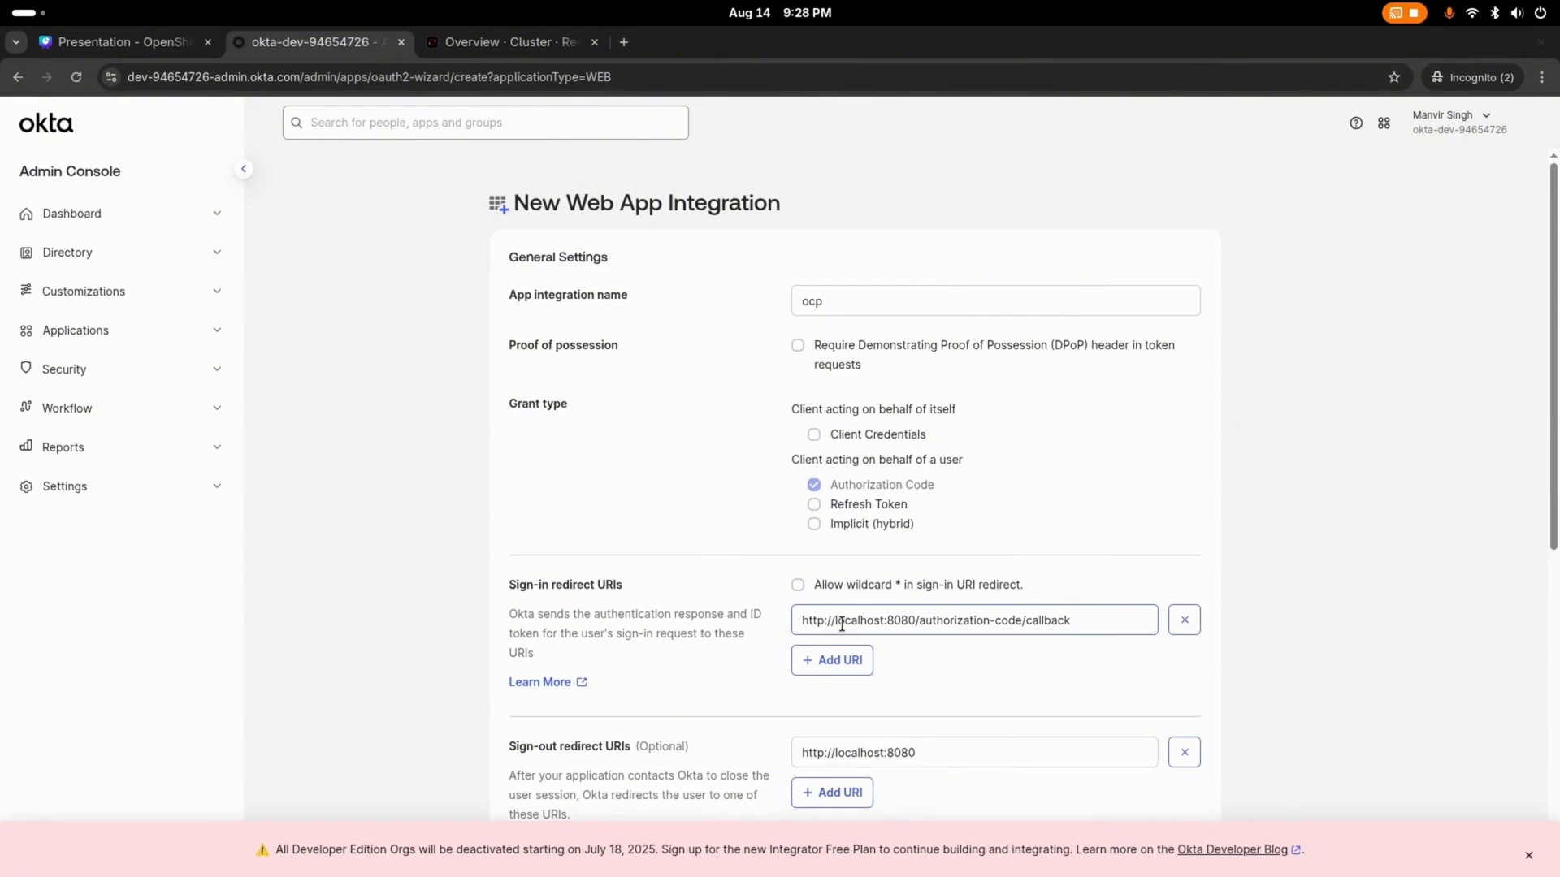
Step: Switch to the terminal, stop the running pod watch and check the current project with oc project
key(super)
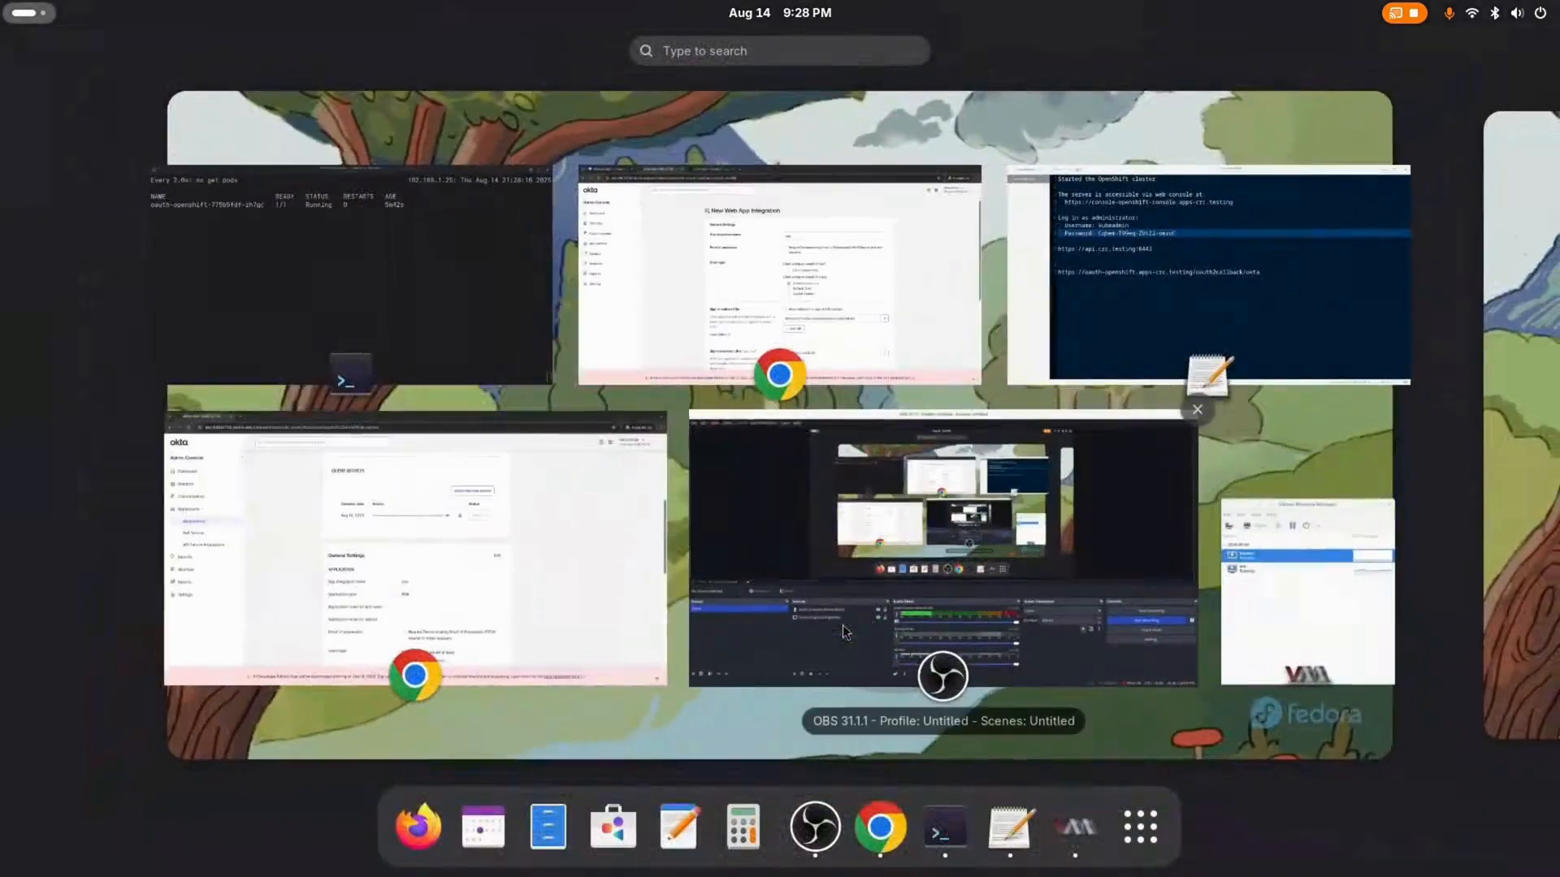
click(488, 324)
key(ctrl+c)
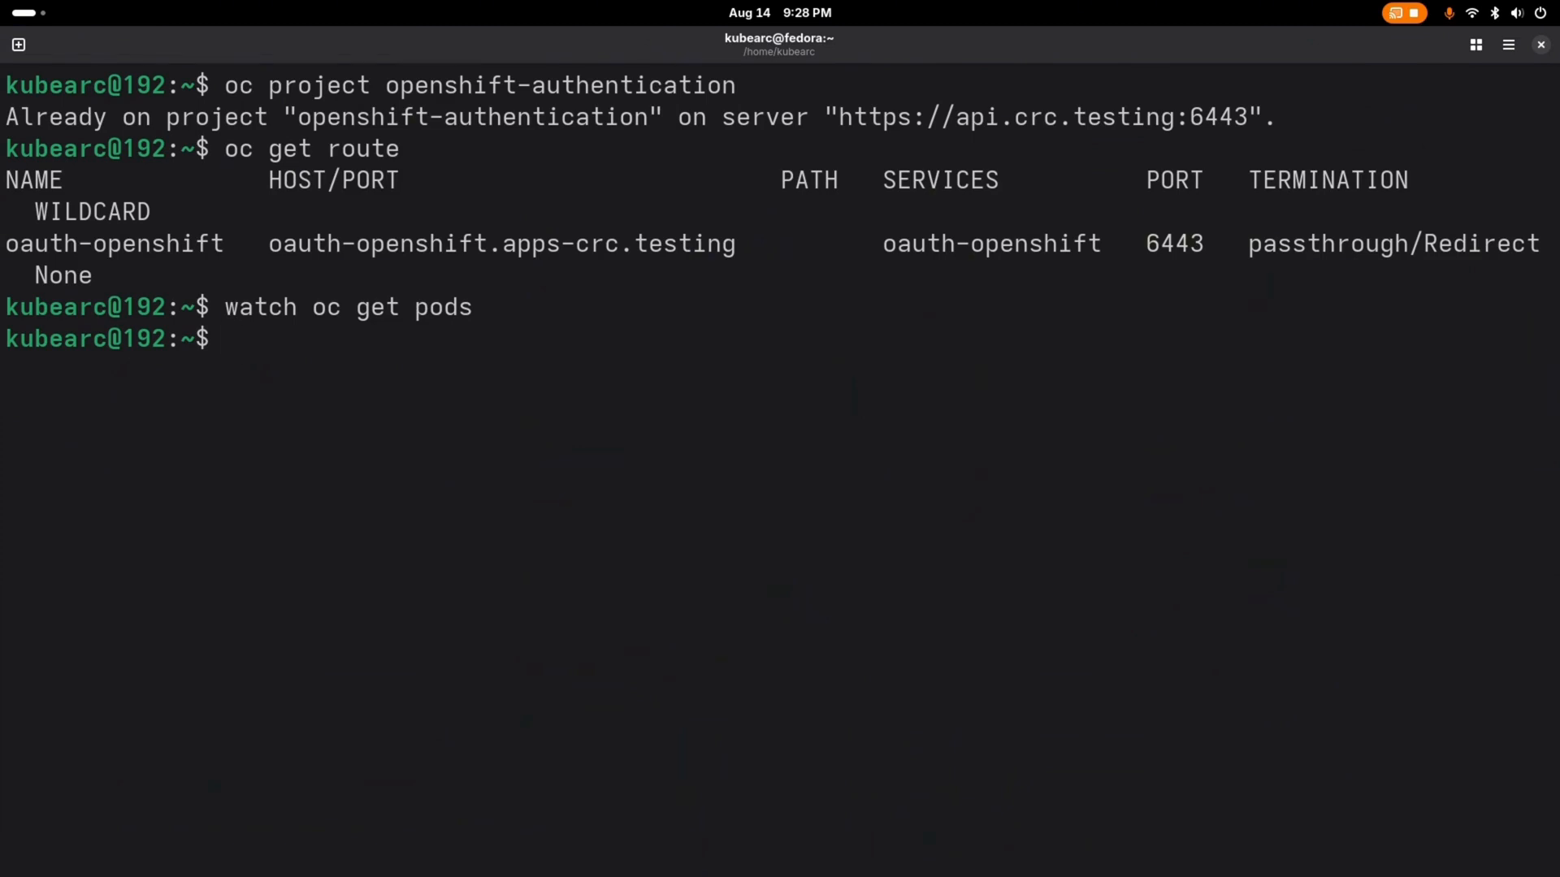
text(oc projecy)
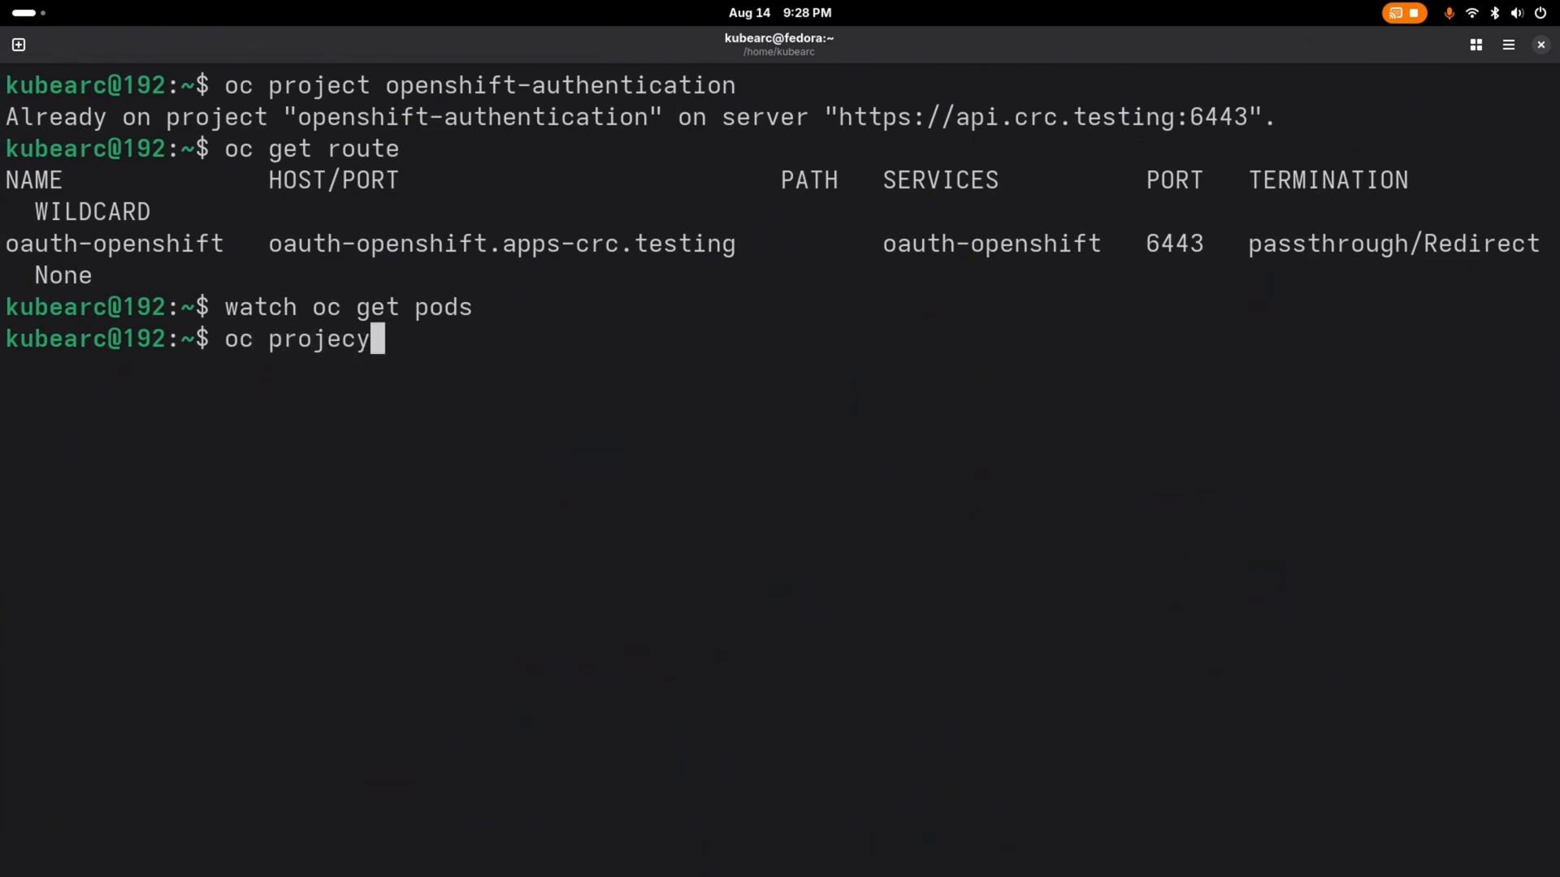
key(BackSpace)
text(t)
key(Return)
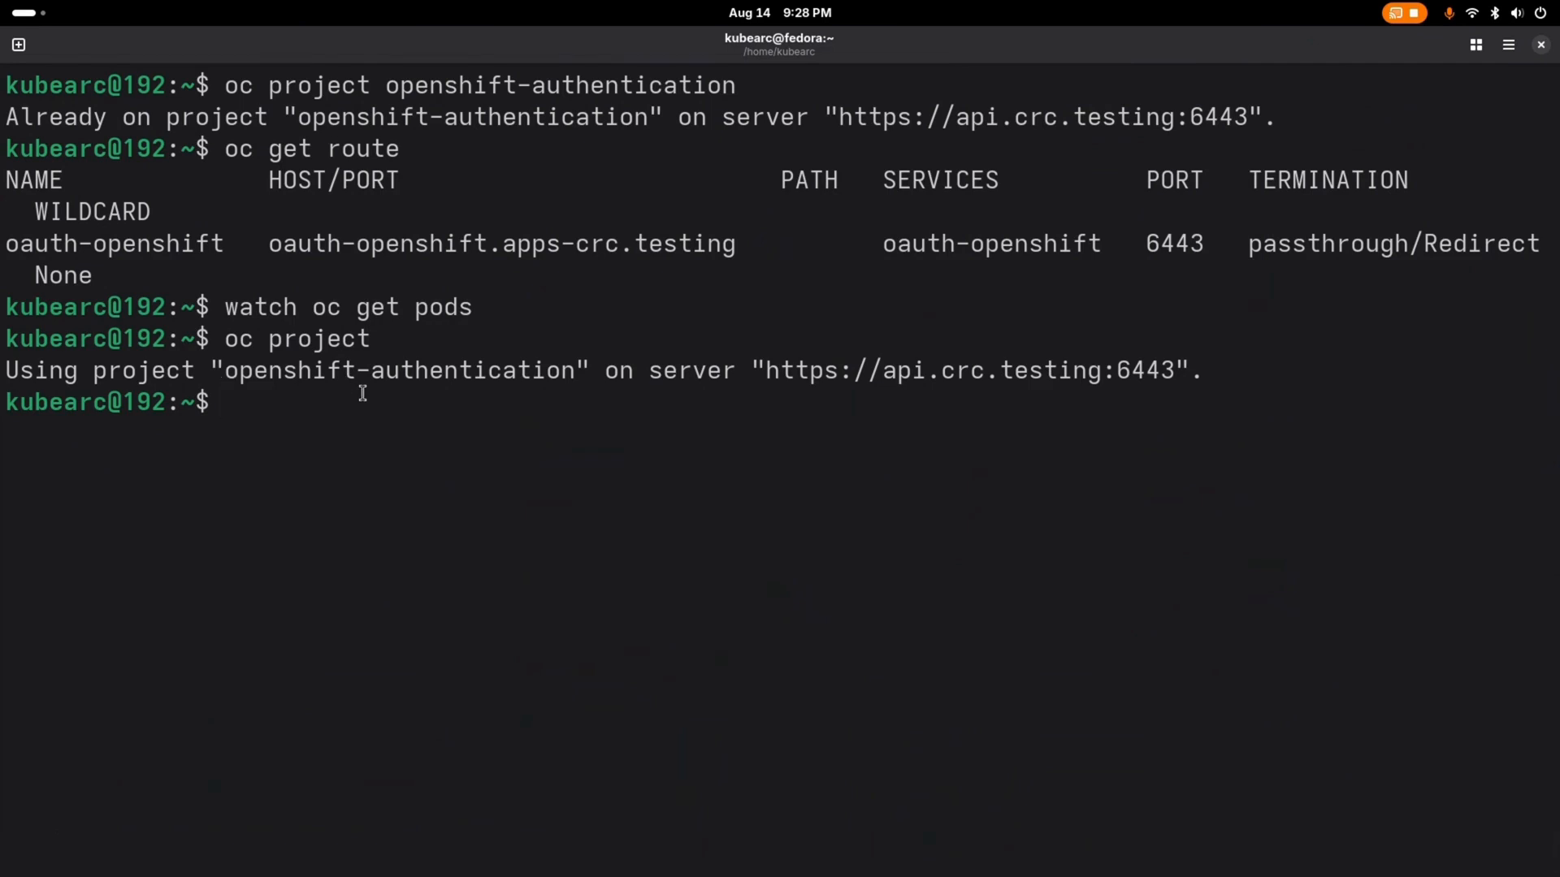
Step: List the project's routes with oc get route and highlight the oauth-openshift route's host name
text(oc get )
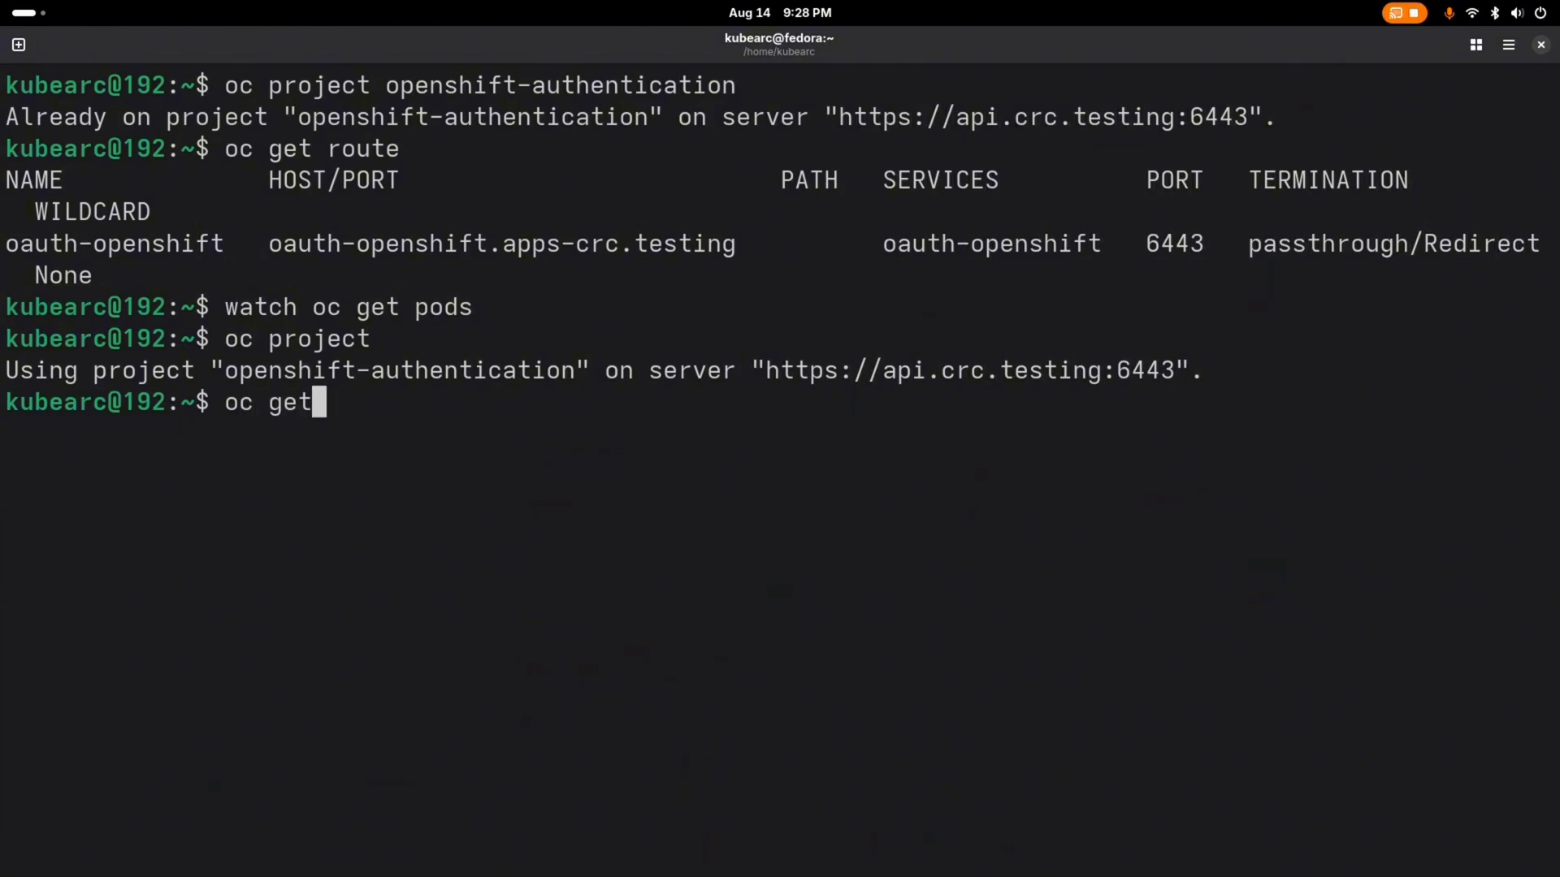
text(route)
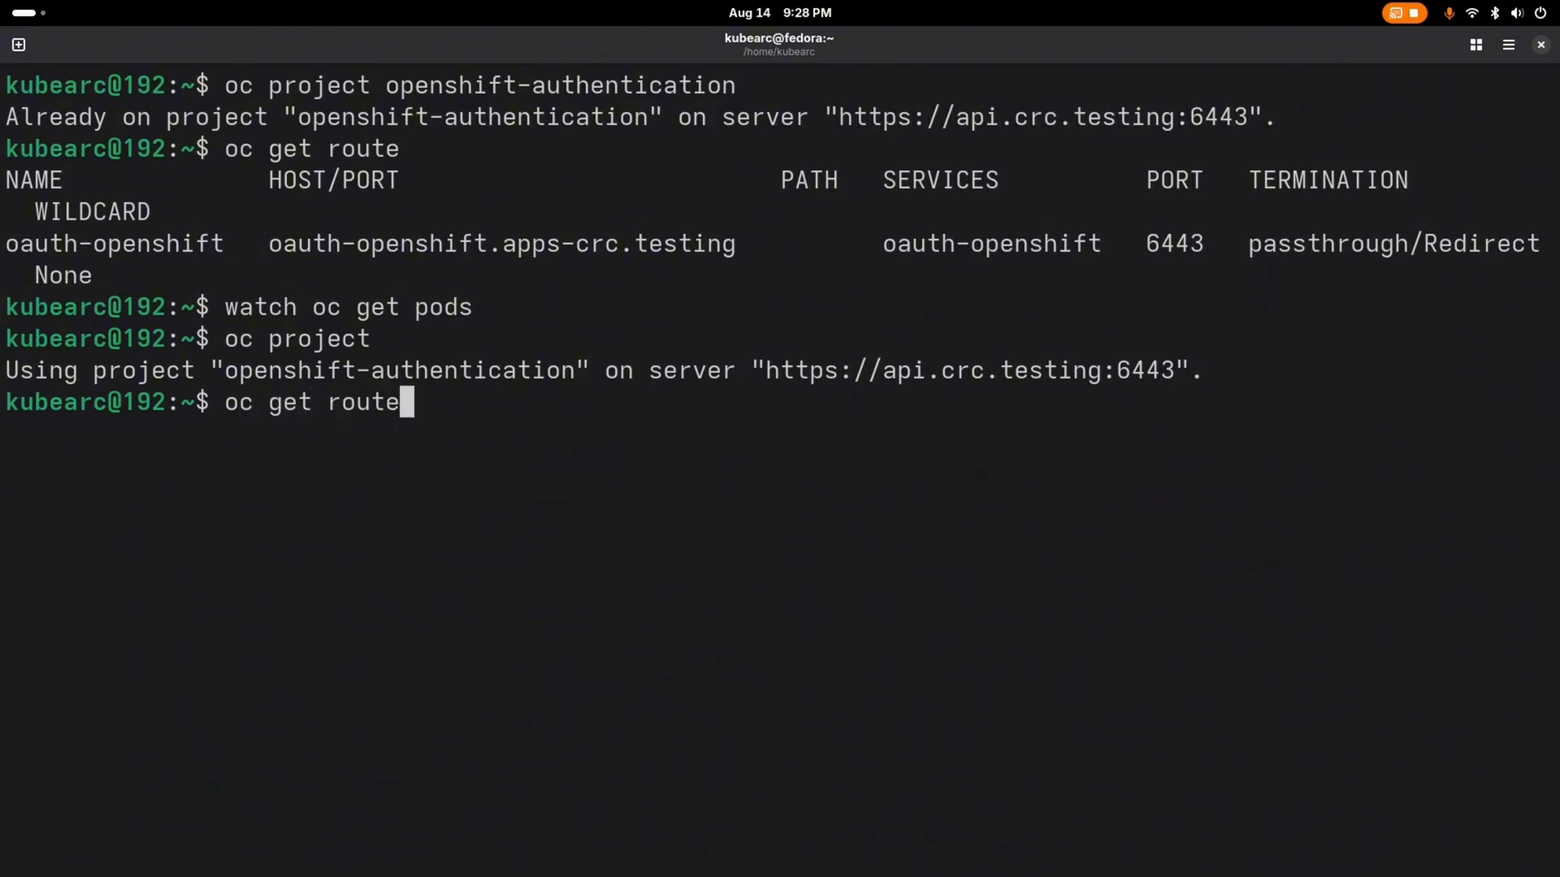
key(Return)
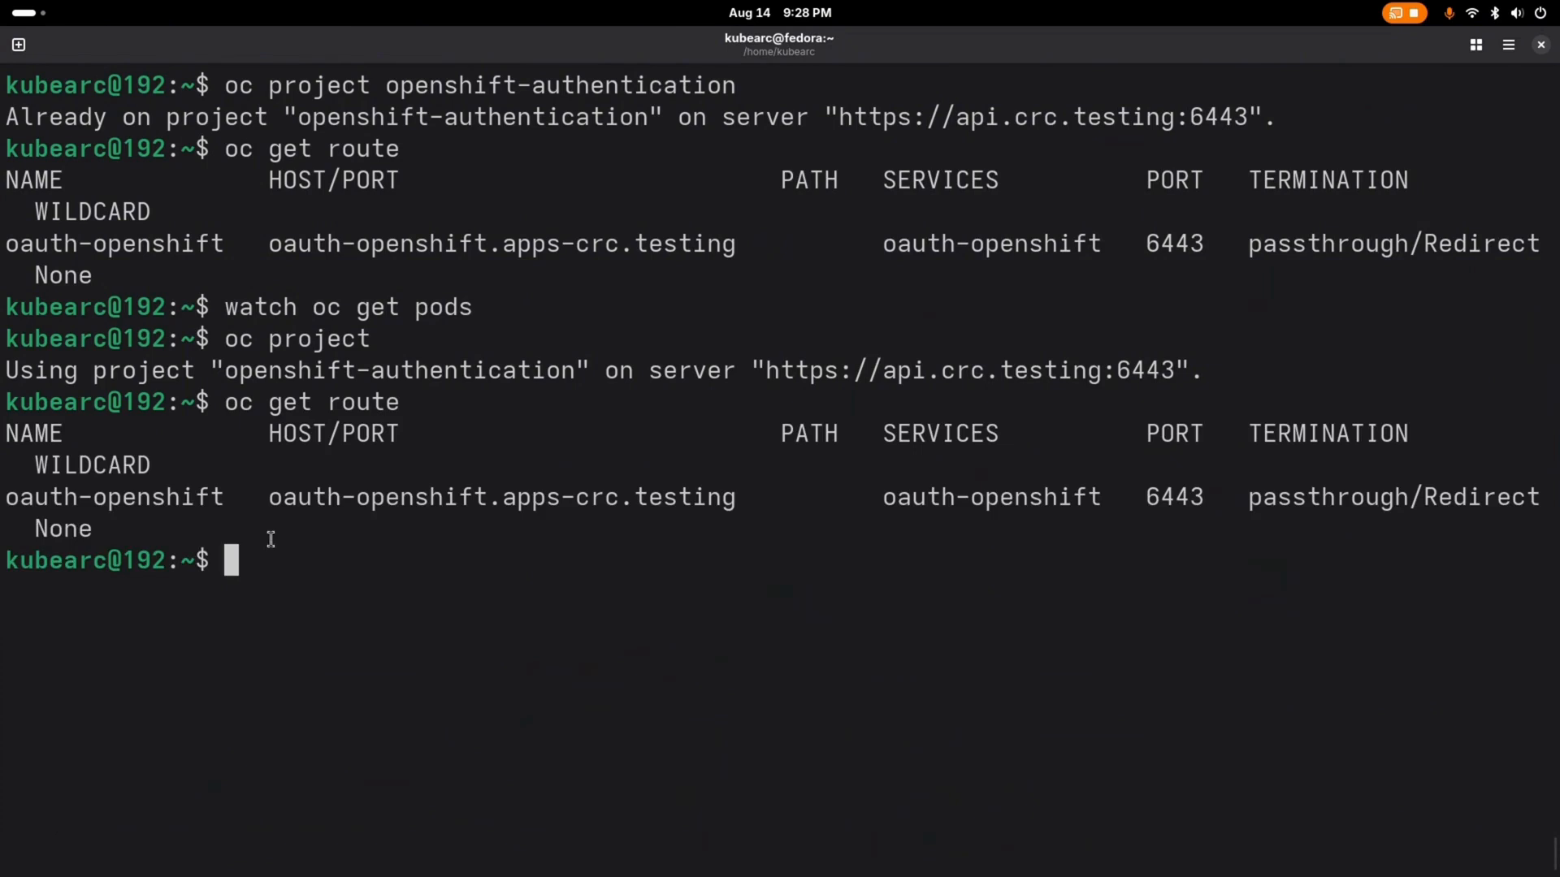
drag(269, 497, 732, 497)
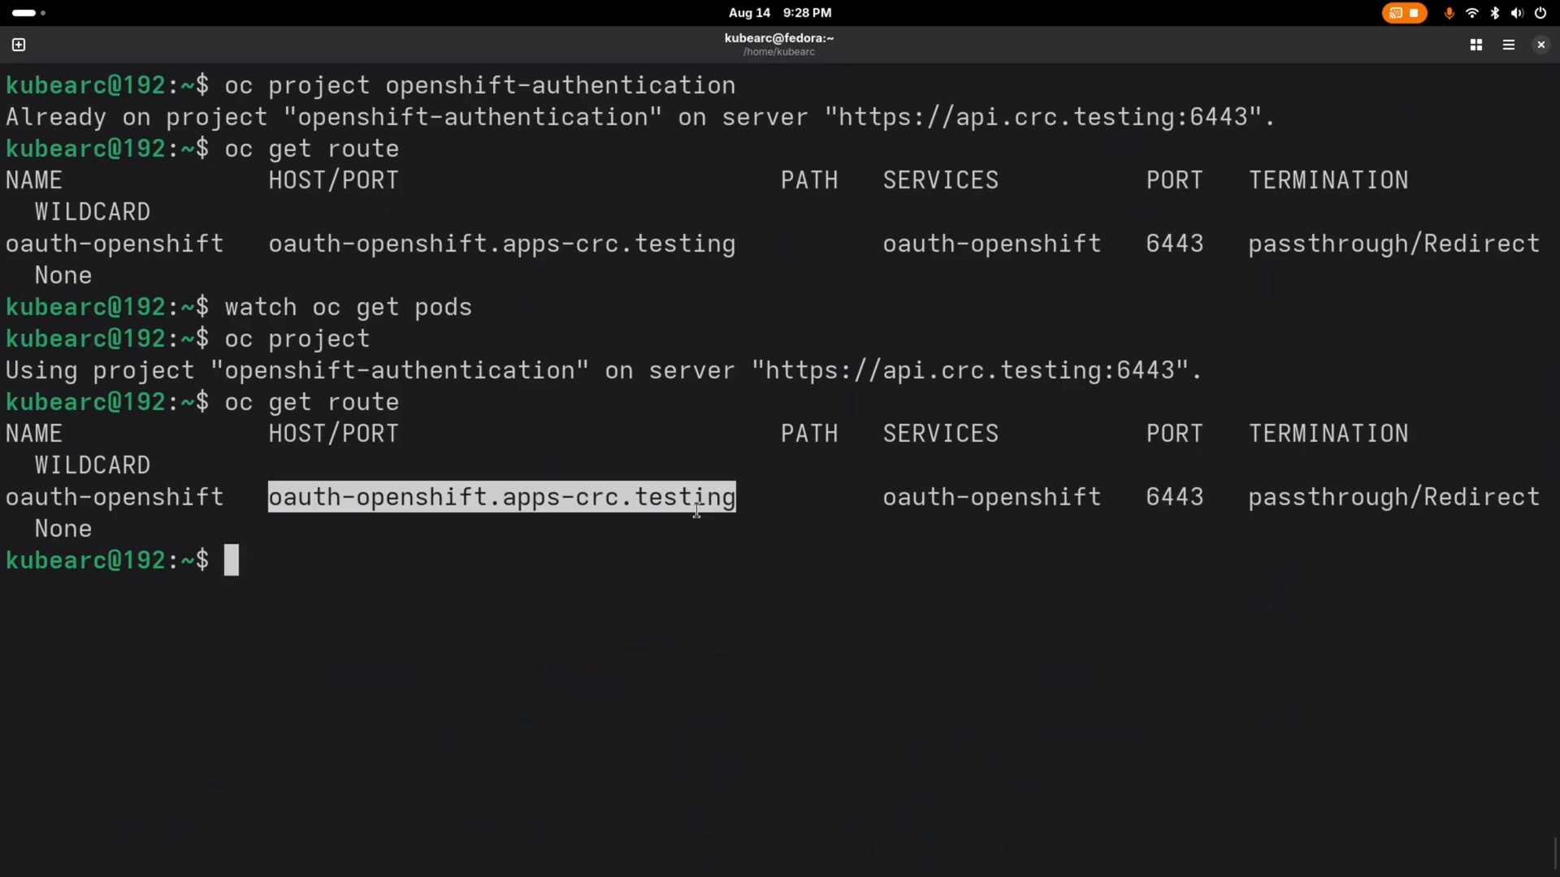
Step: Switch to the crc-credentials text document and copy the full OAuth callback URL ending in oauth2callback/okta
key(super)
click(1126, 330)
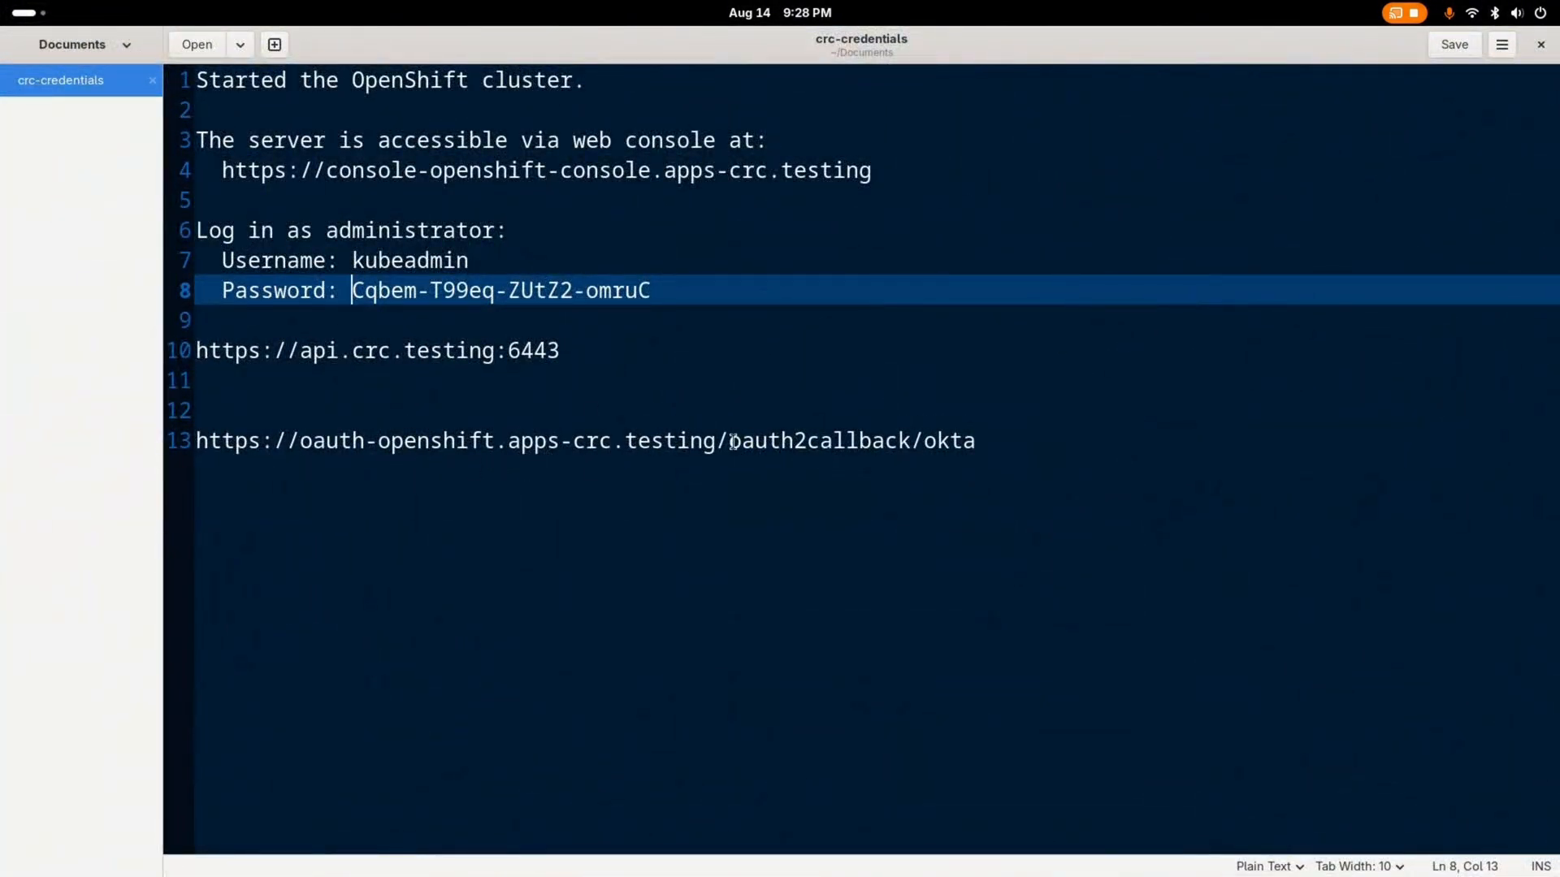
drag(729, 439, 926, 452)
click(979, 438)
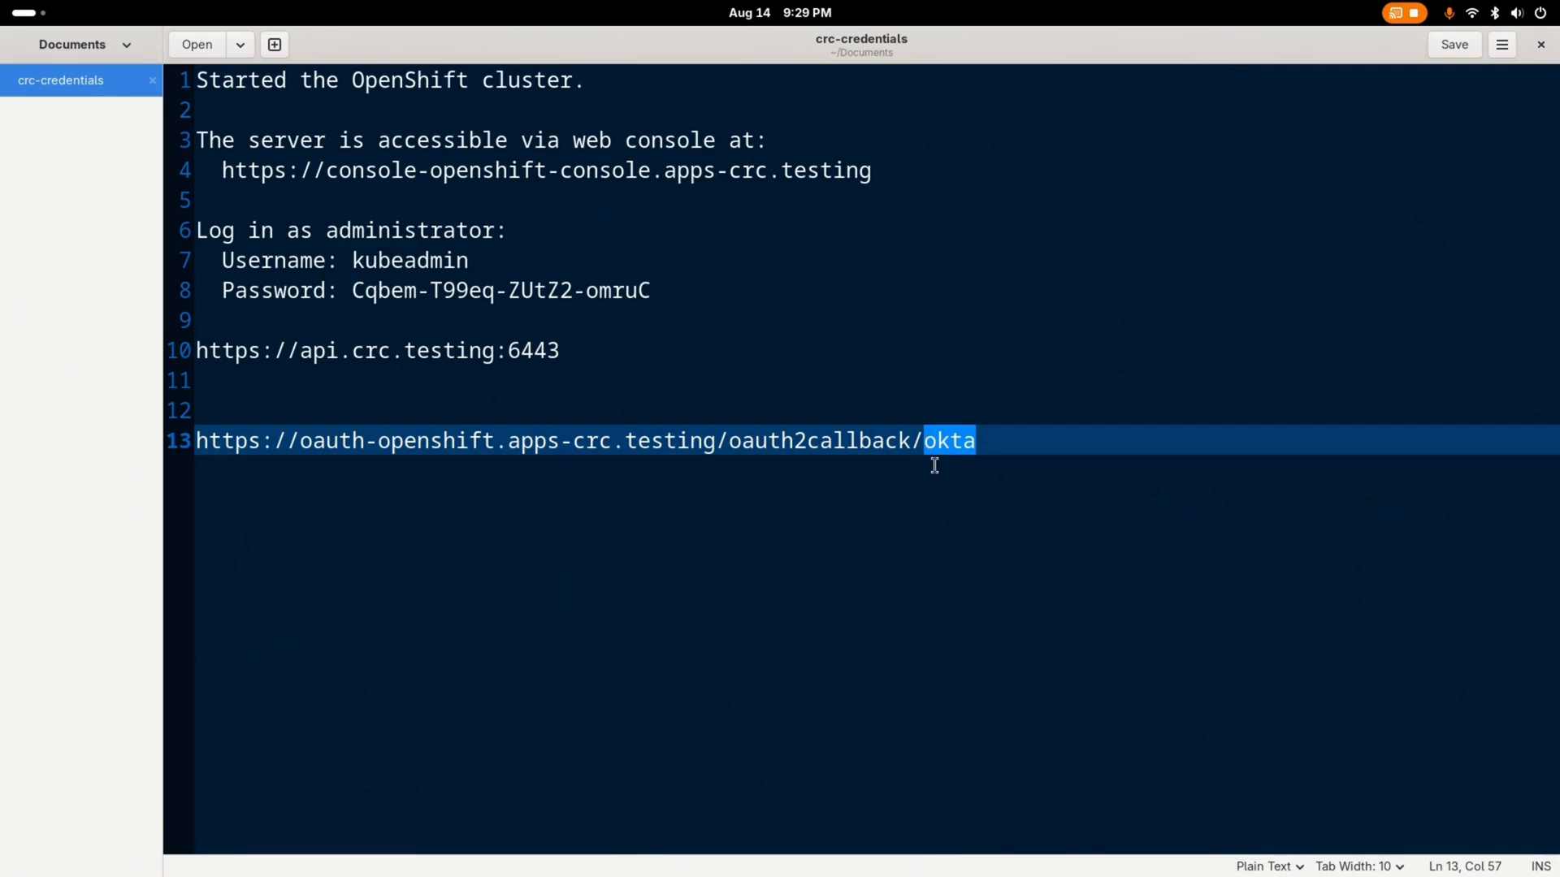
click(977, 441)
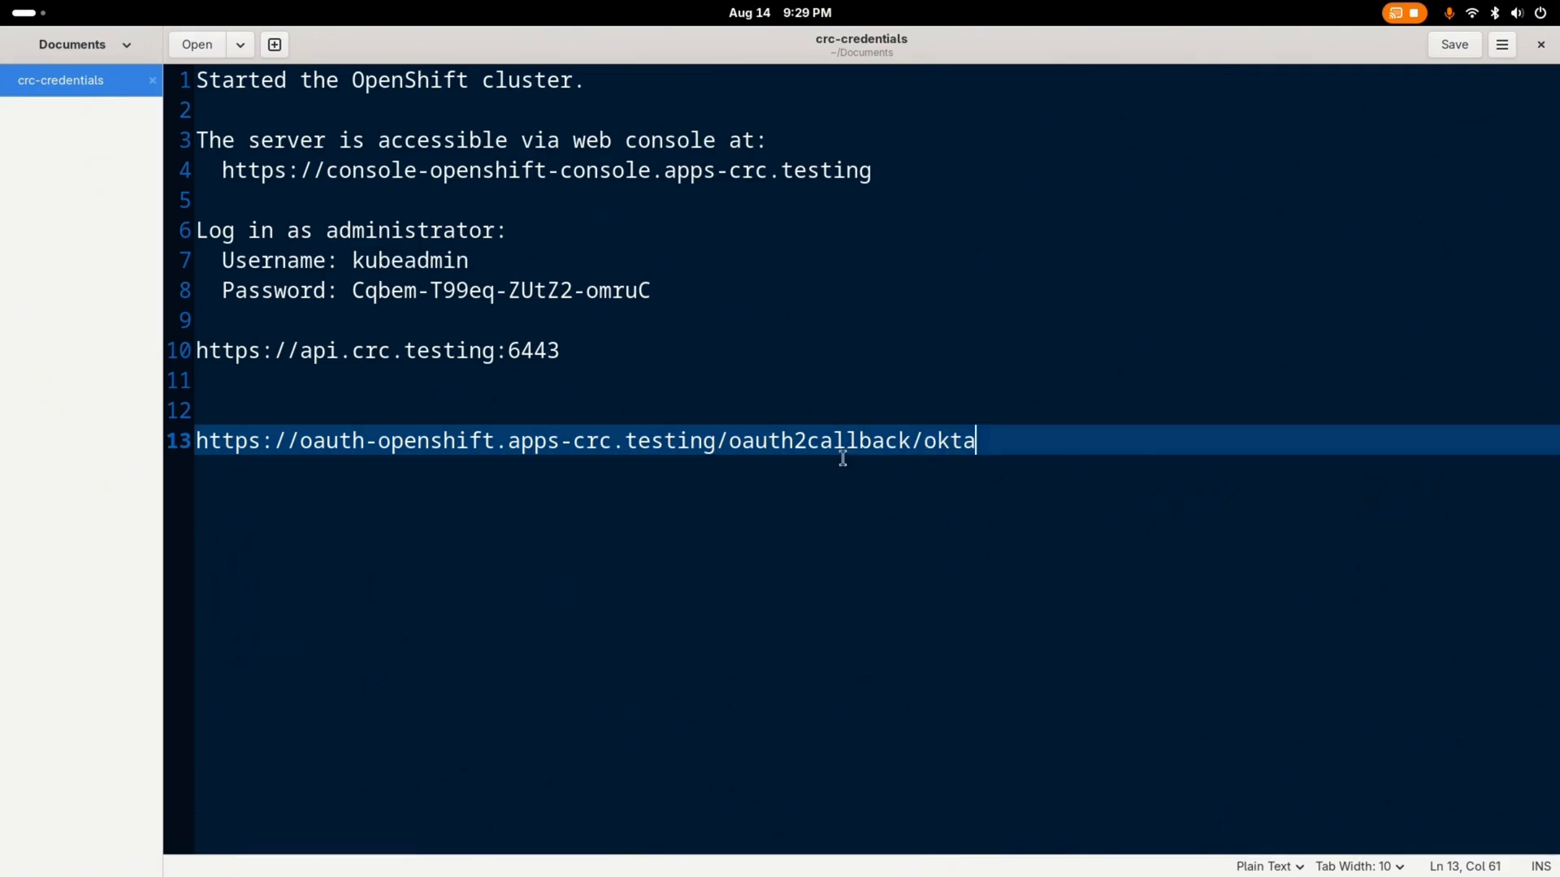
shift+click(259, 443)
drag(259, 444, 197, 443)
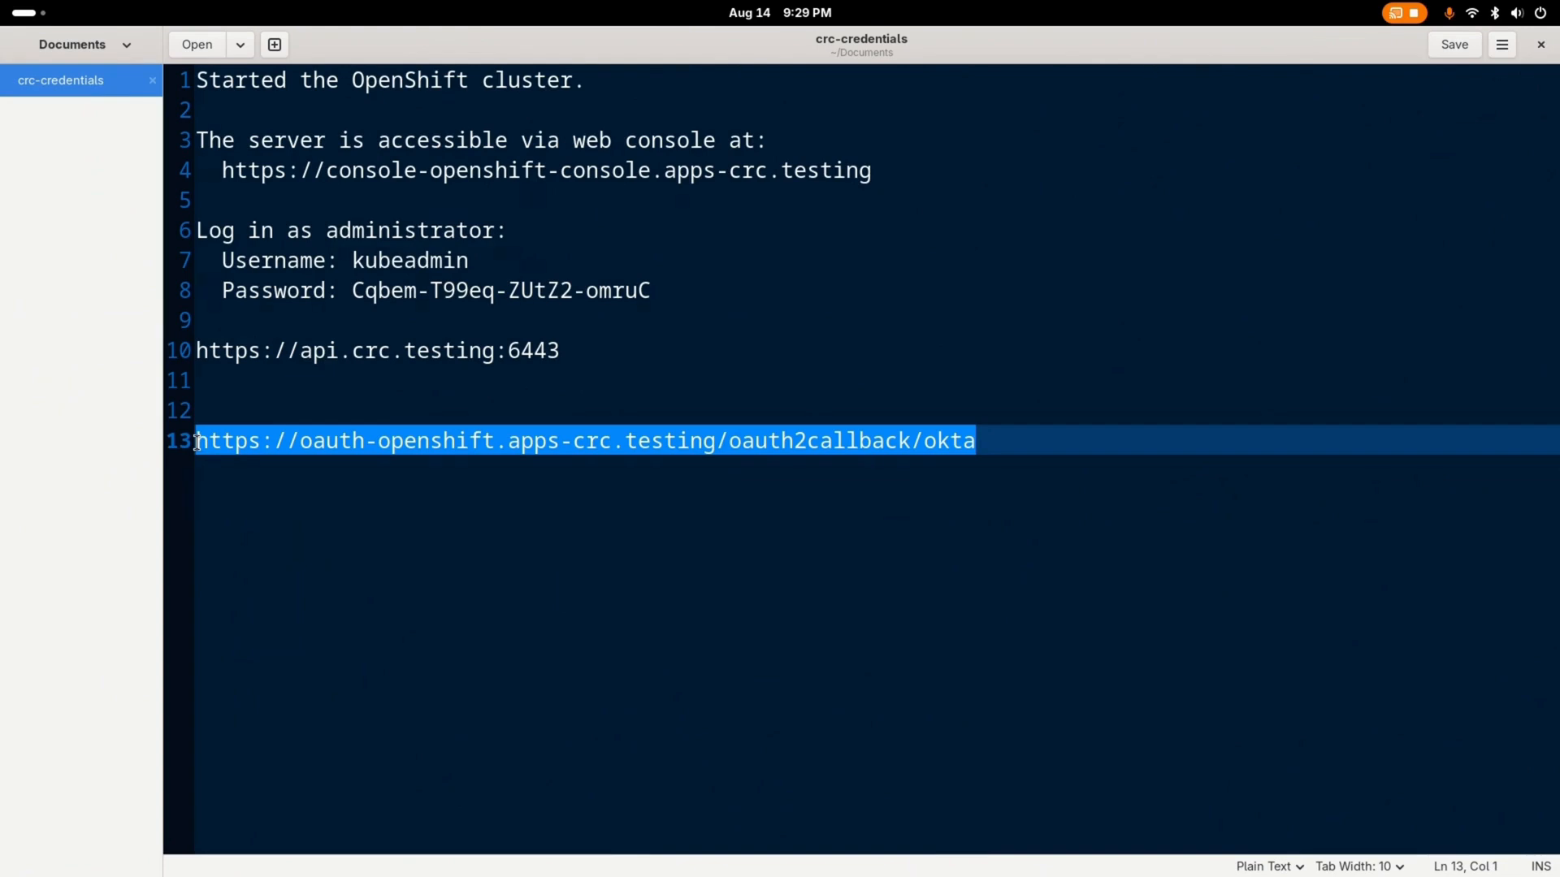
right_click(233, 449)
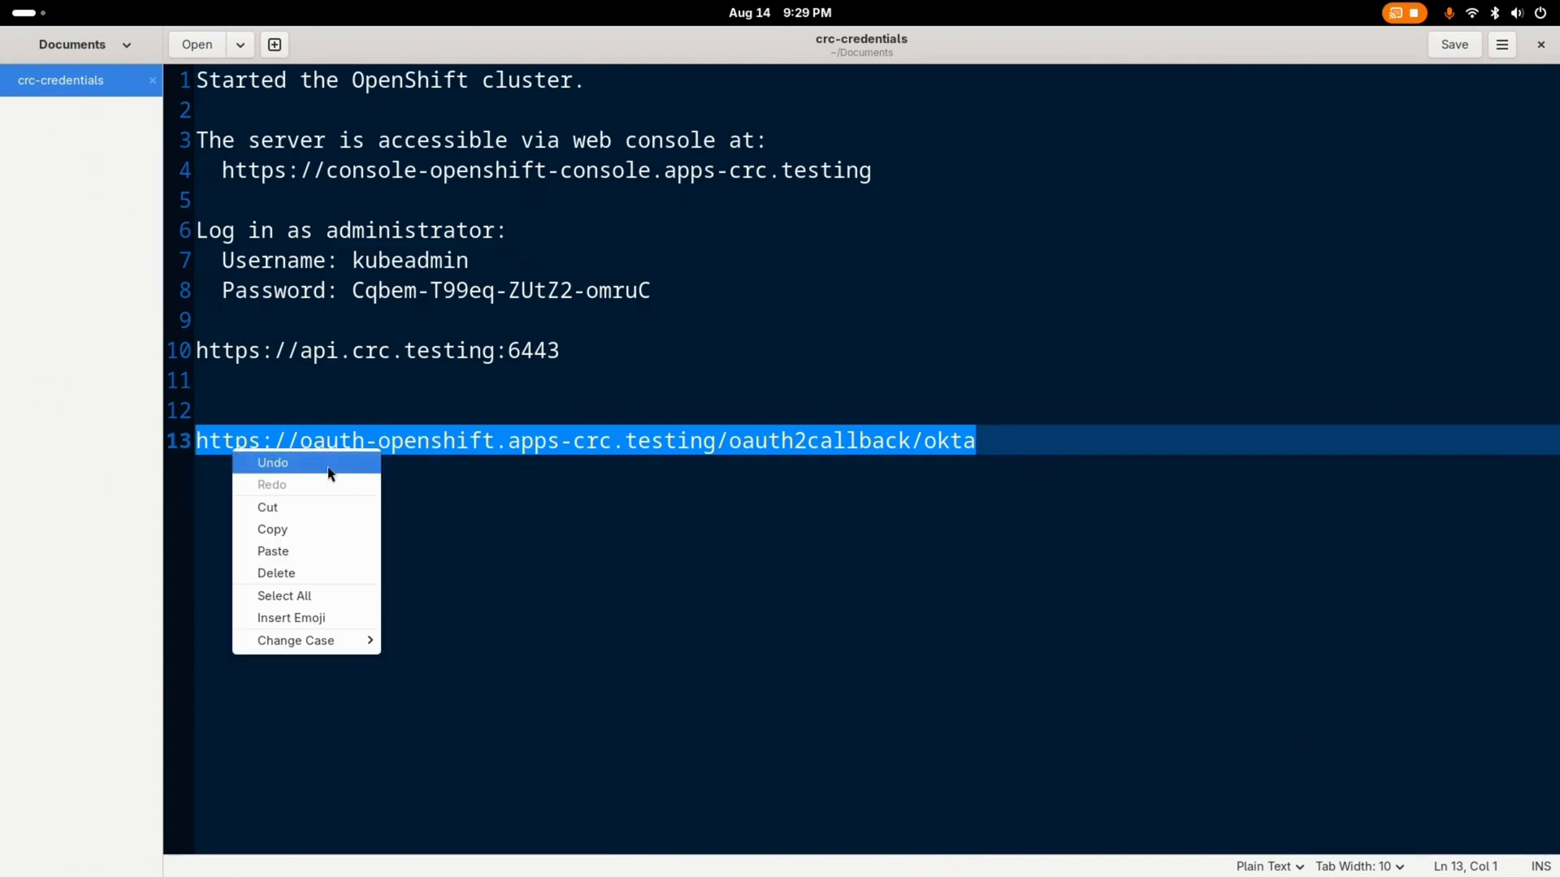
click(312, 528)
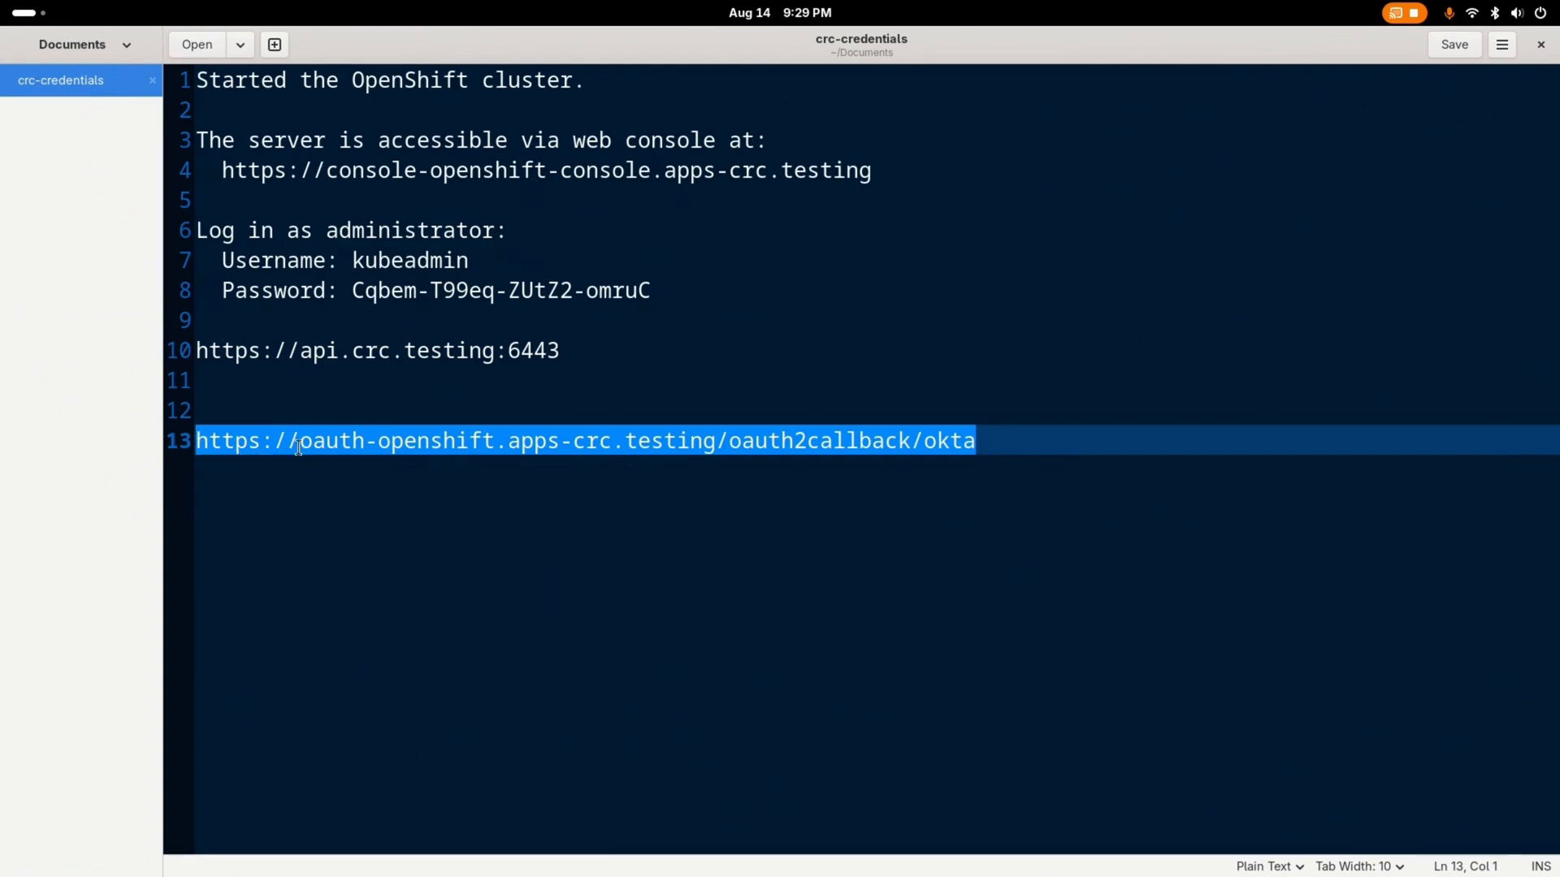
key(super)
click(948, 422)
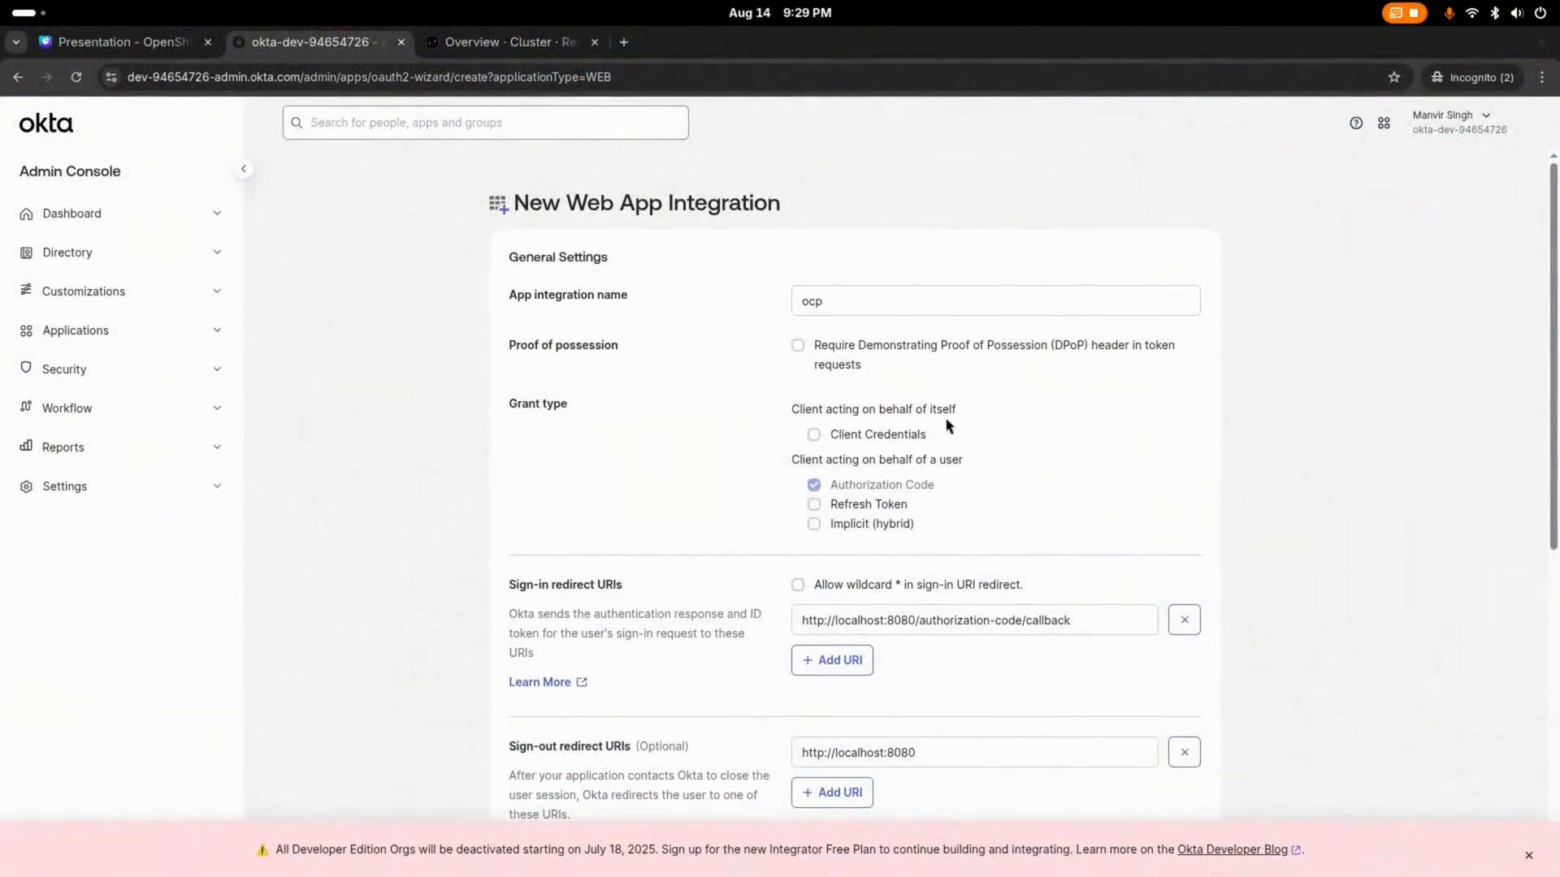
drag(1108, 620, 772, 633)
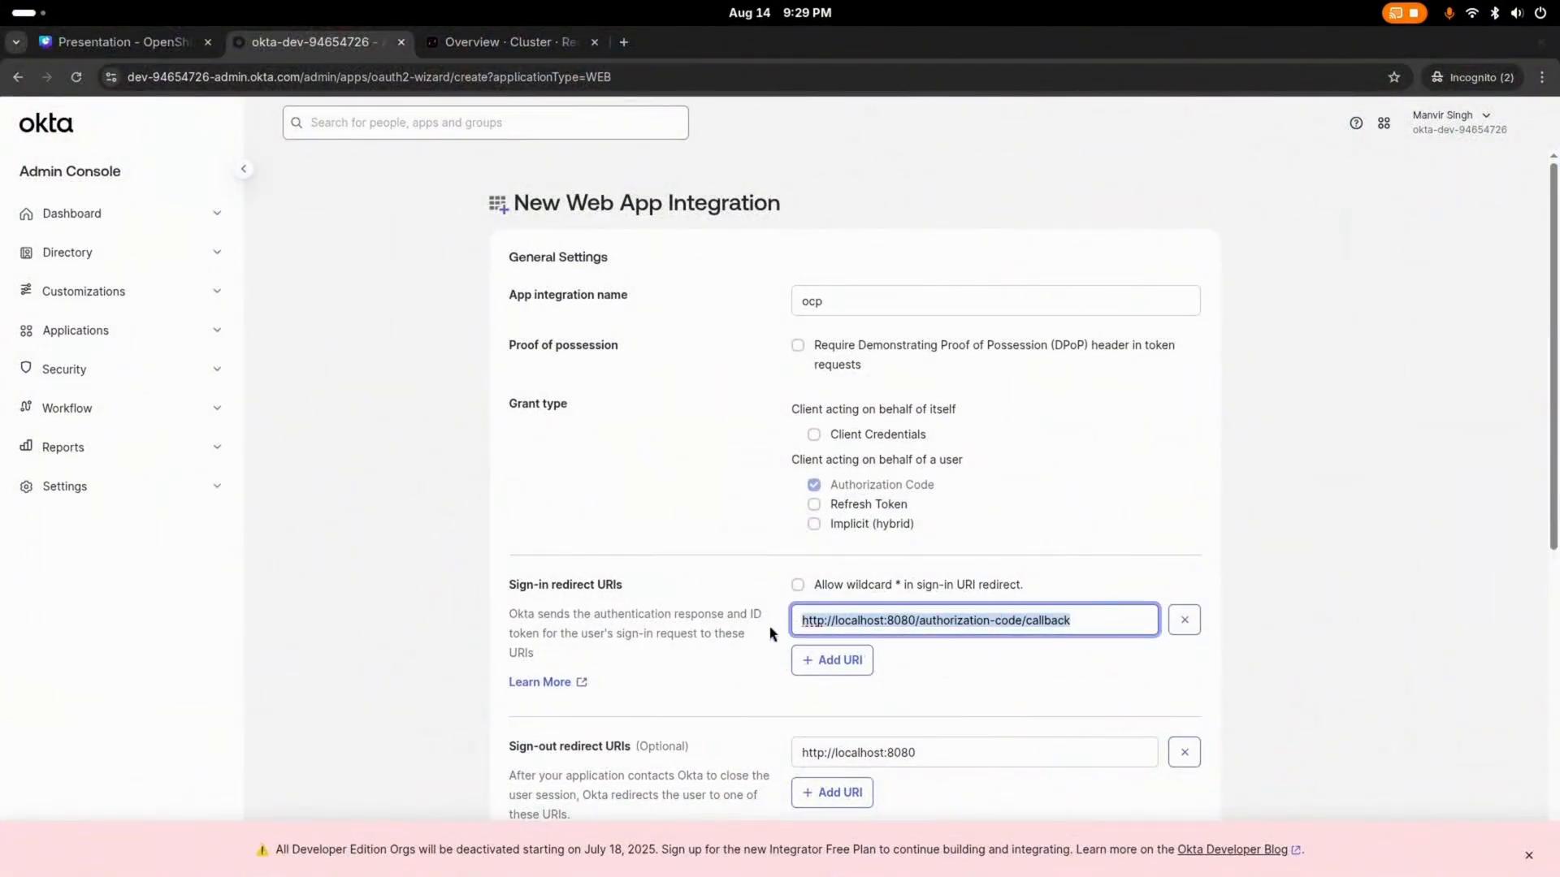
right_click(831, 621)
click(885, 286)
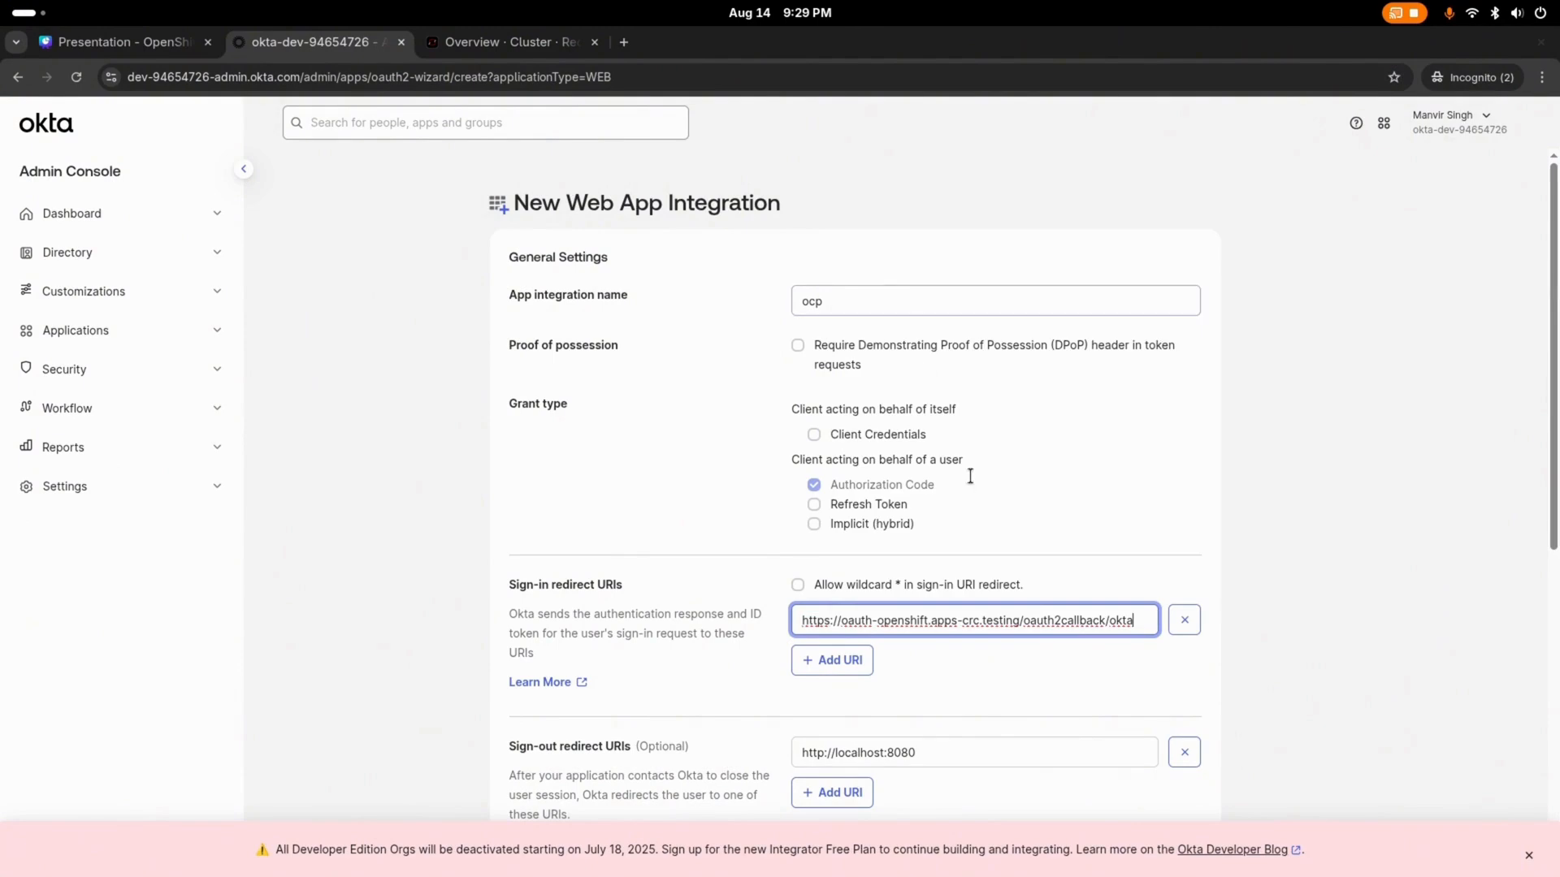
Step: Allow everyone in the organization to access the app, keeping Federation Broker Mode enabled, and save the integration
scroll(1020, 686, down, 7)
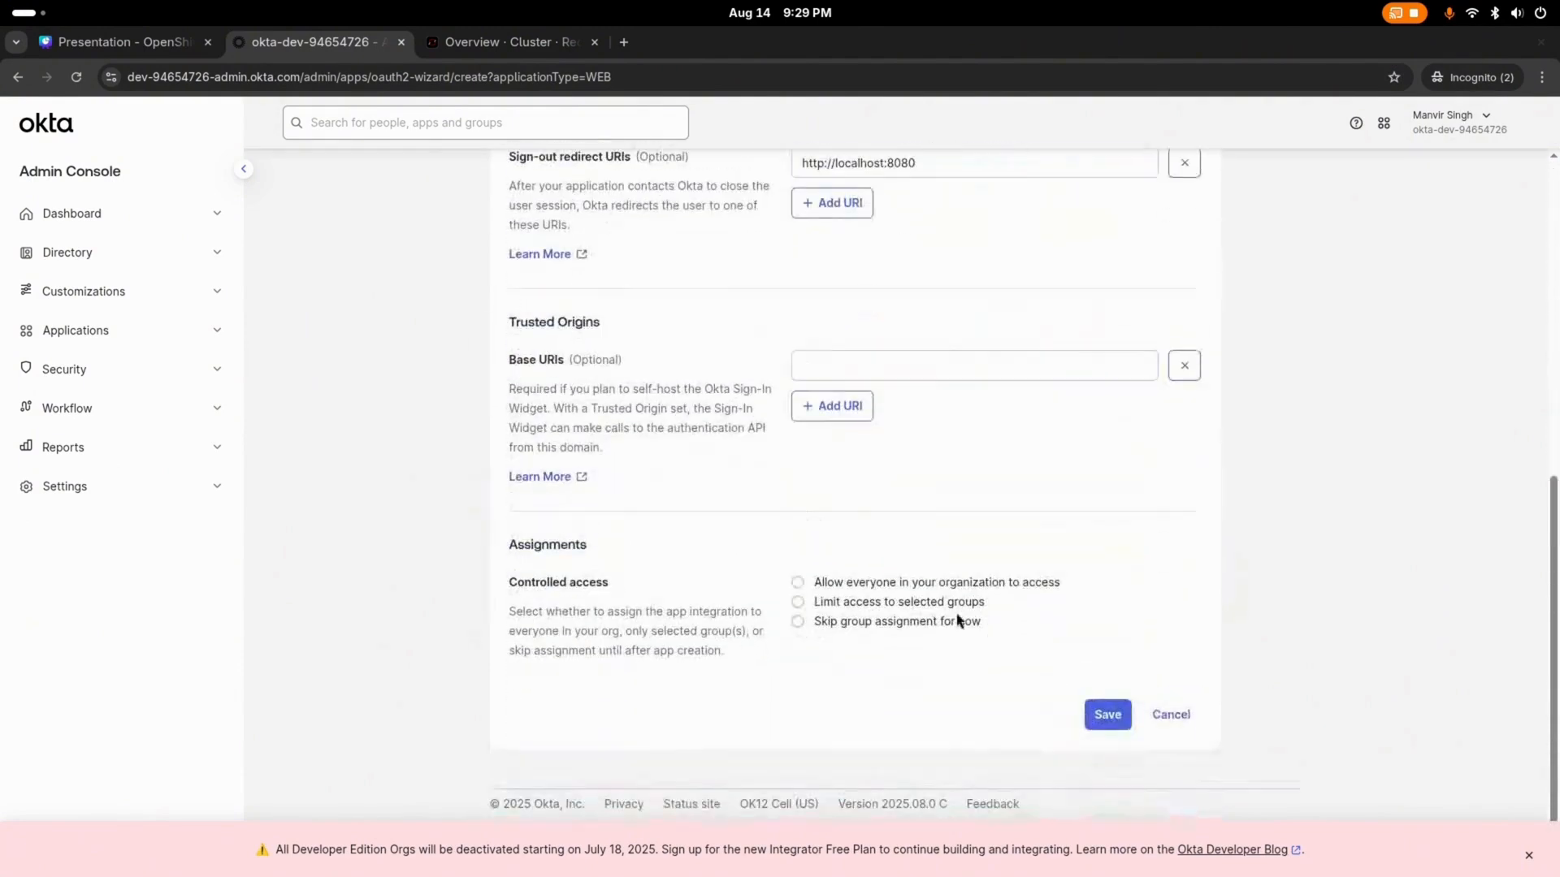
click(798, 584)
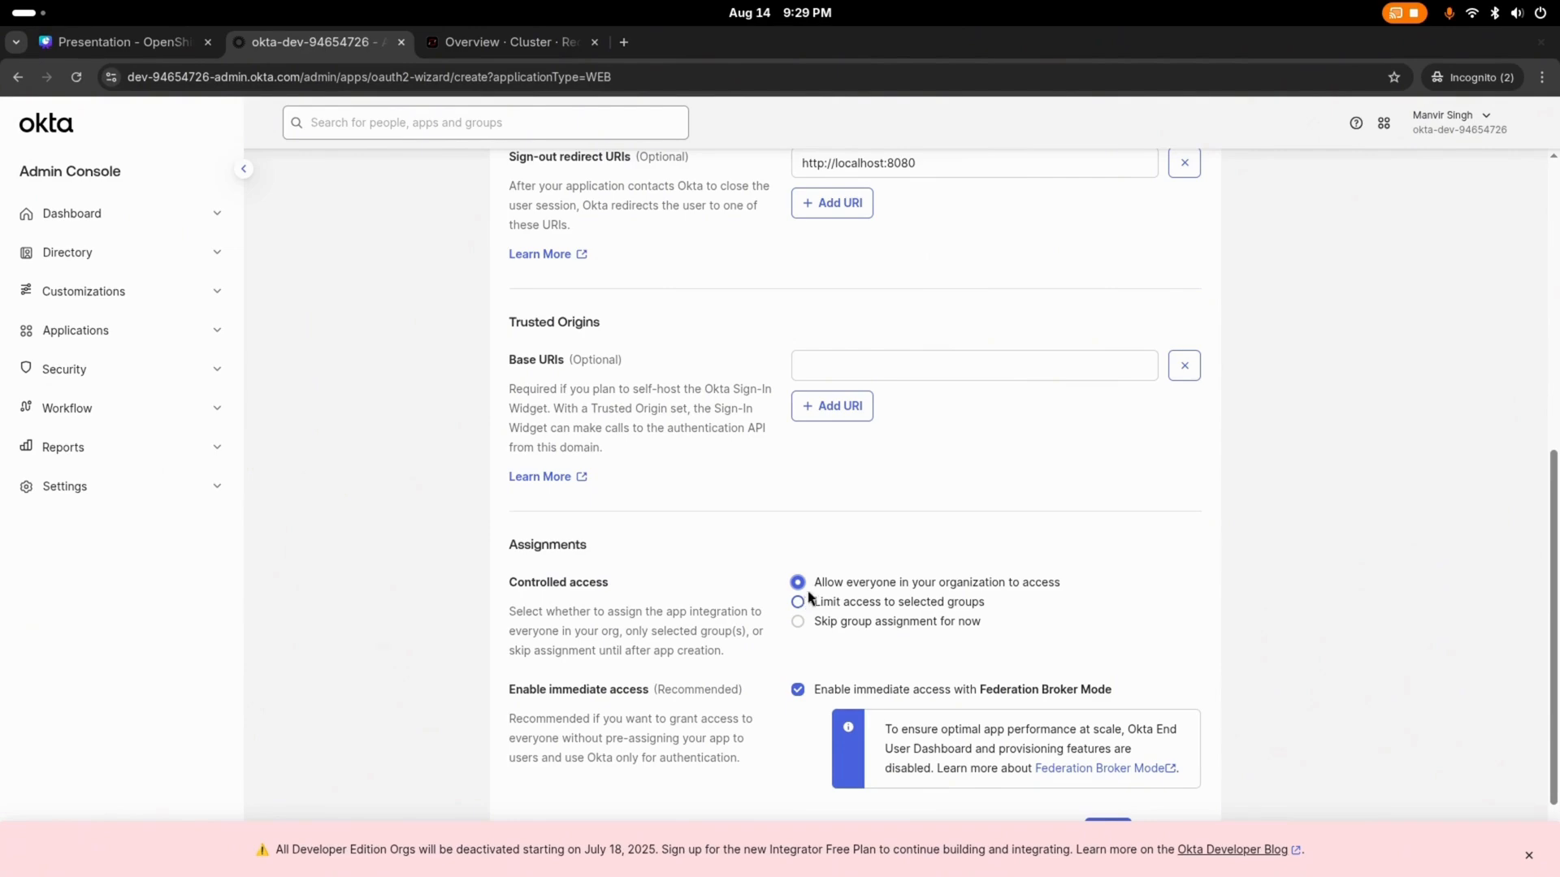
scroll(823, 622, up, 3)
scroll(823, 622, down, 5)
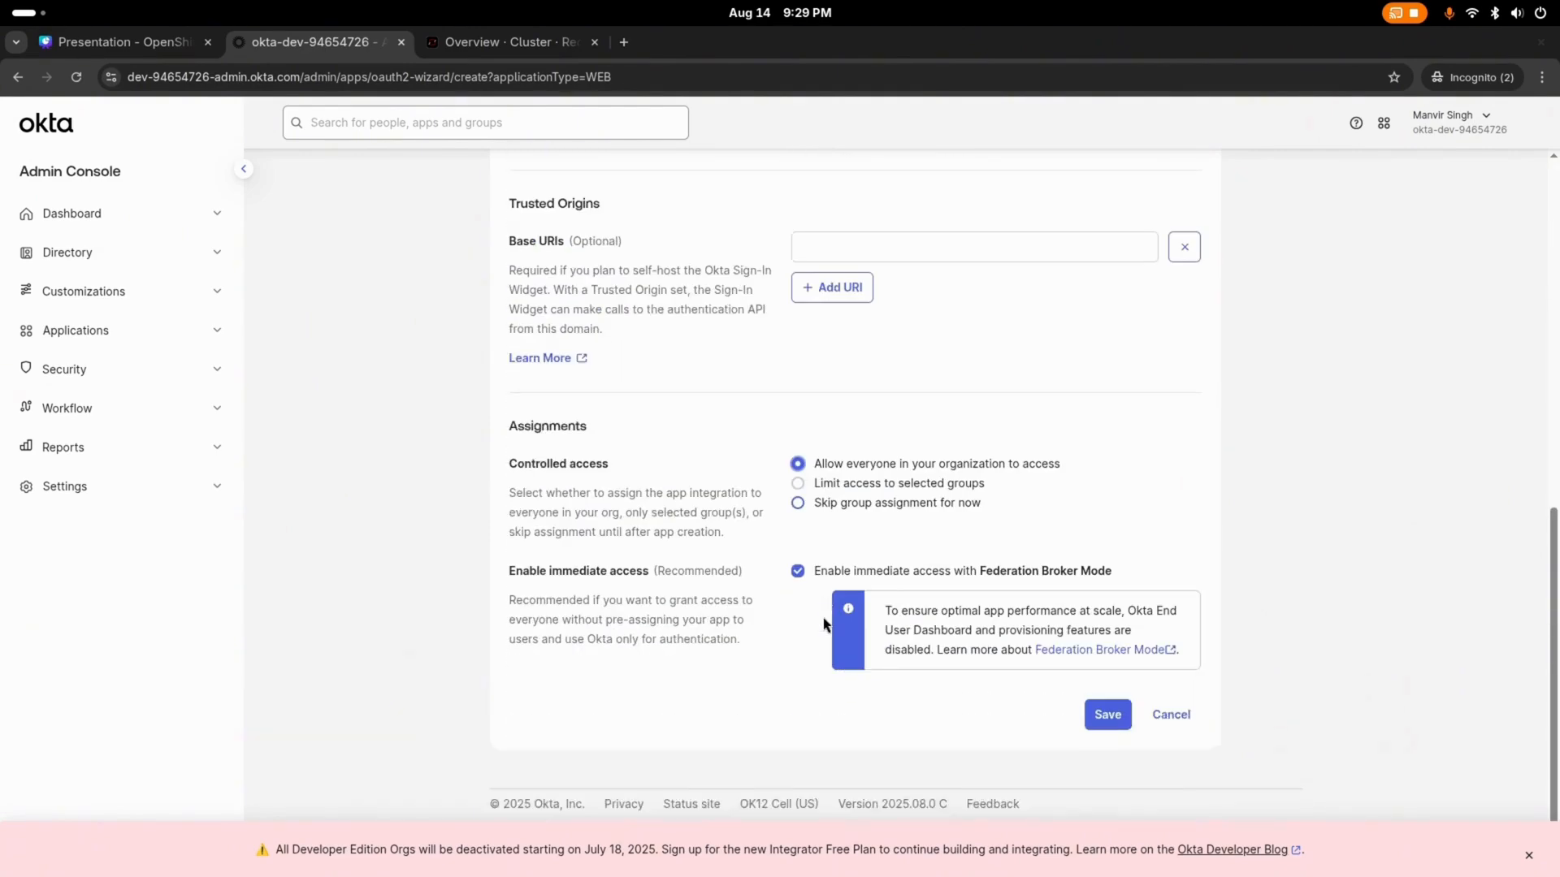
click(1101, 718)
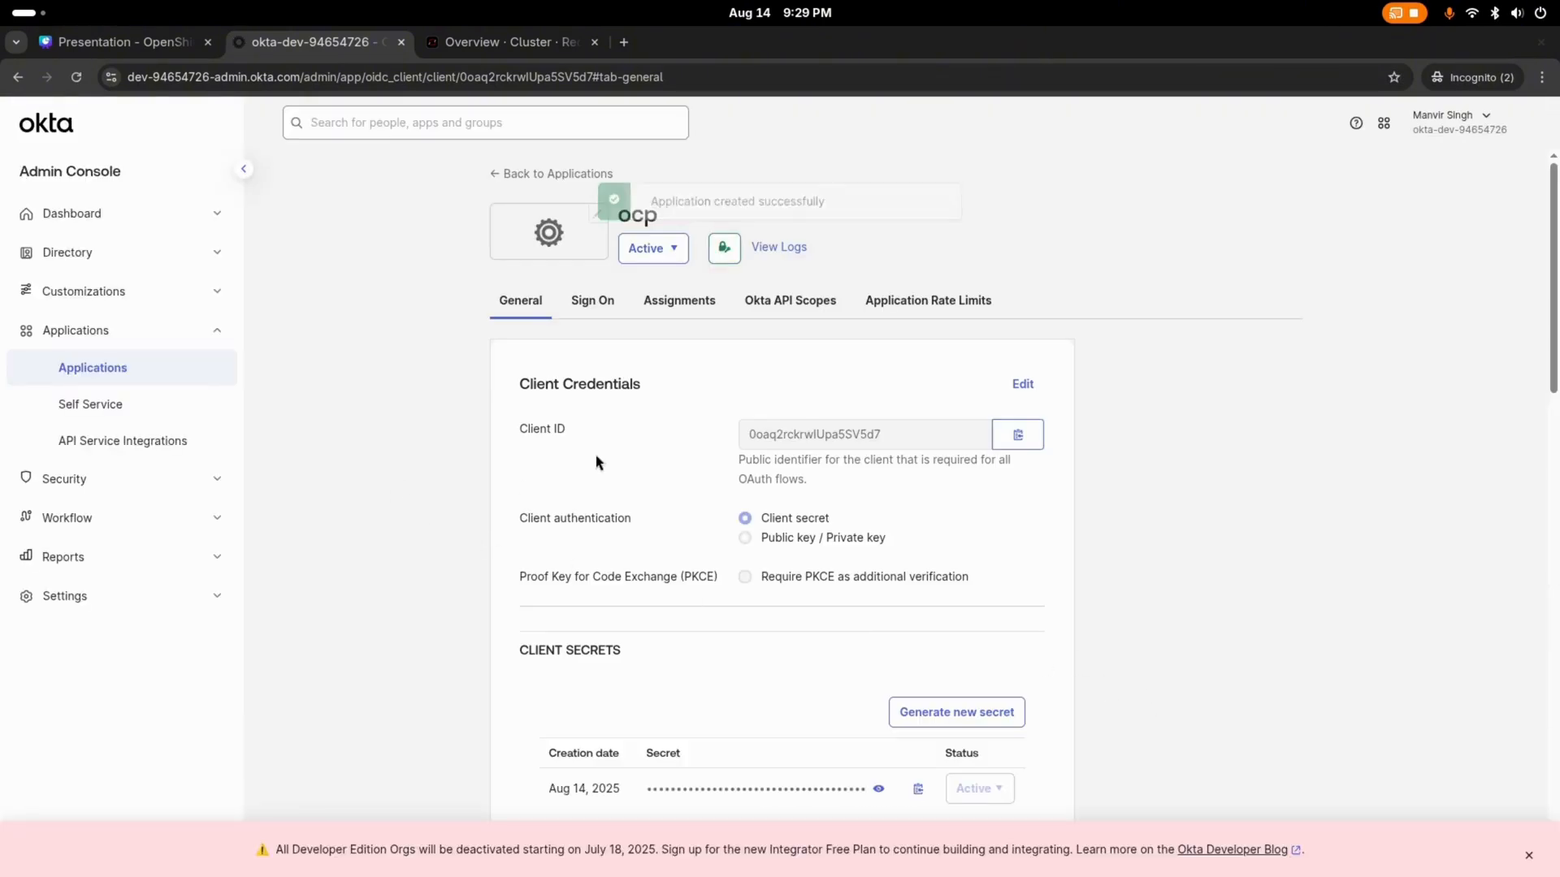
Step: Start adding a person in the People directory and fill in their first and last name
click(150, 255)
click(161, 294)
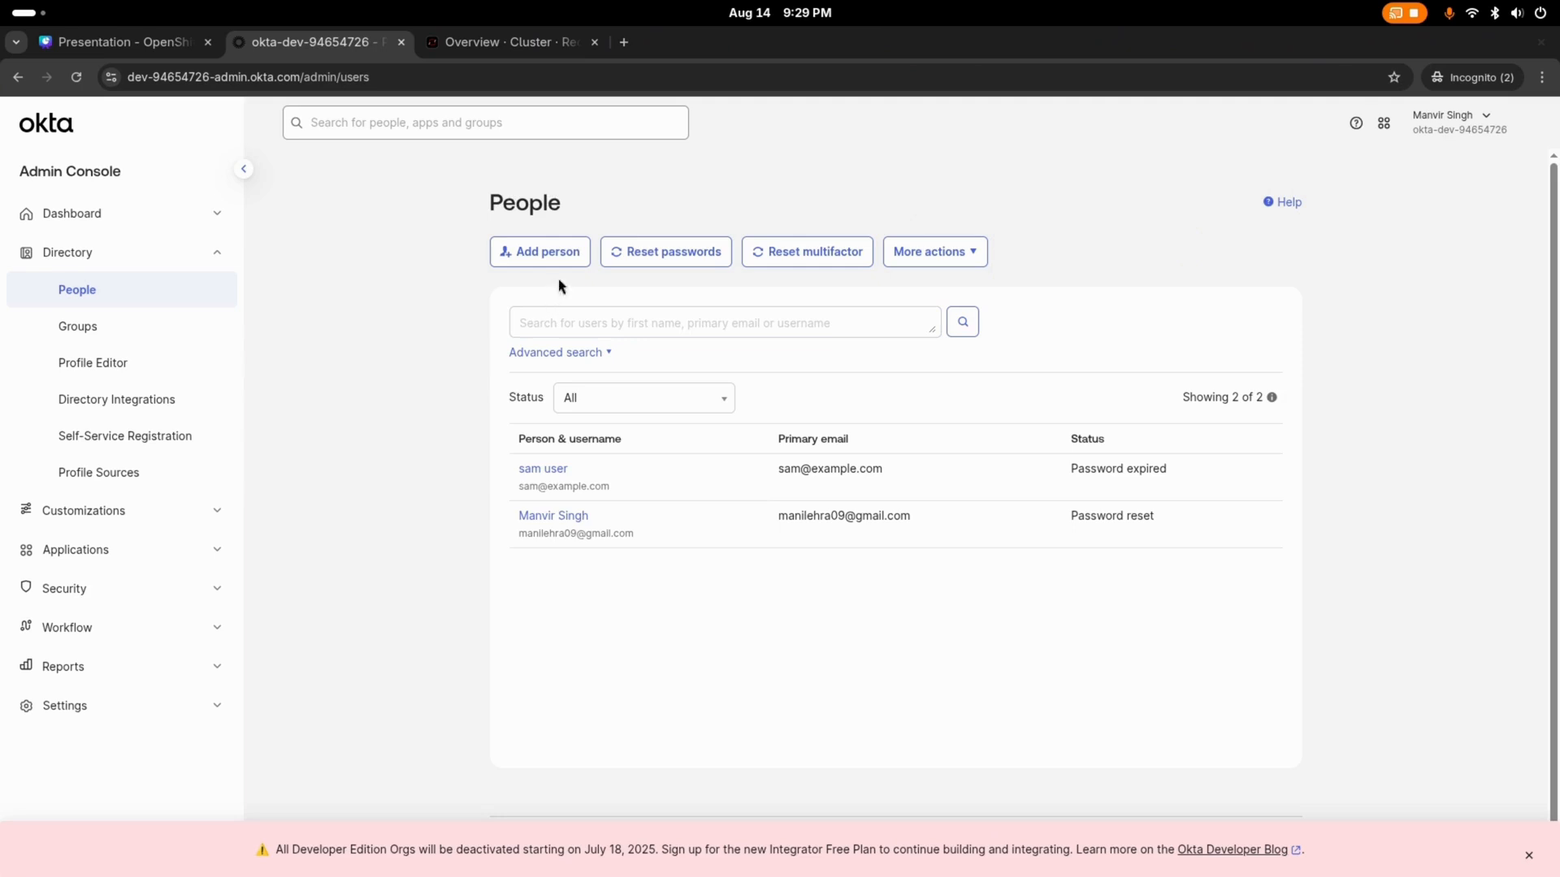
click(545, 253)
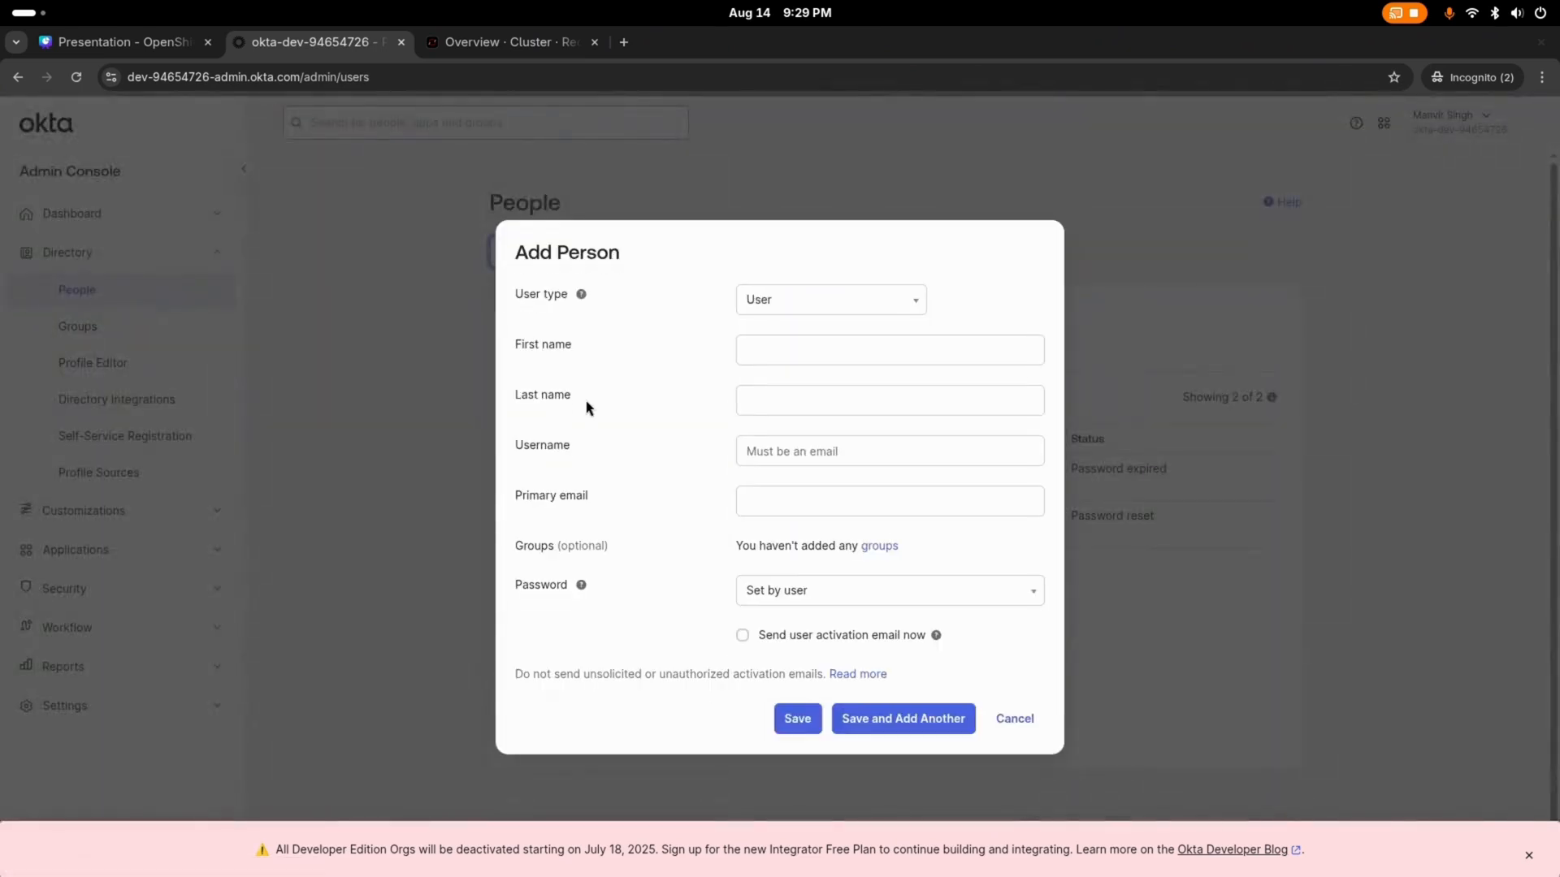
click(788, 352)
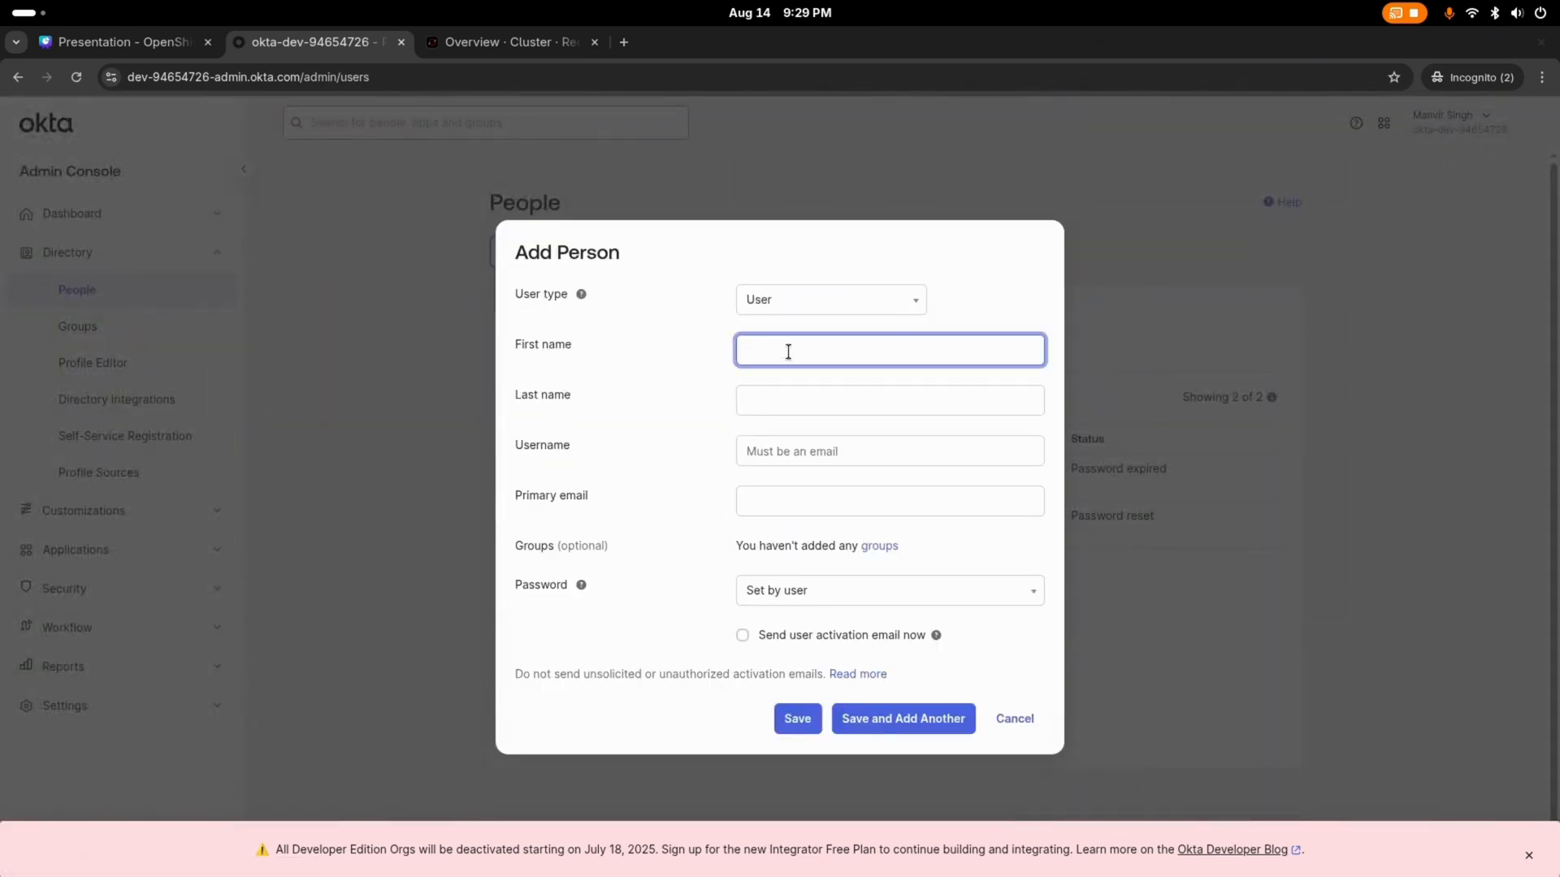
text(bob)
click(797, 396)
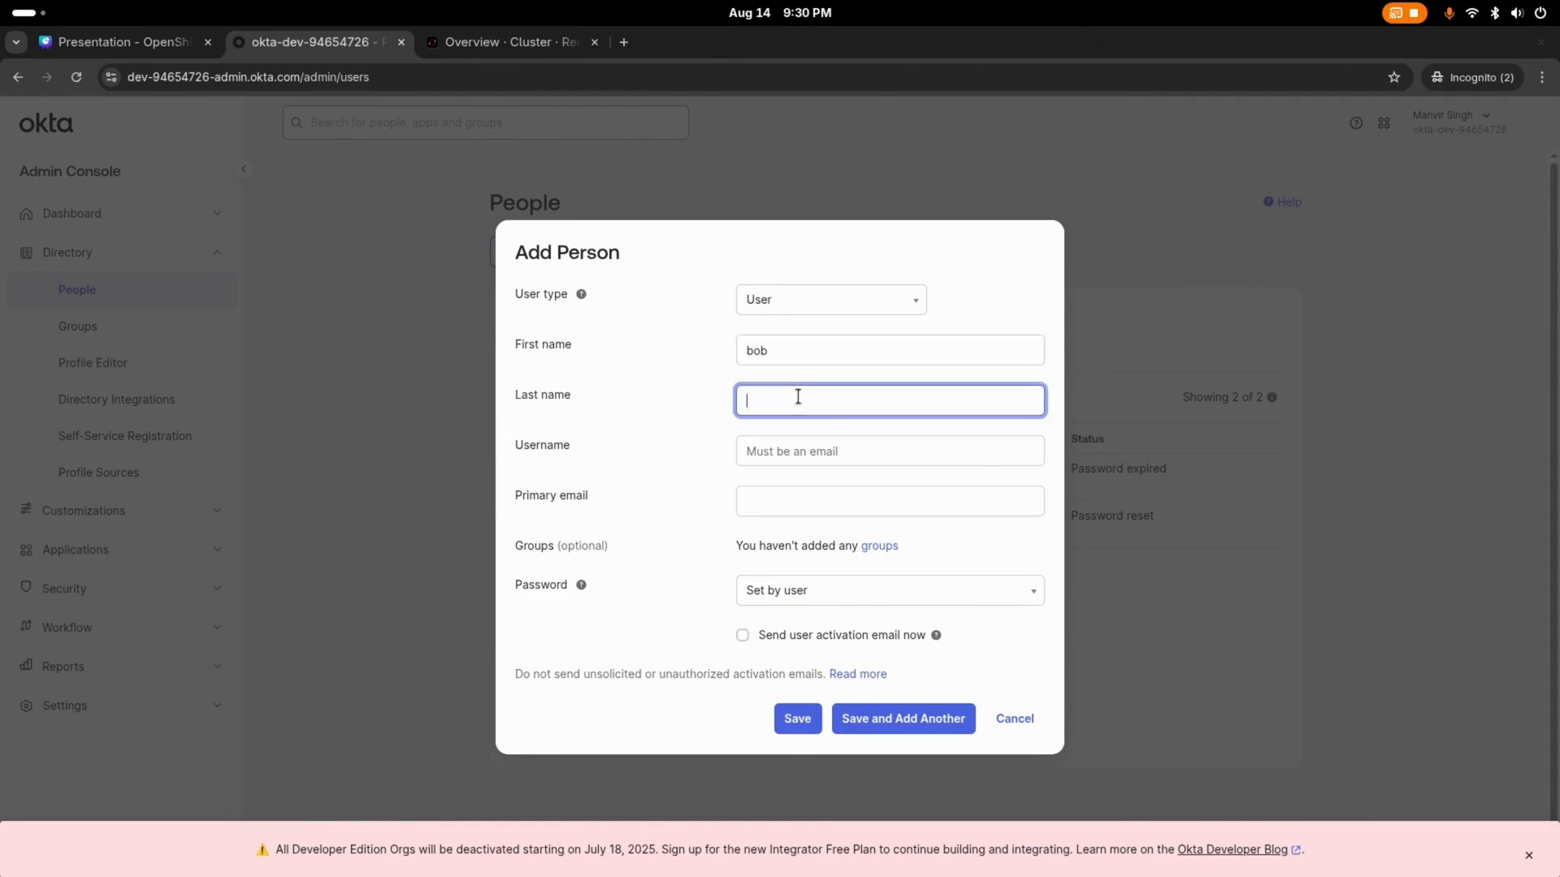
text(user)
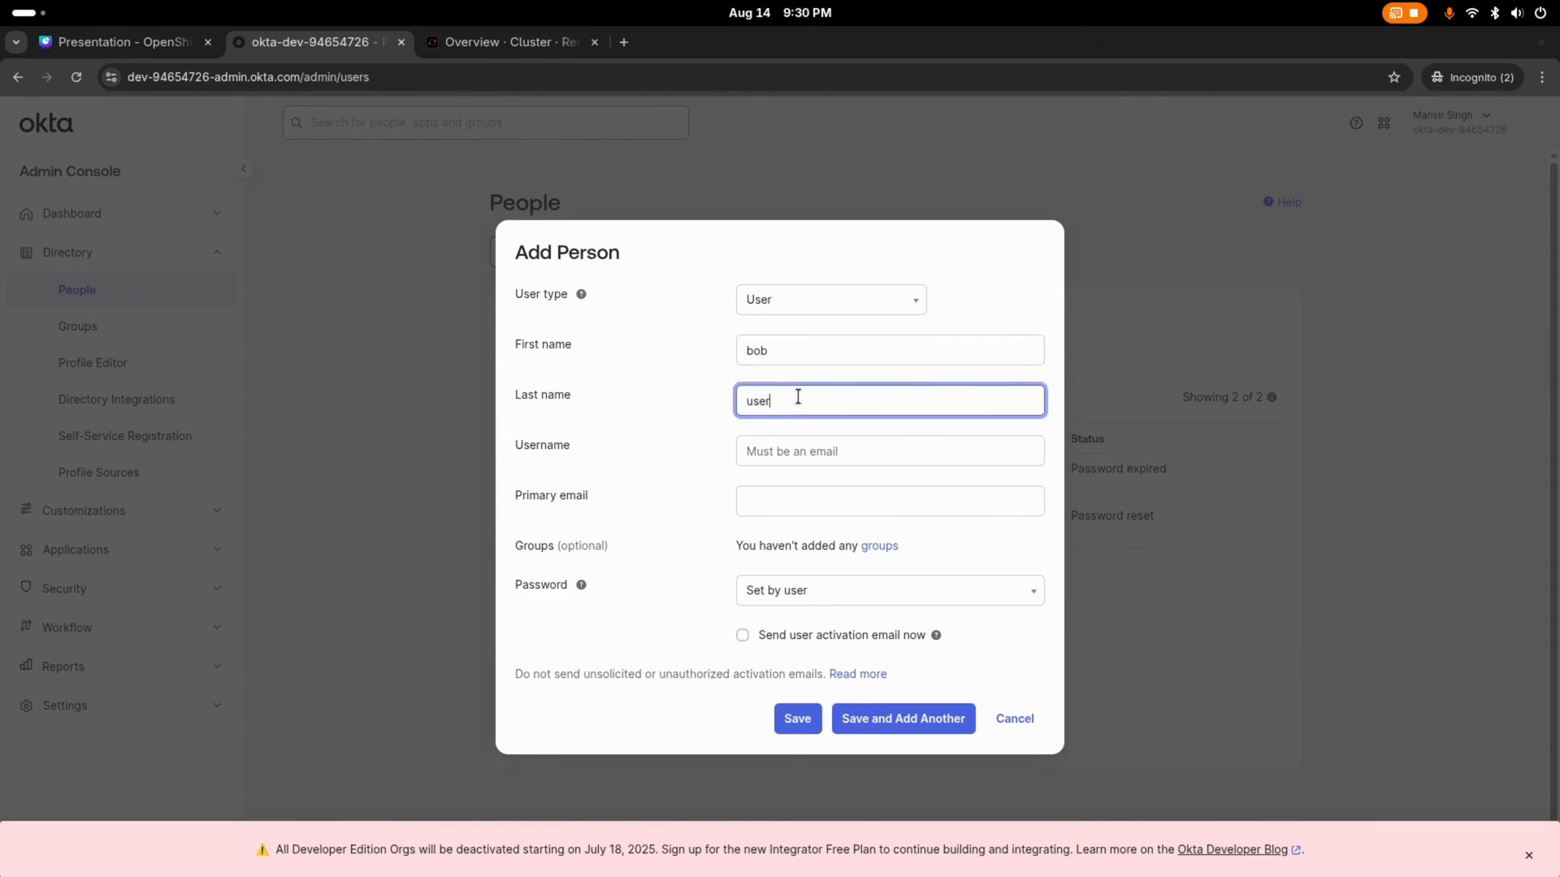
Step: Enter the new person's e-mail address as their username
click(792, 451)
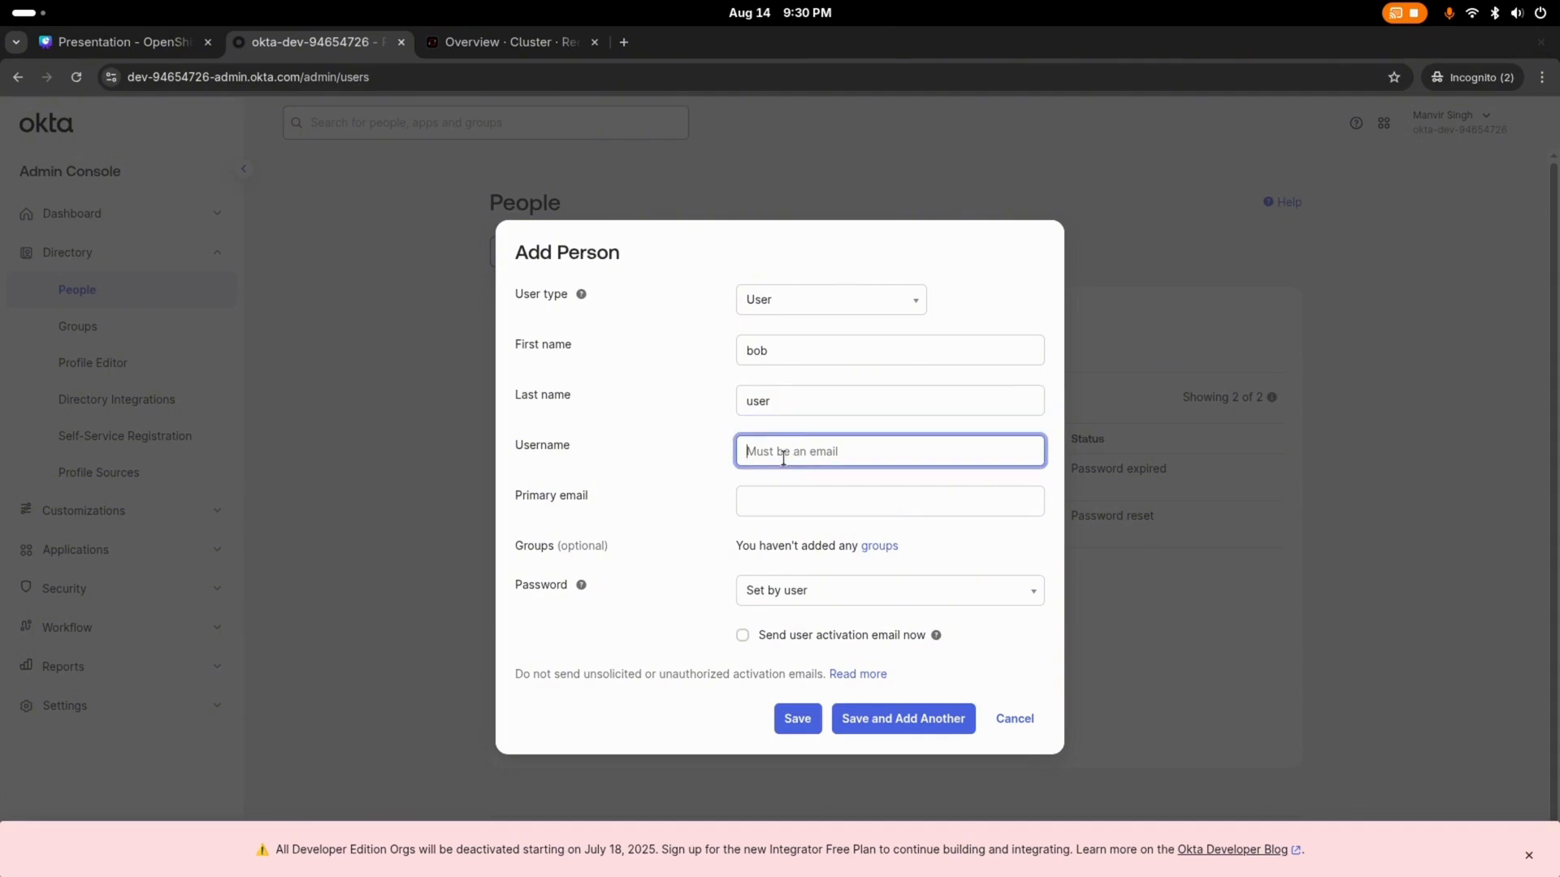
text(bob@example.com)
Step: Change the password option to Set by admin, enter the account password, save the person and reload the People list
click(815, 597)
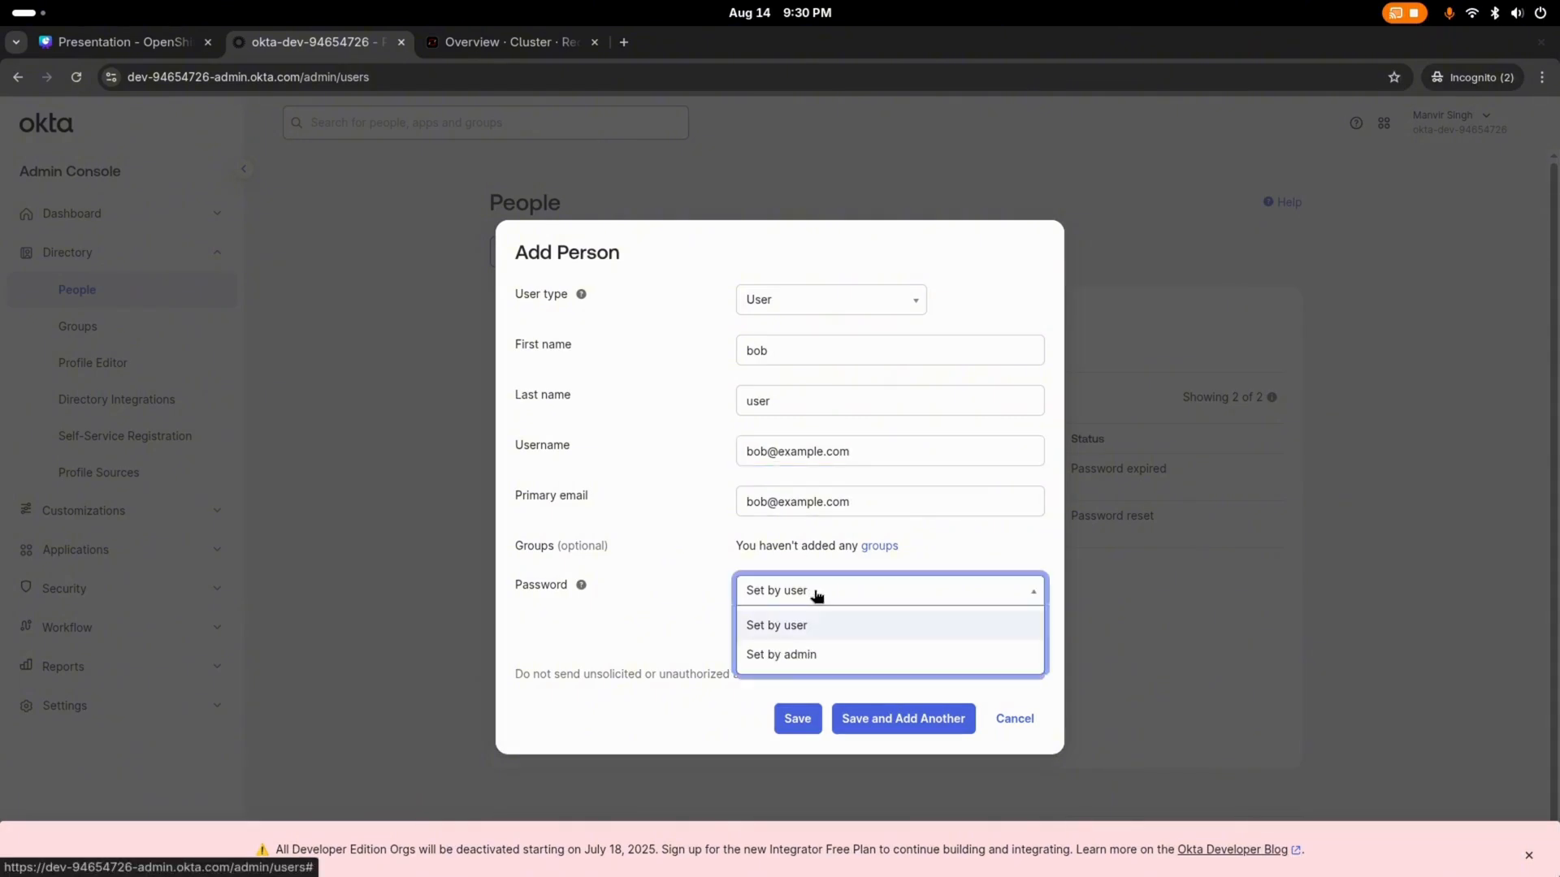
click(812, 651)
click(815, 623)
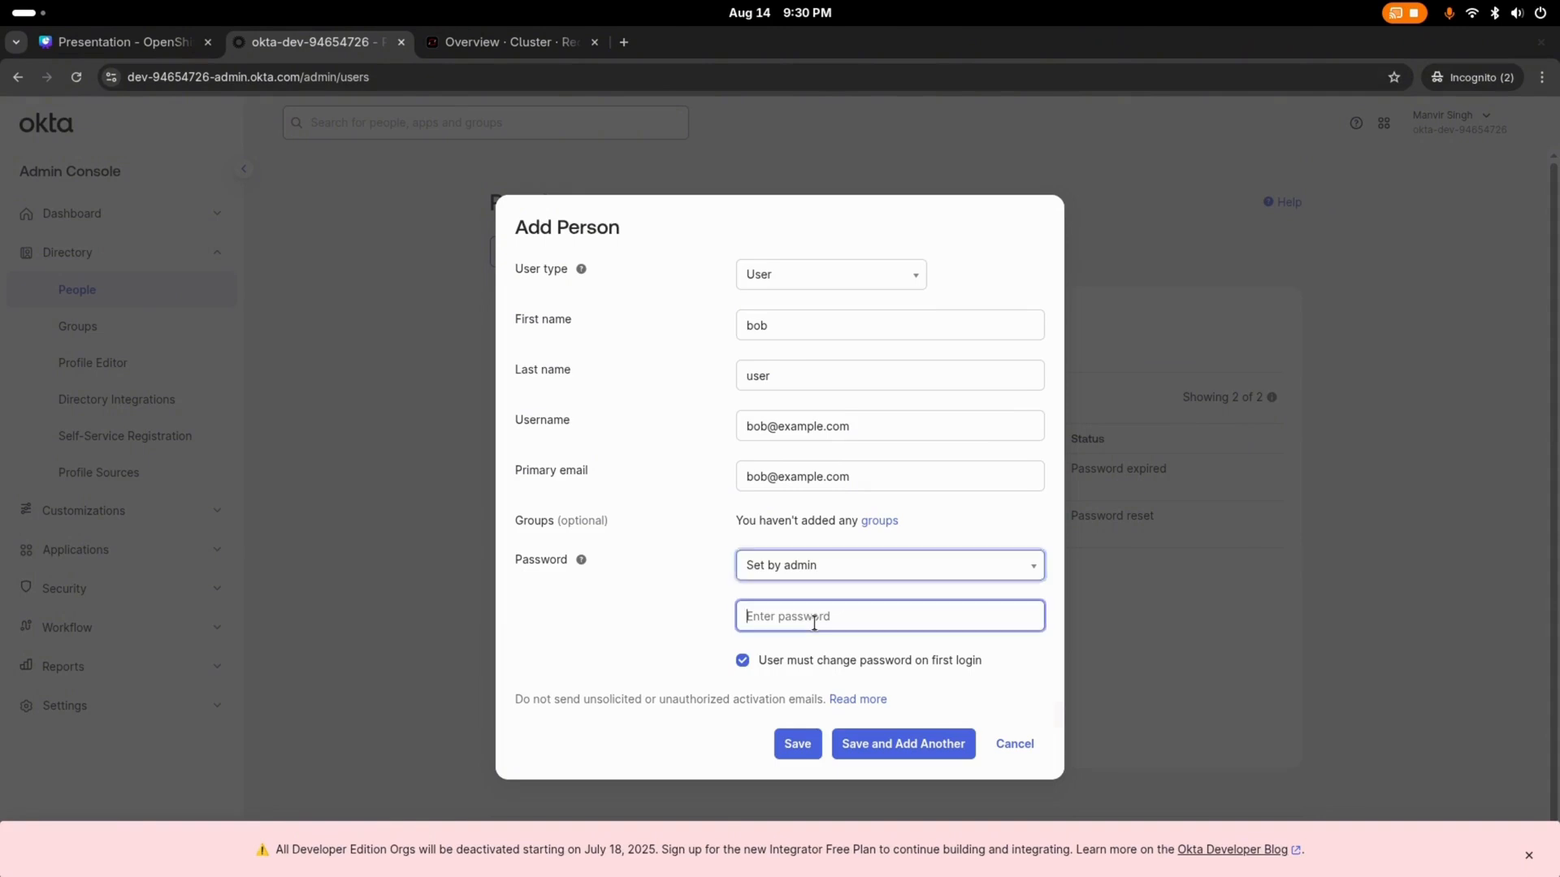
text(•)
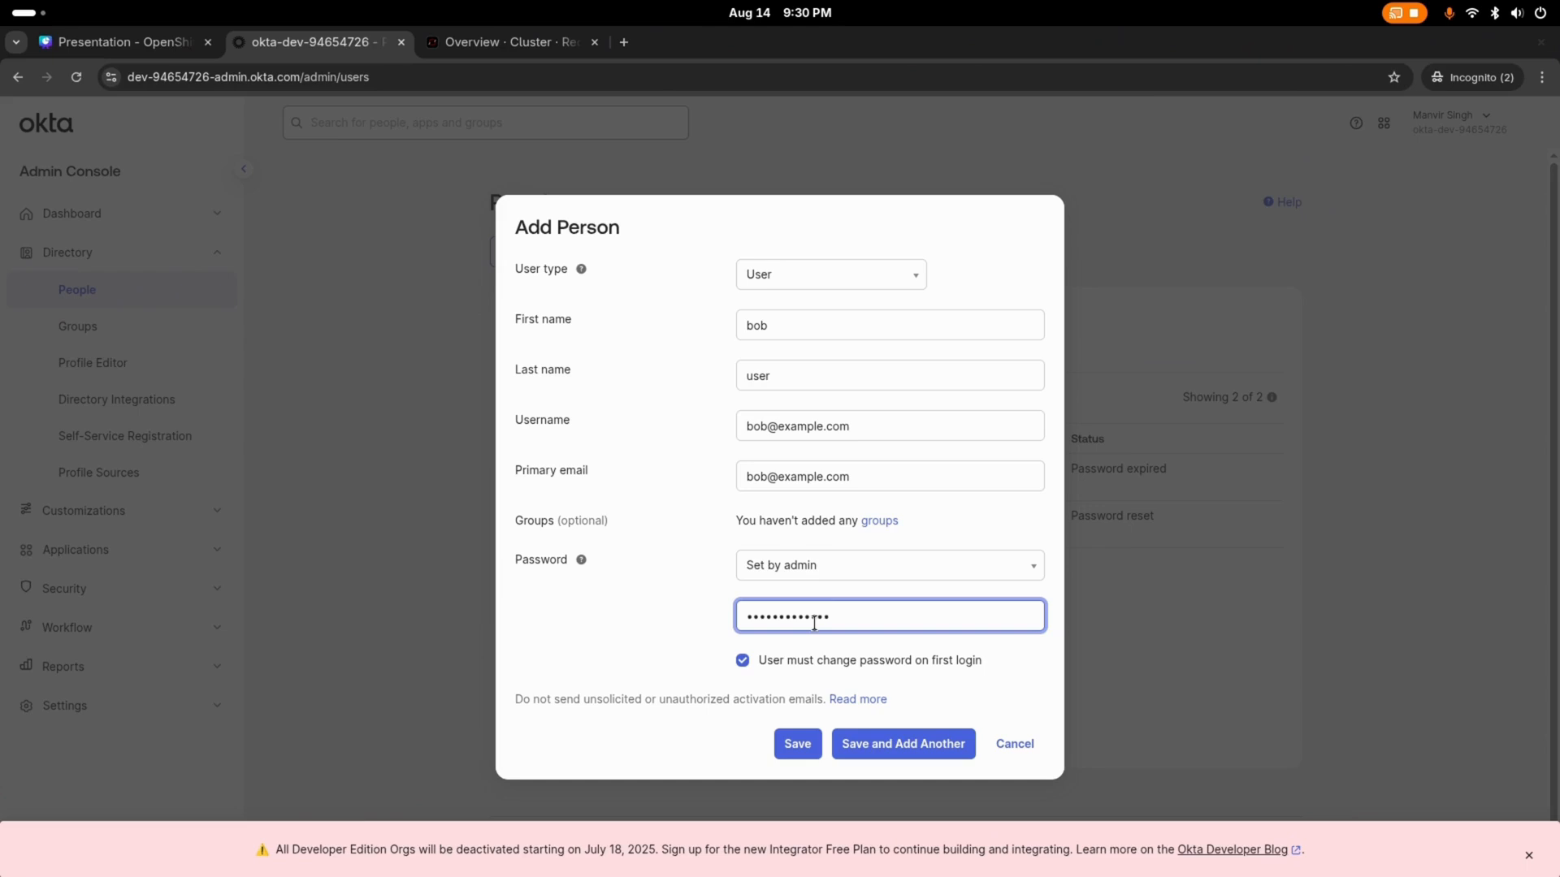
click(801, 743)
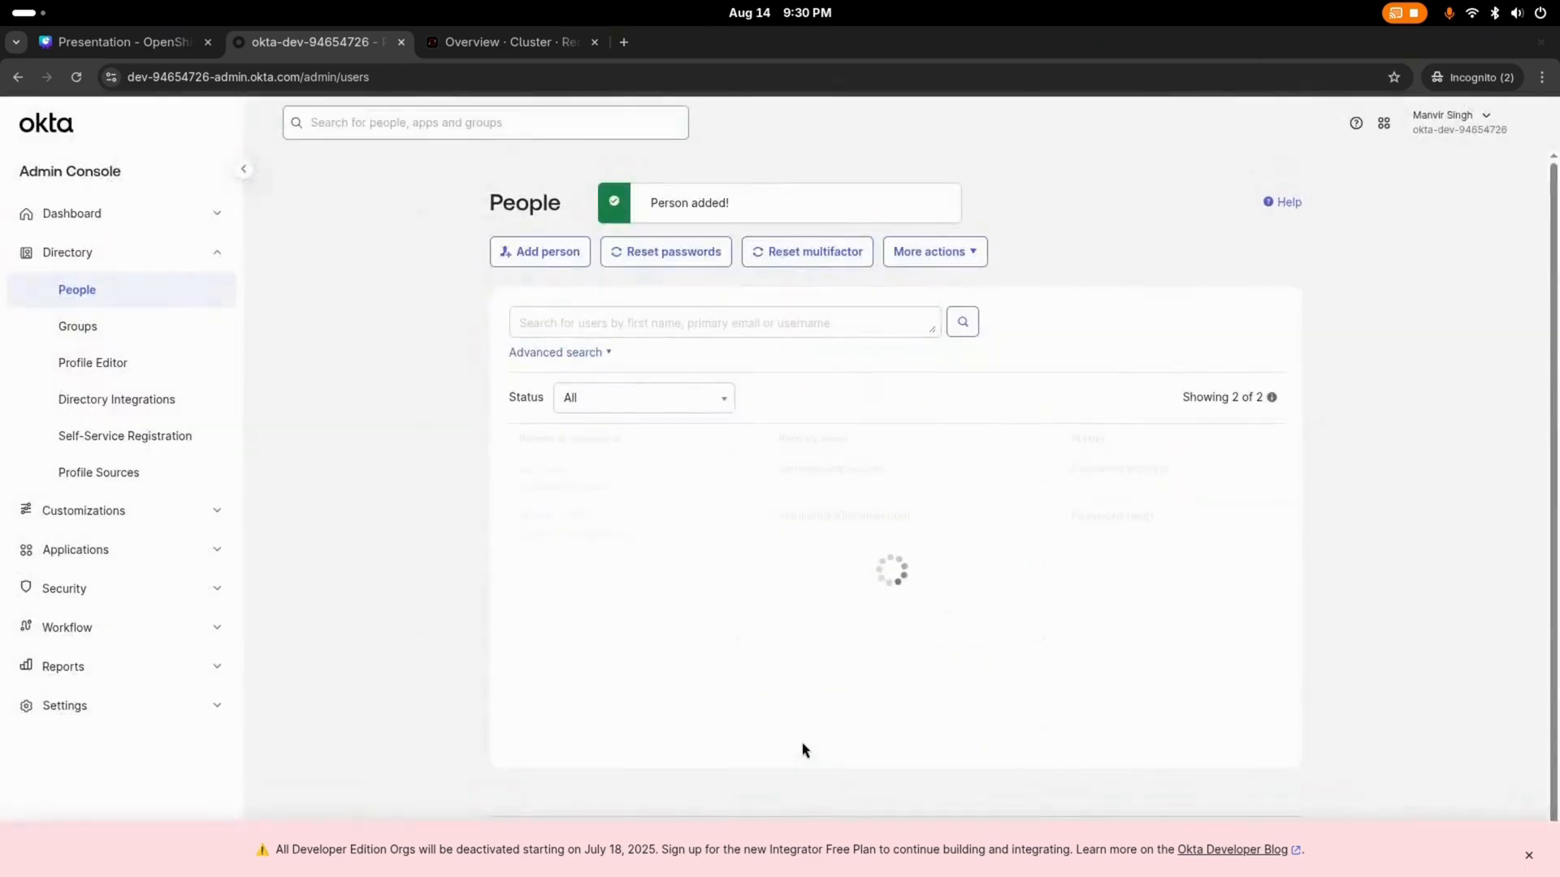
click(77, 77)
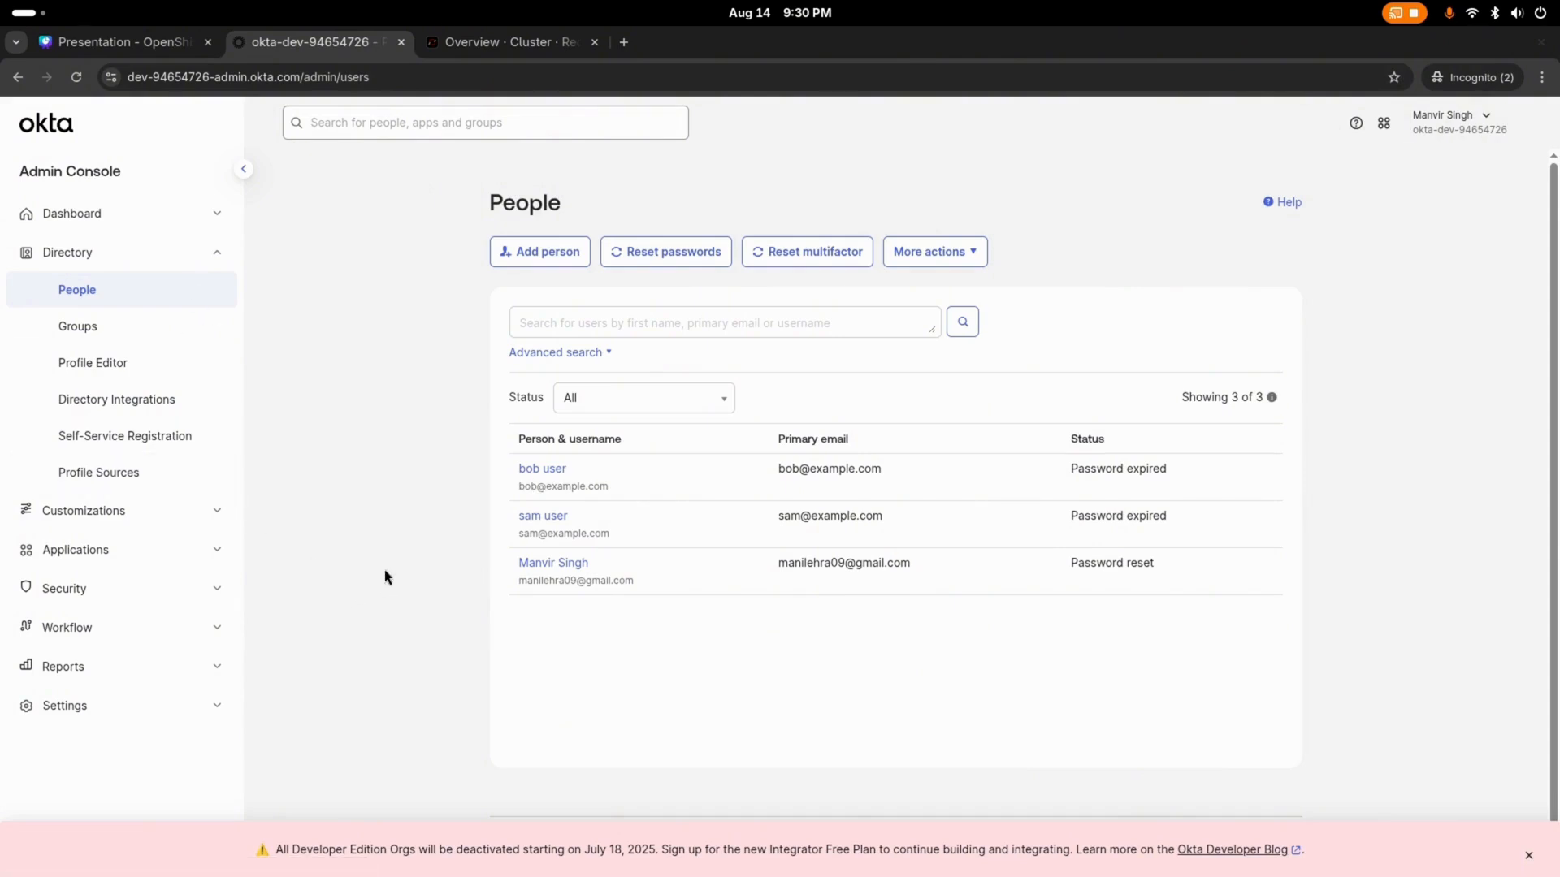
Step: Switch to the OpenShift console, filter the cluster settings' configuration resources by "oauth" and open the OAuth resource
click(486, 49)
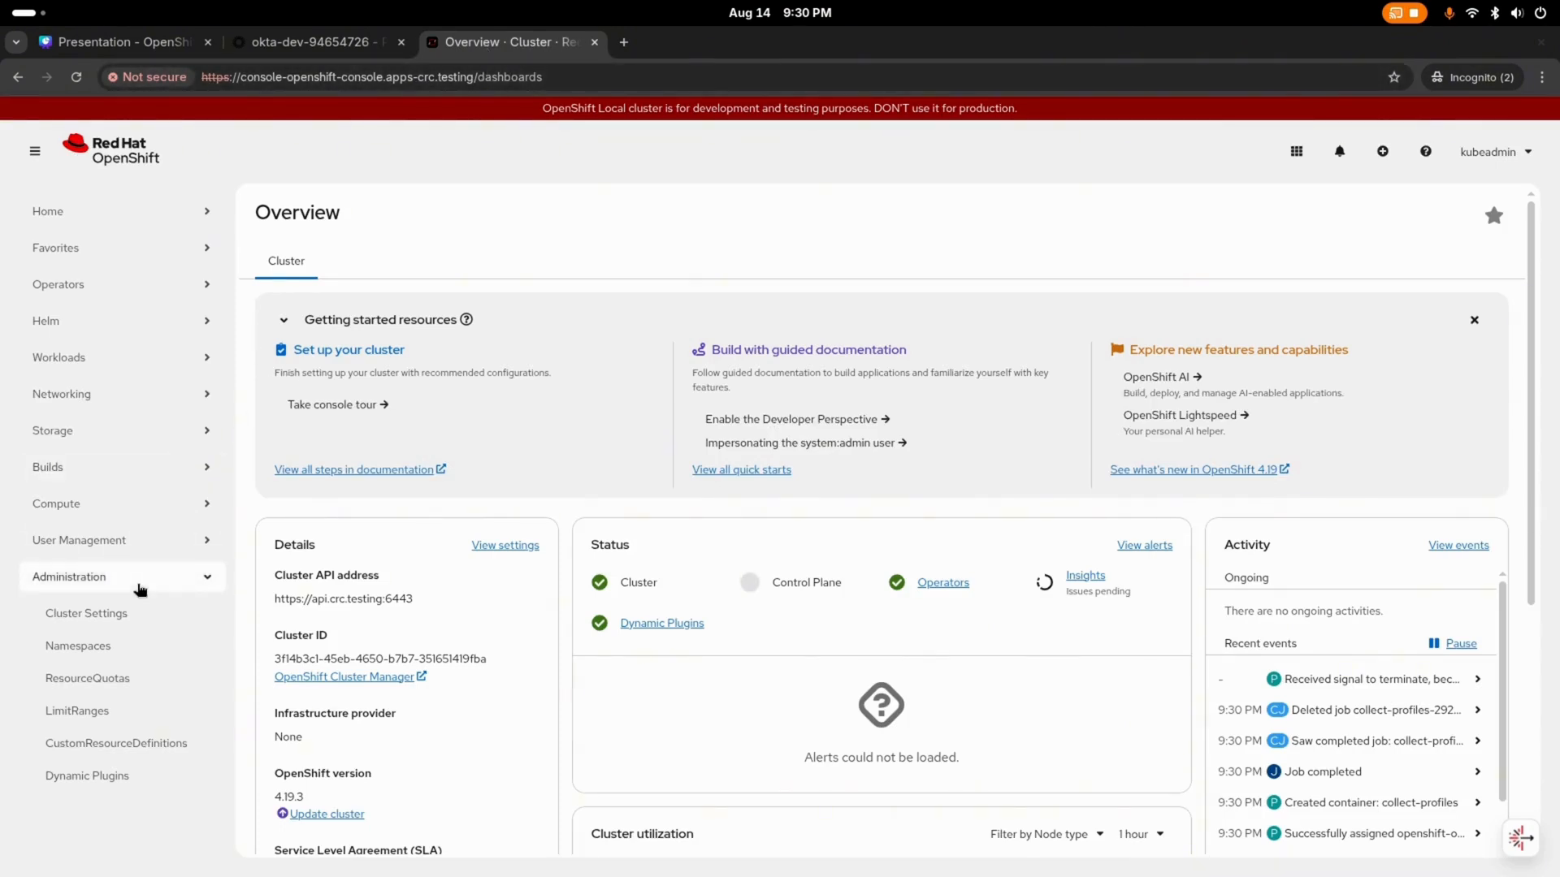
click(125, 631)
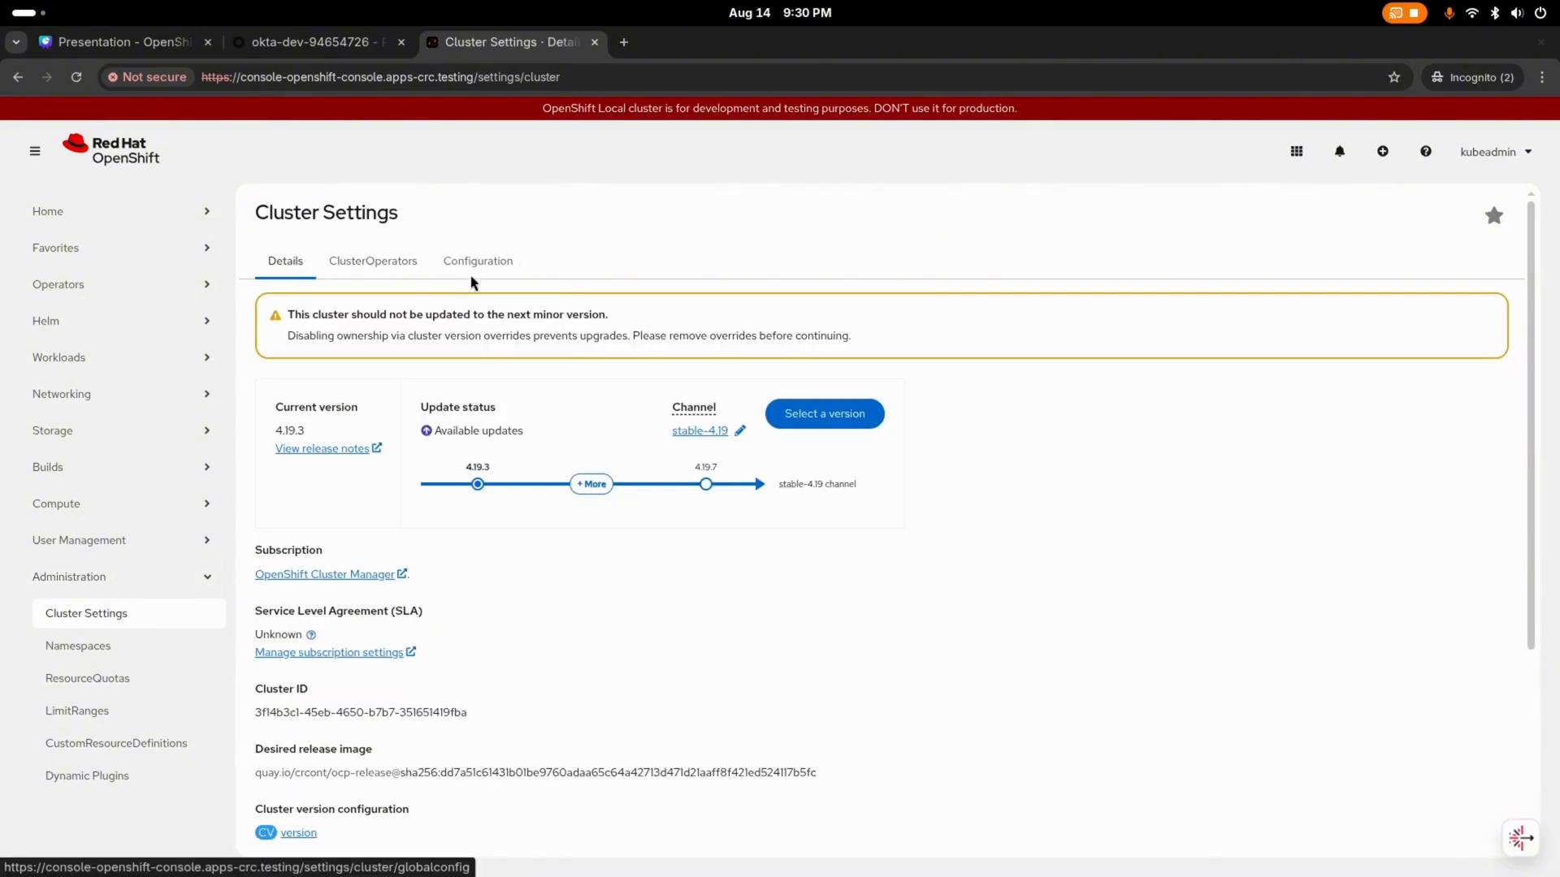
click(477, 263)
click(342, 353)
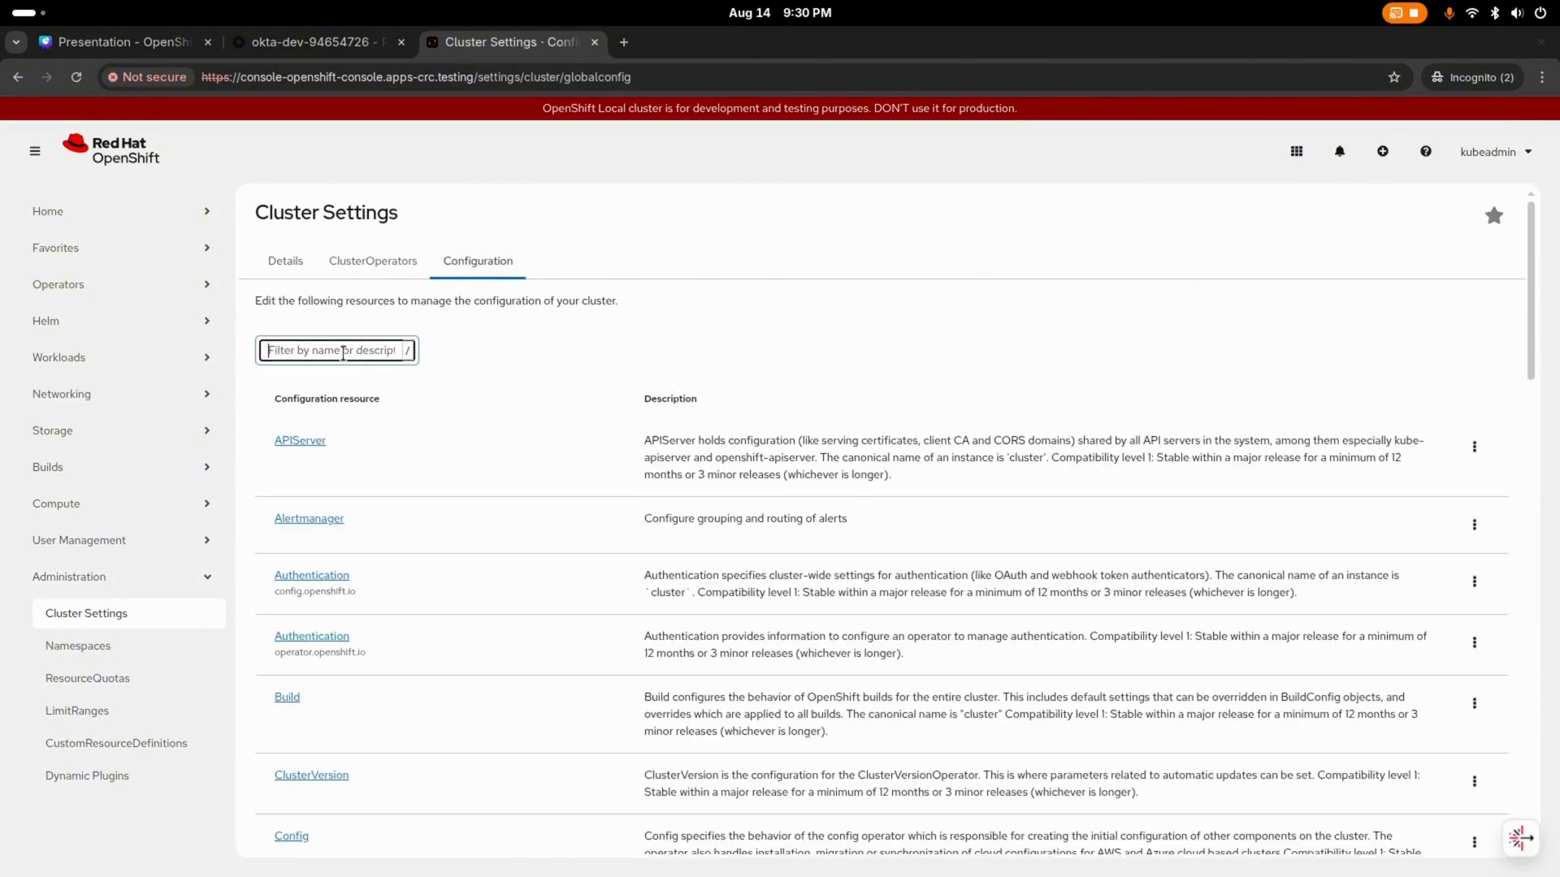
text(oauth)
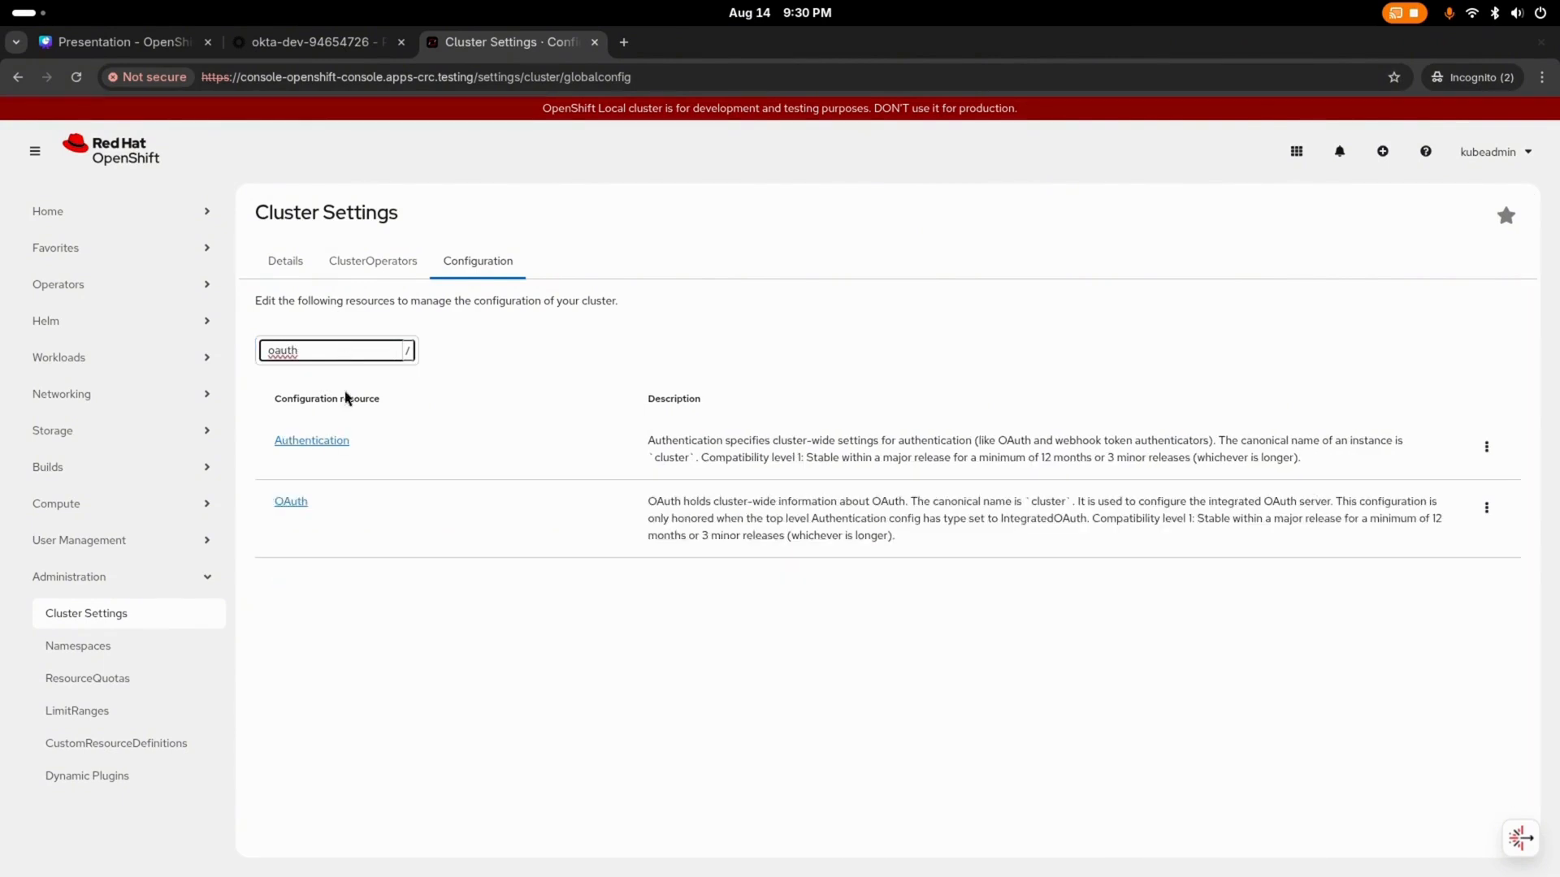
click(289, 504)
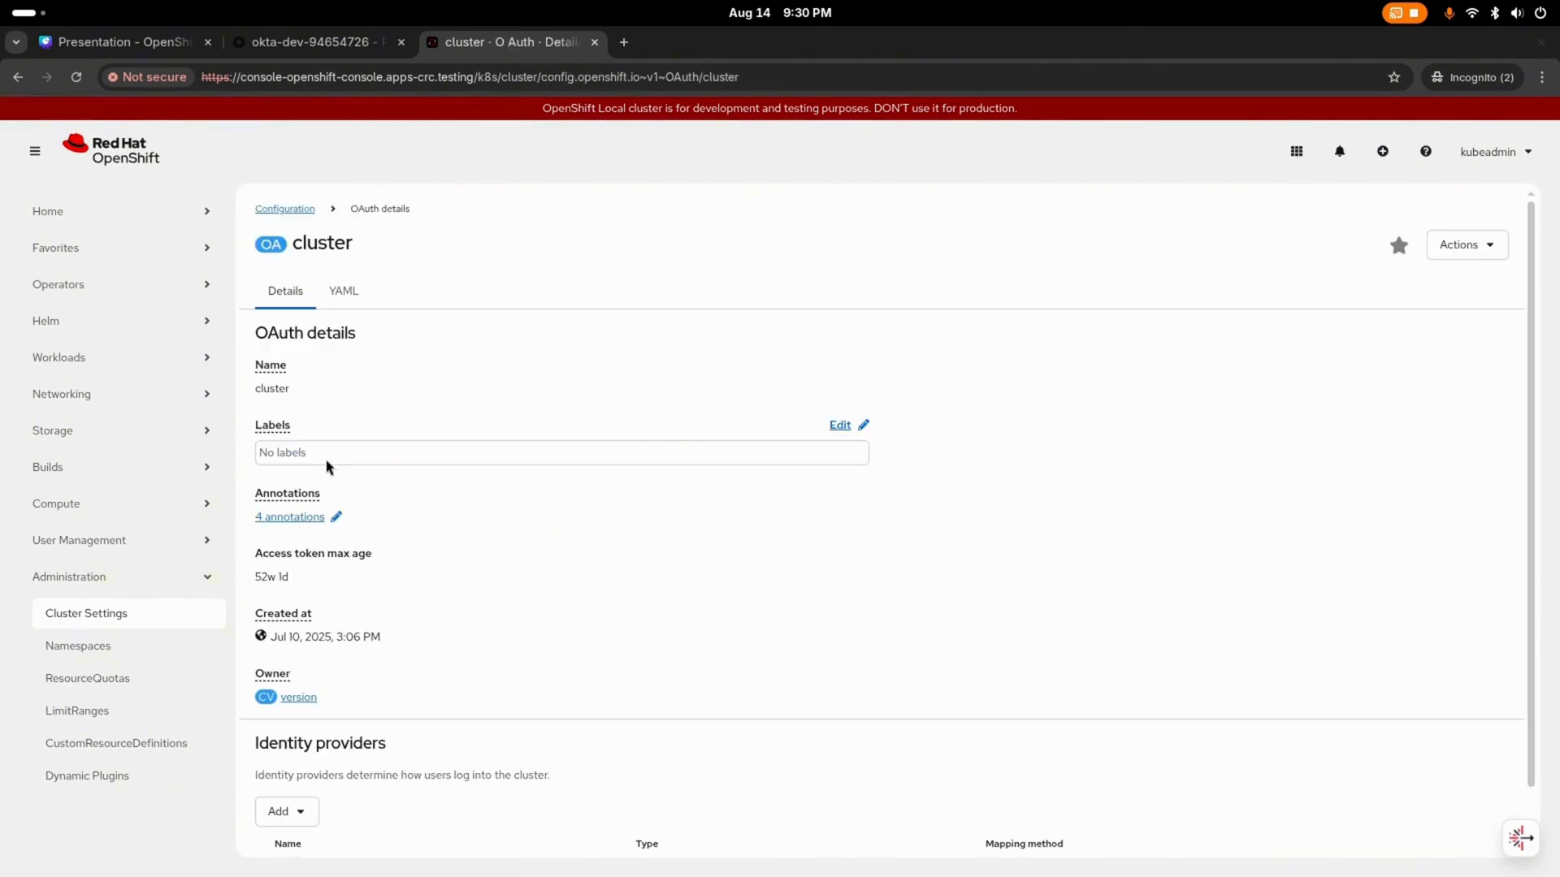
Step: Start adding an OpenID Connect identity provider to the cluster's OAuth configuration
click(302, 812)
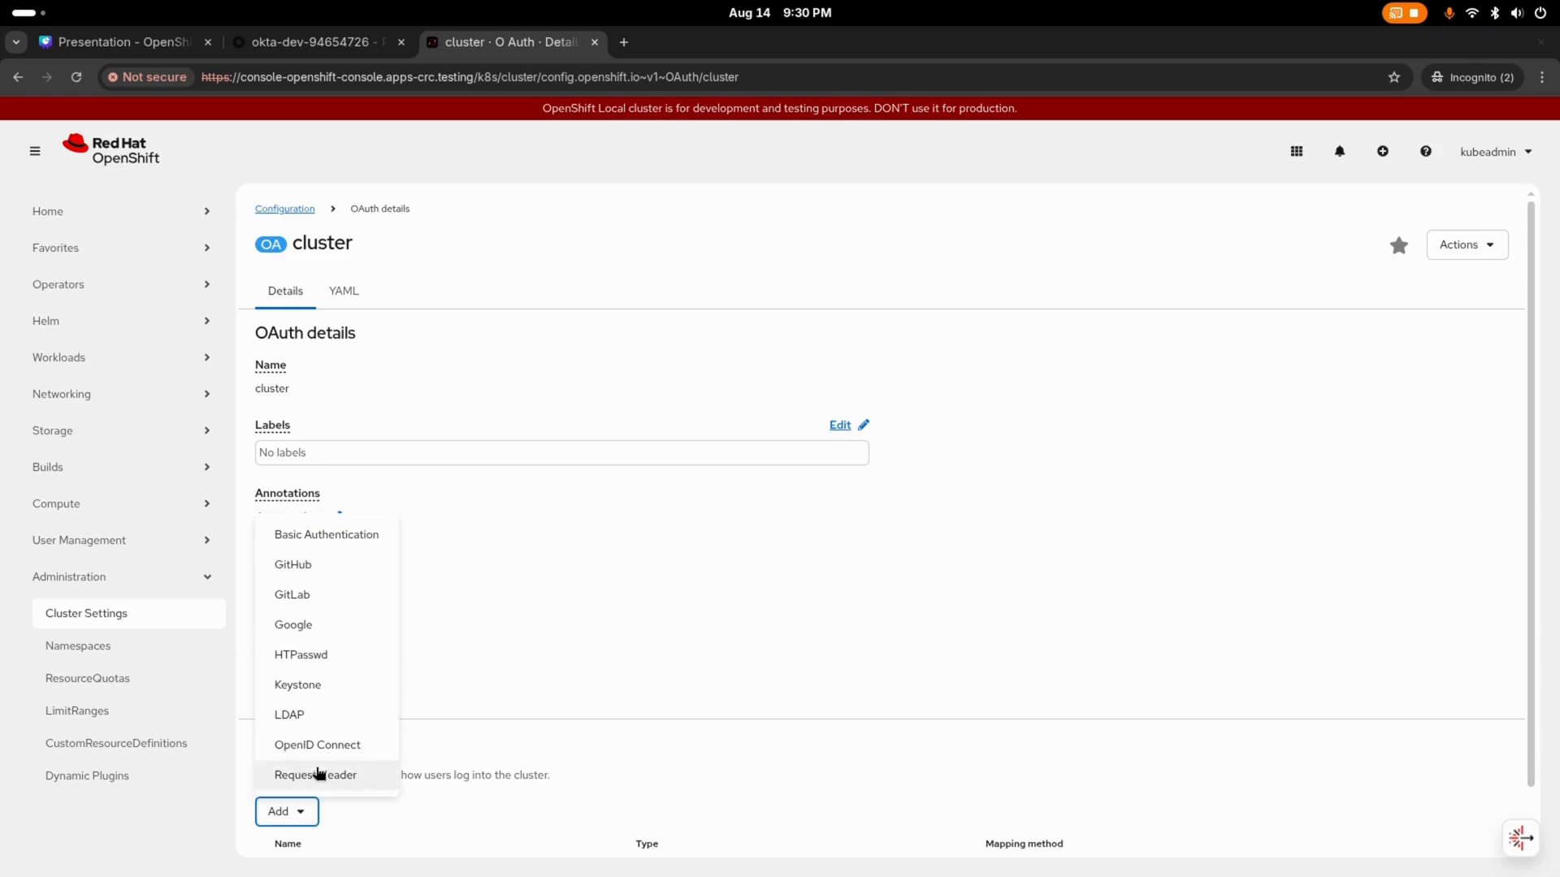
click(321, 754)
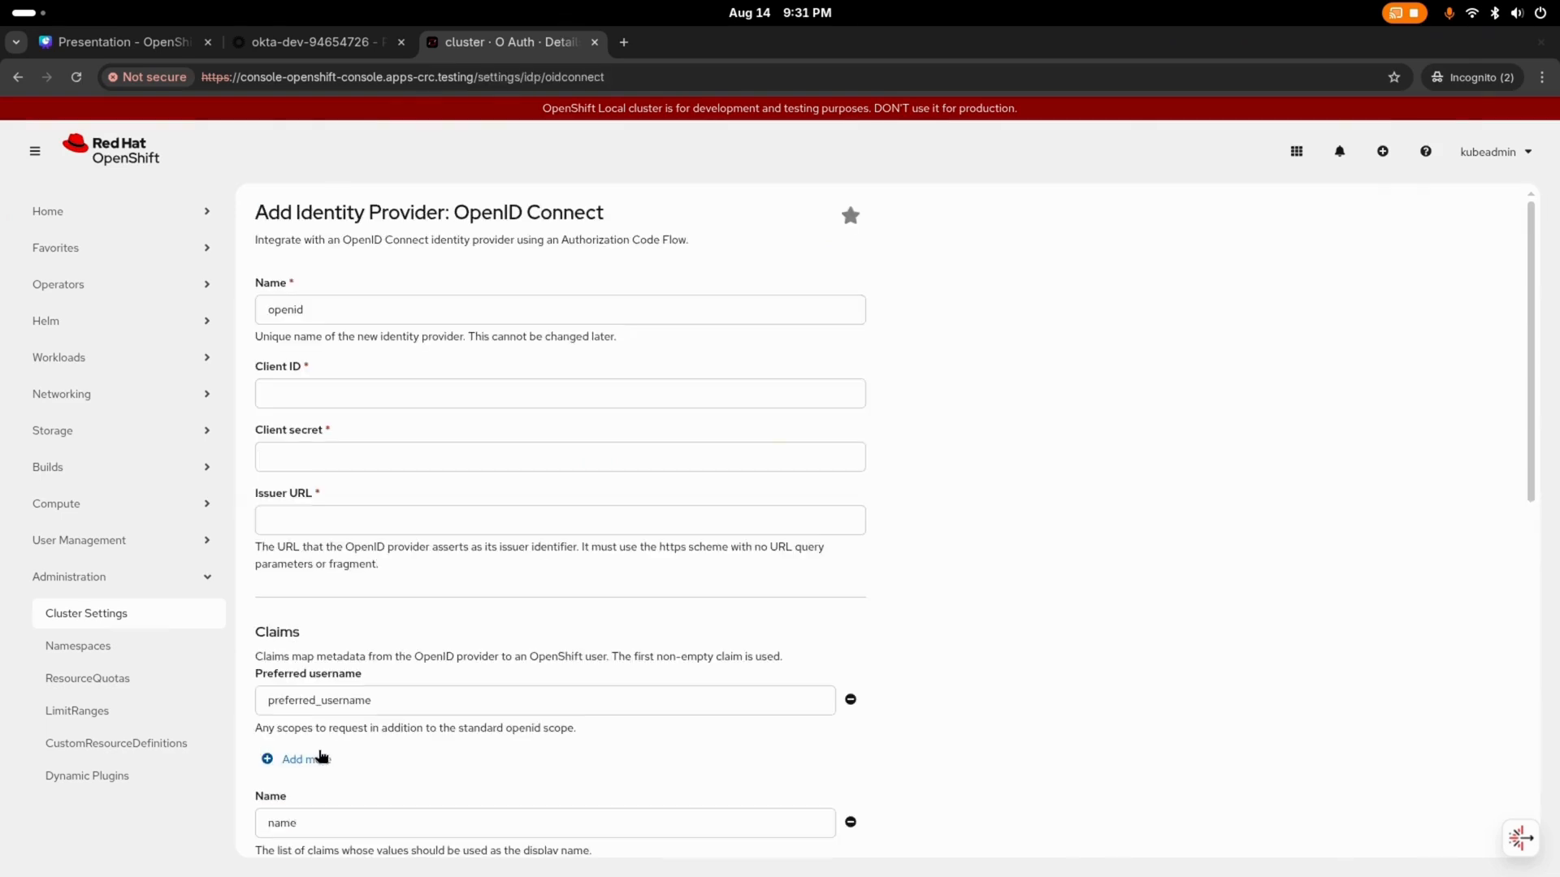
double_click(366, 308)
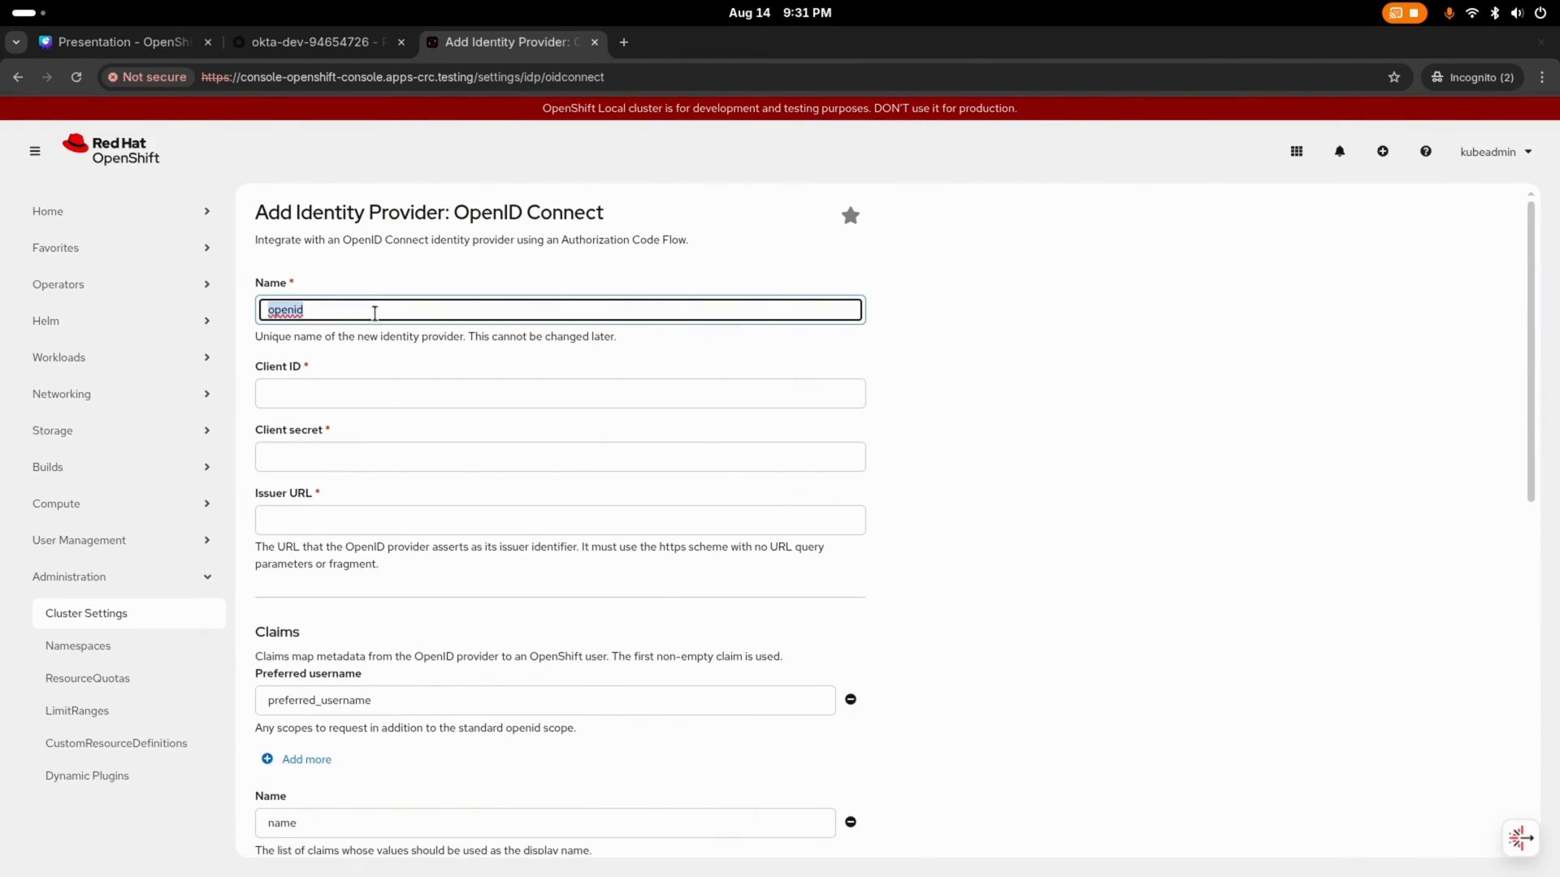
Step: Check the ending of the ocp app's sign-in redirect URI in Okta and name the OpenShift identity provider okta to match
click(354, 47)
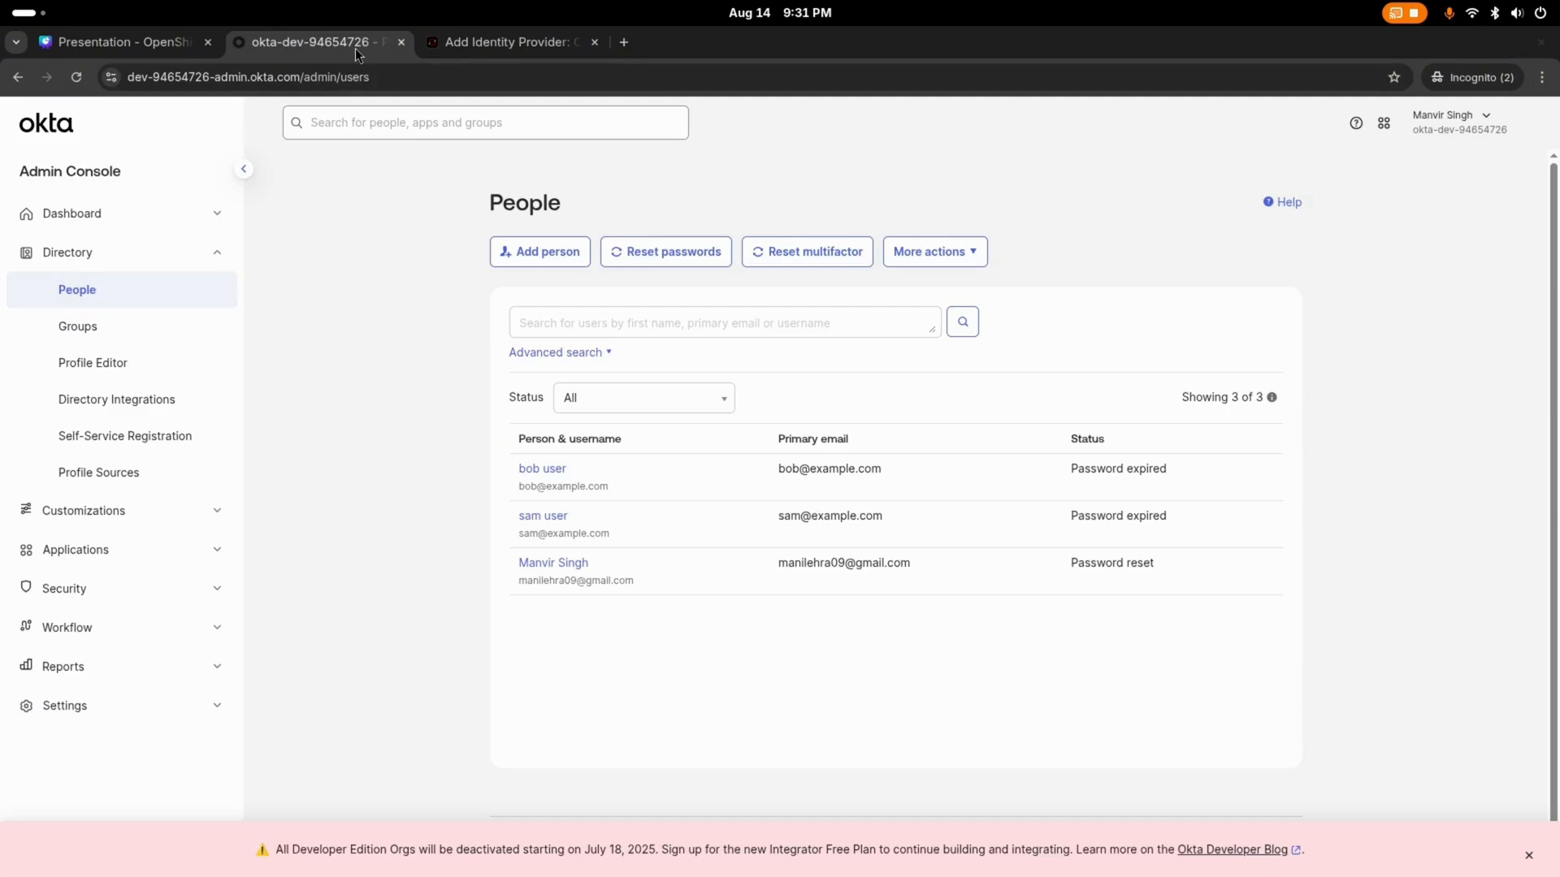
click(117, 547)
click(117, 602)
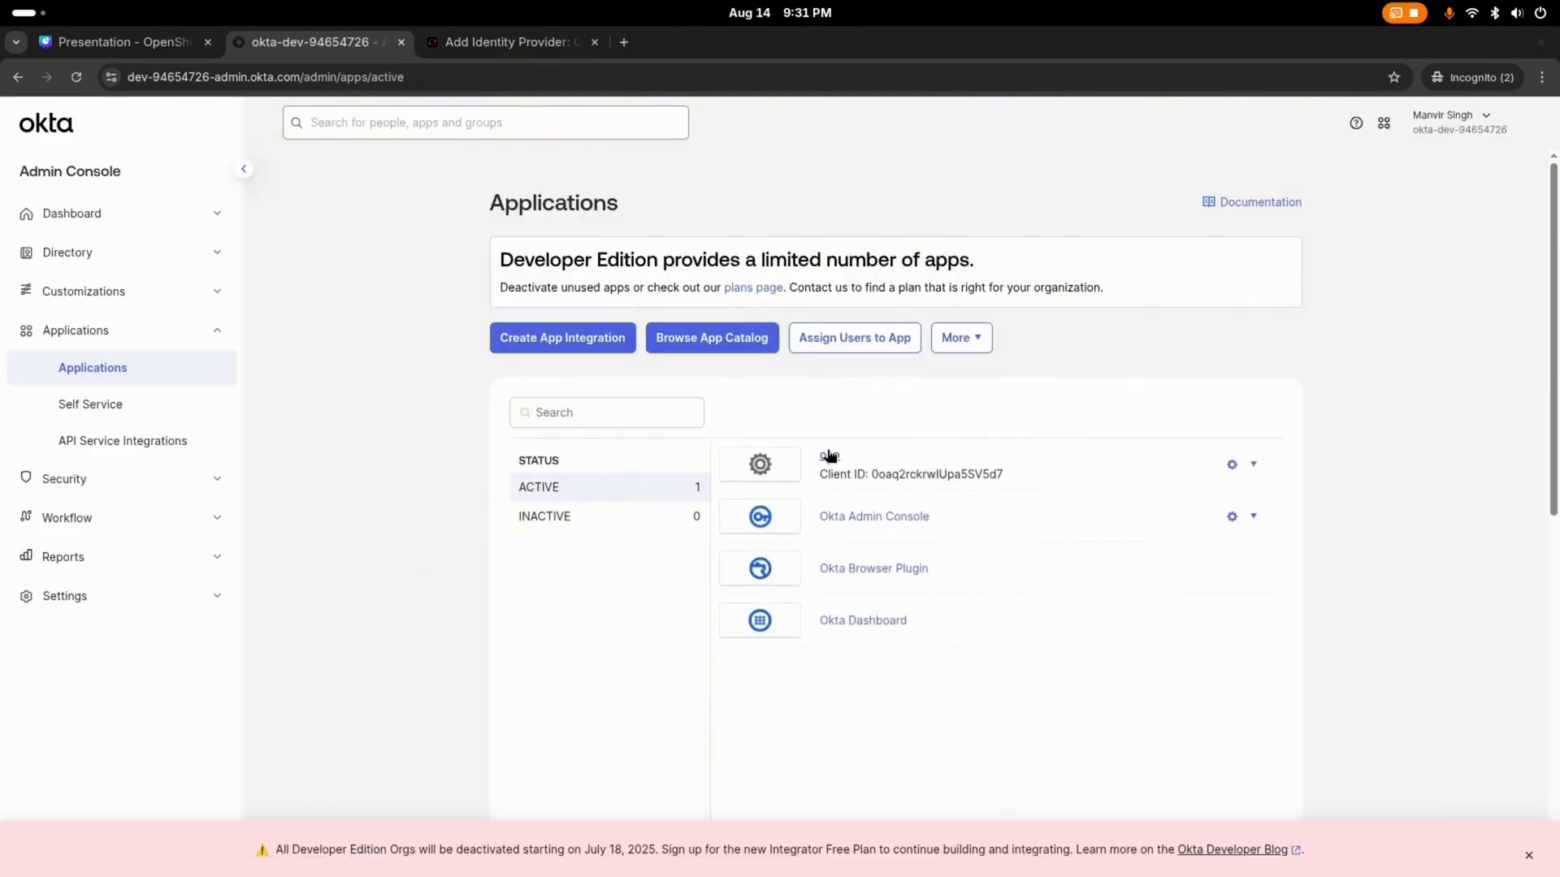
click(829, 456)
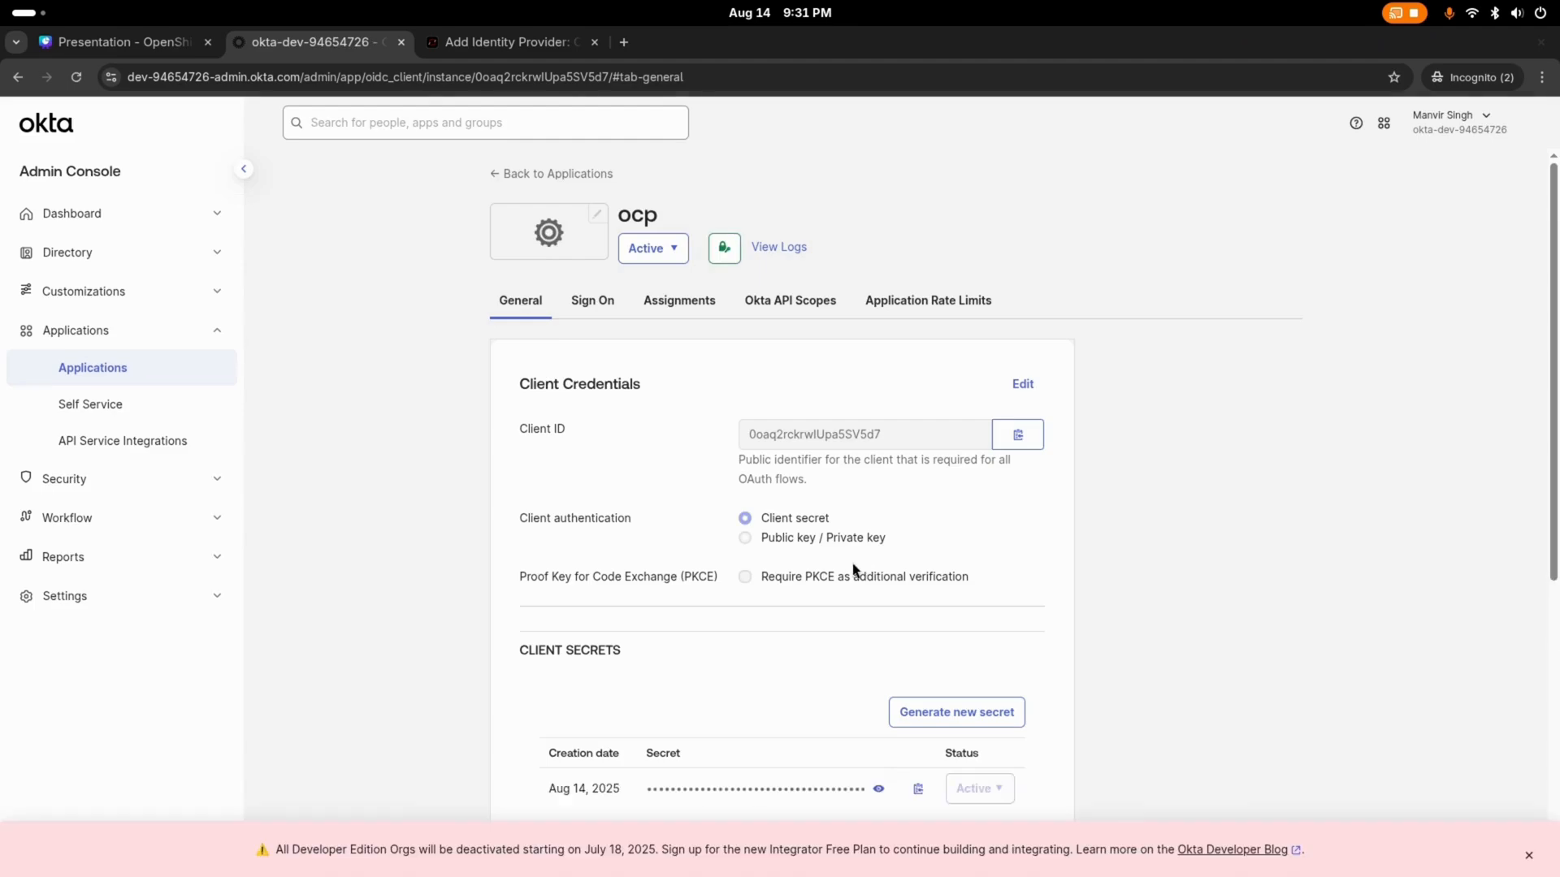
scroll(851, 571, down, 15)
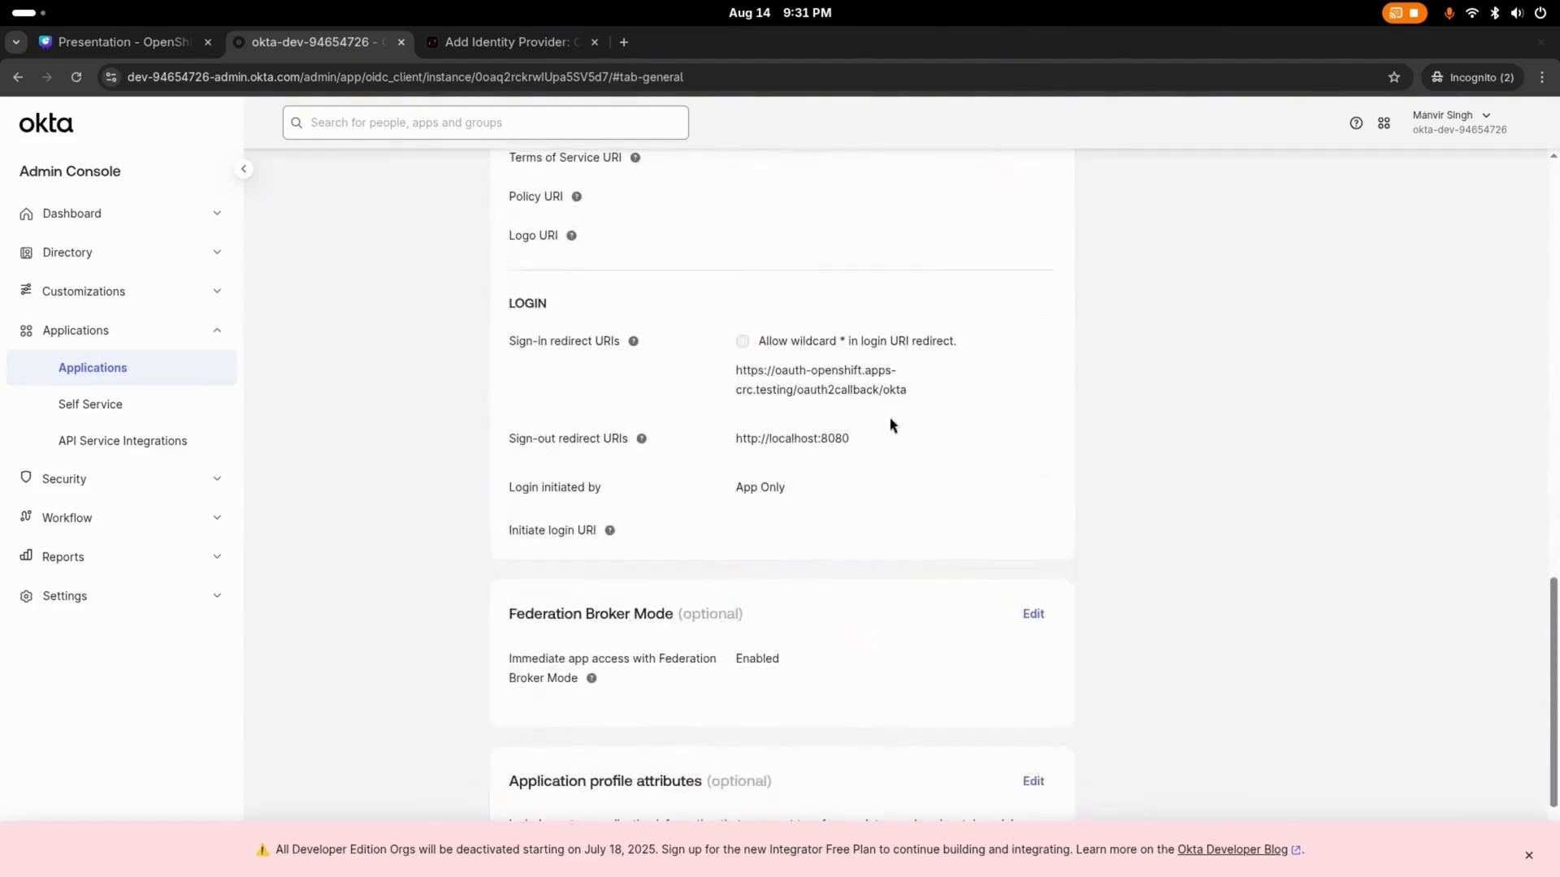
drag(906, 389, 884, 389)
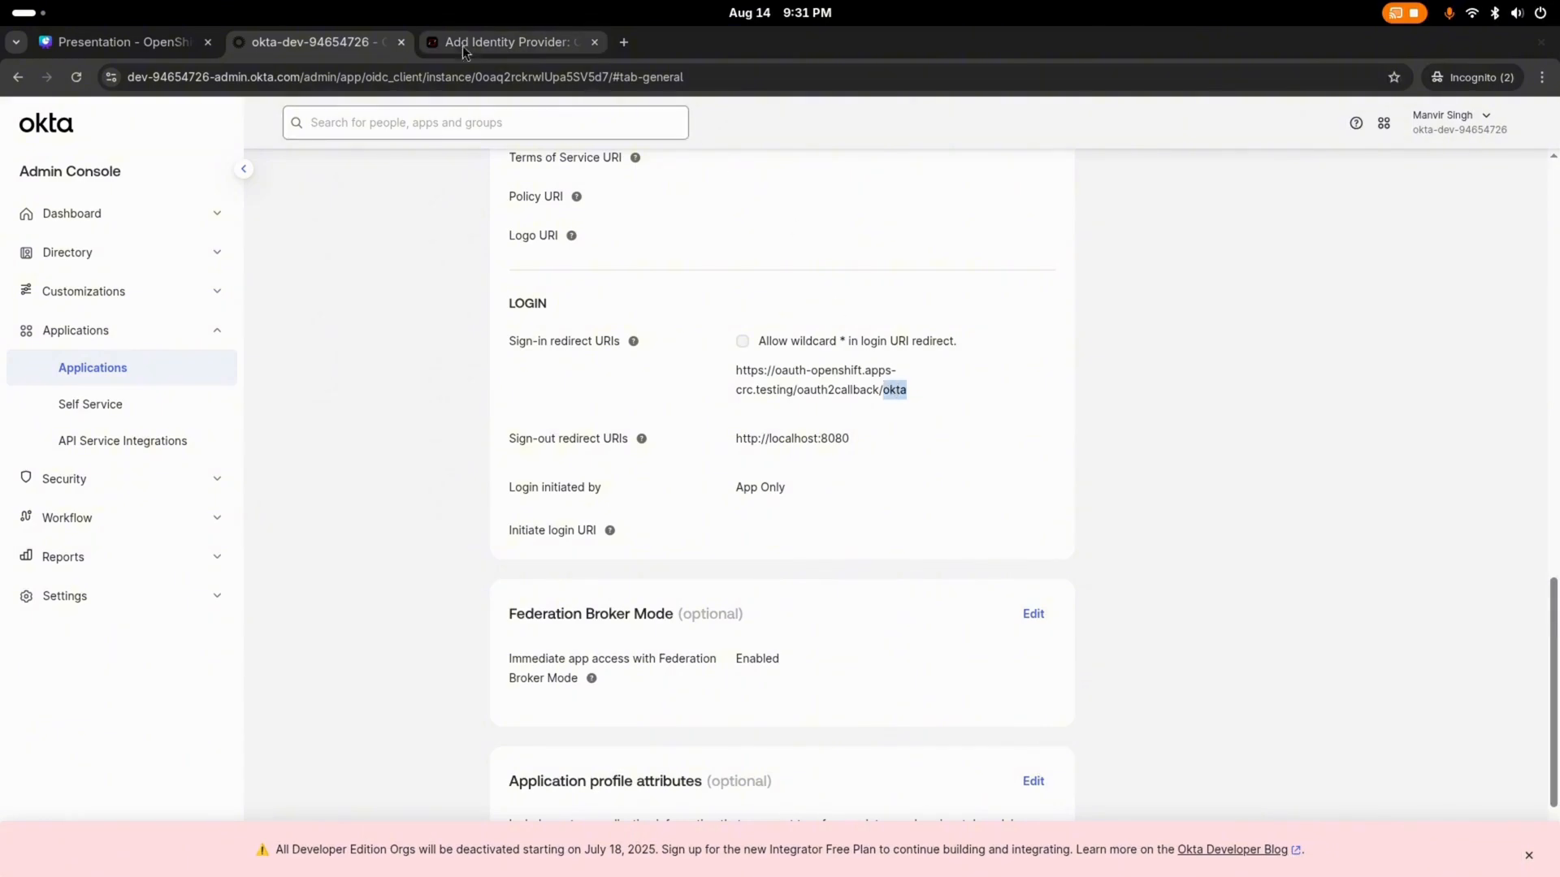
click(505, 42)
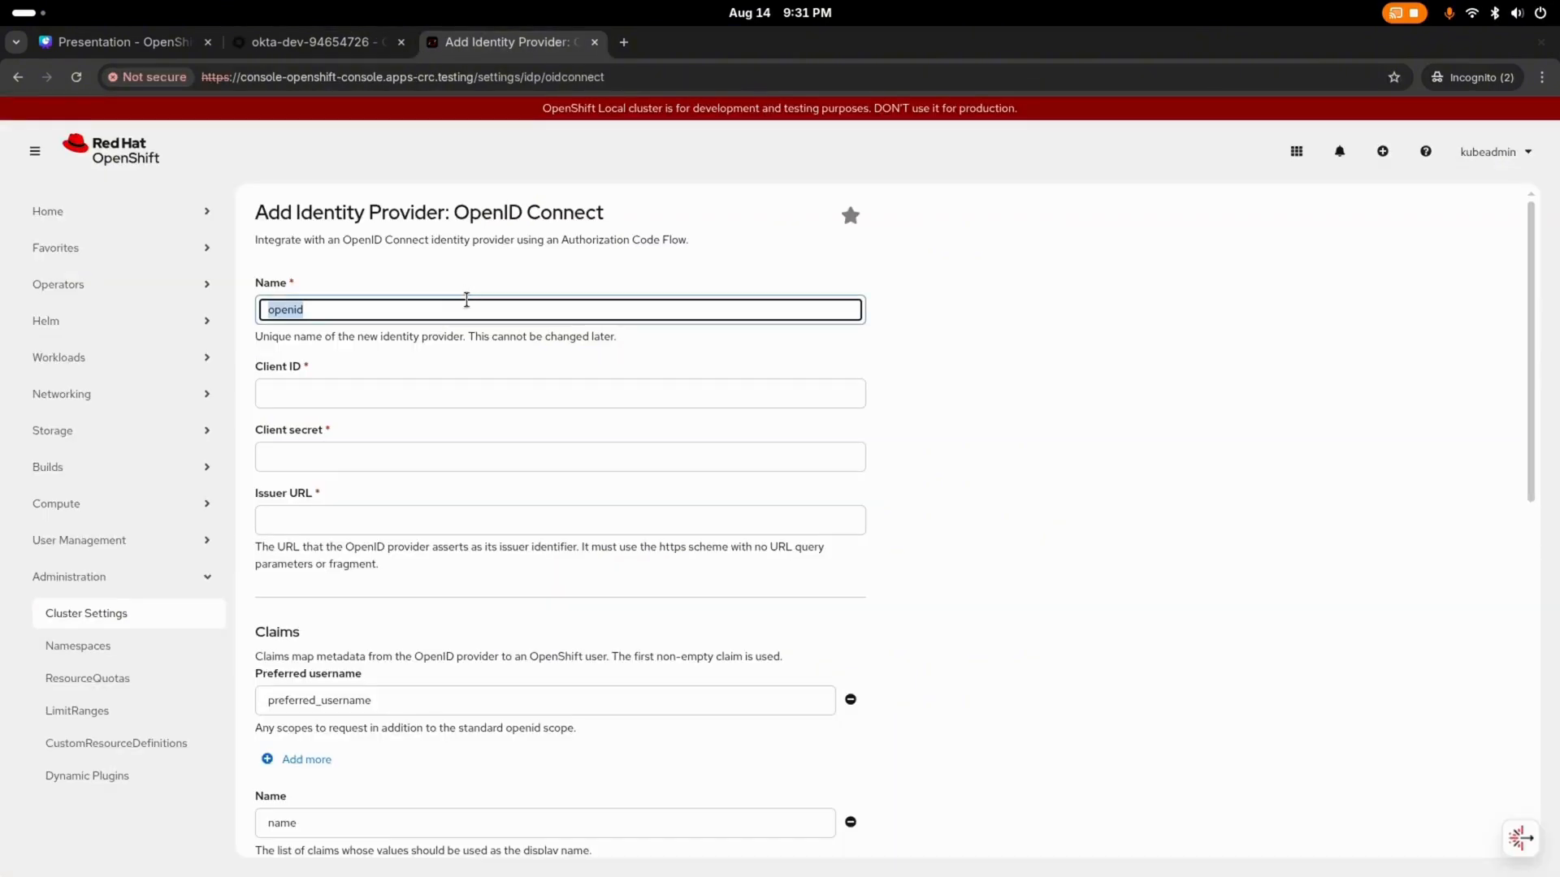
key(Left)
key(Right)
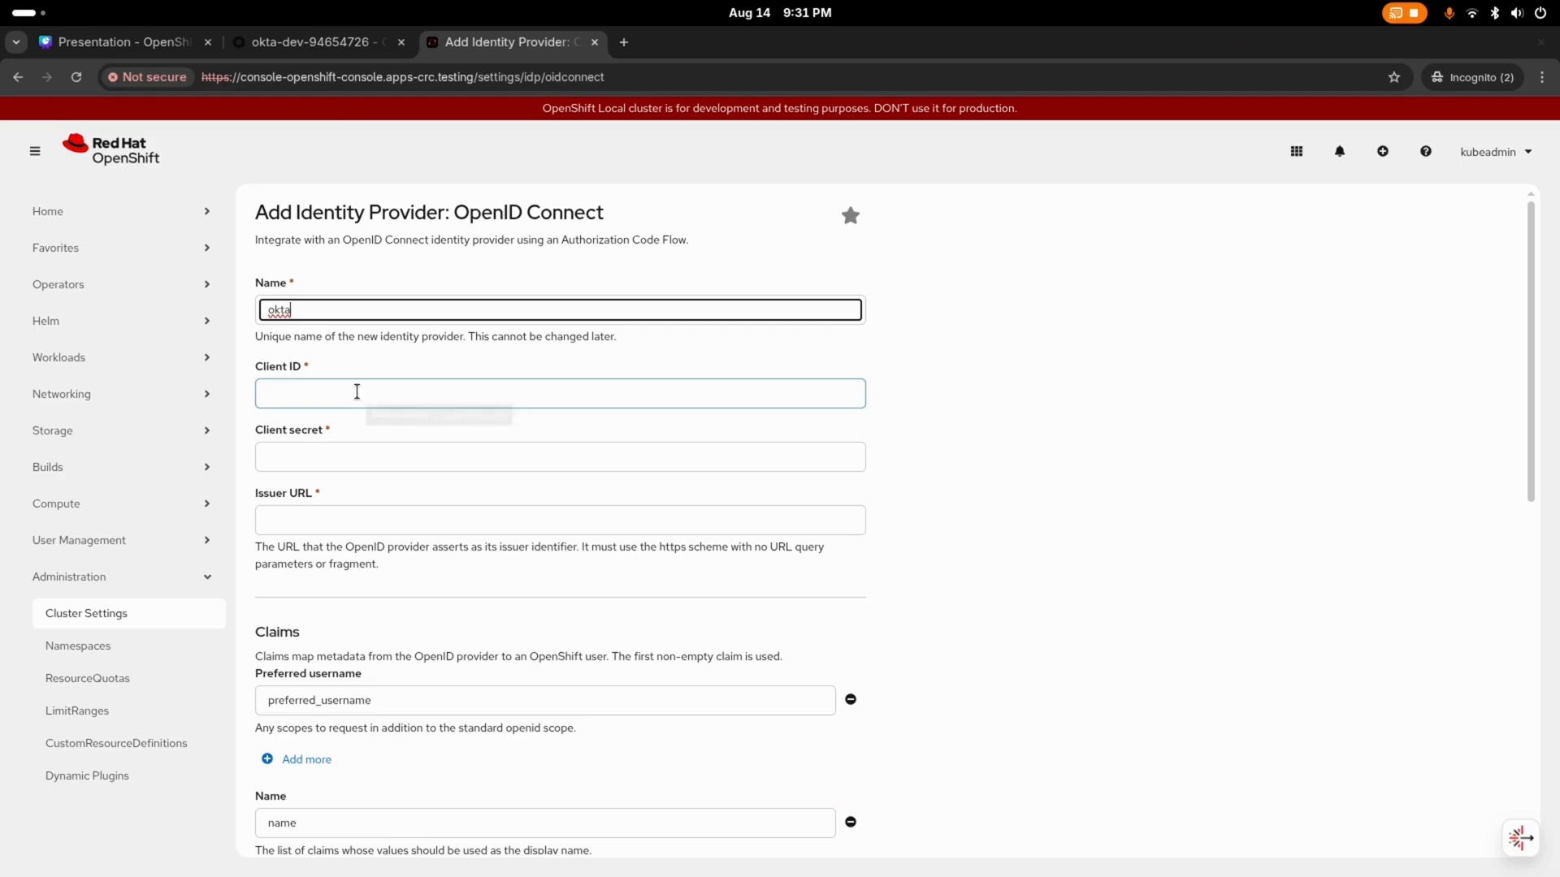
Step: Copy the ocp app's client ID from Okta into the identity provider's Client ID in OpenShift
click(333, 41)
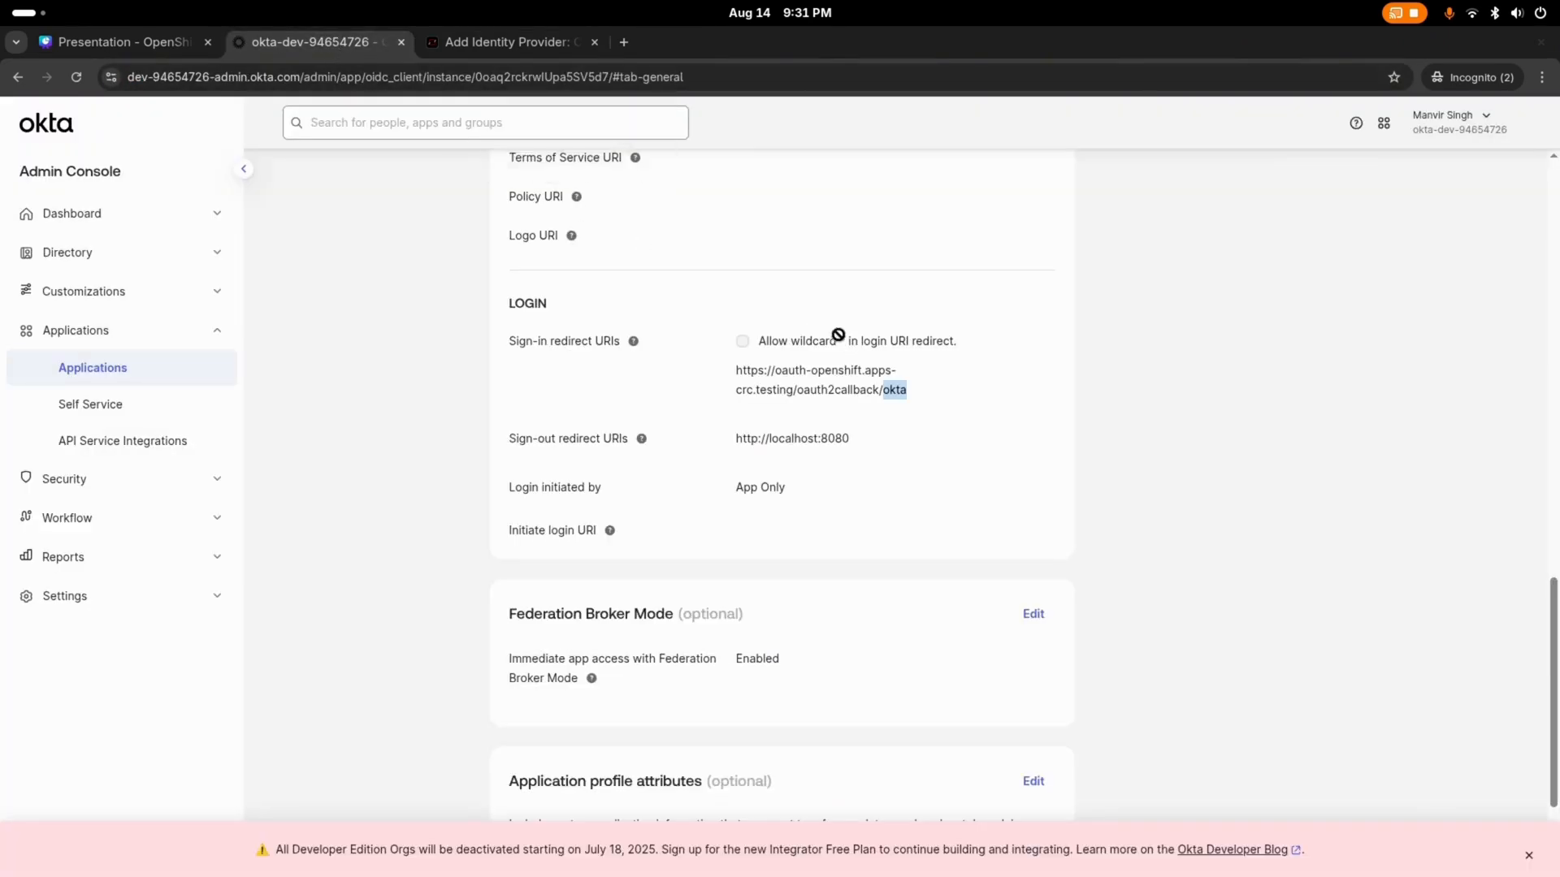
scroll(836, 338, down, 3)
scroll(849, 351, up, 15)
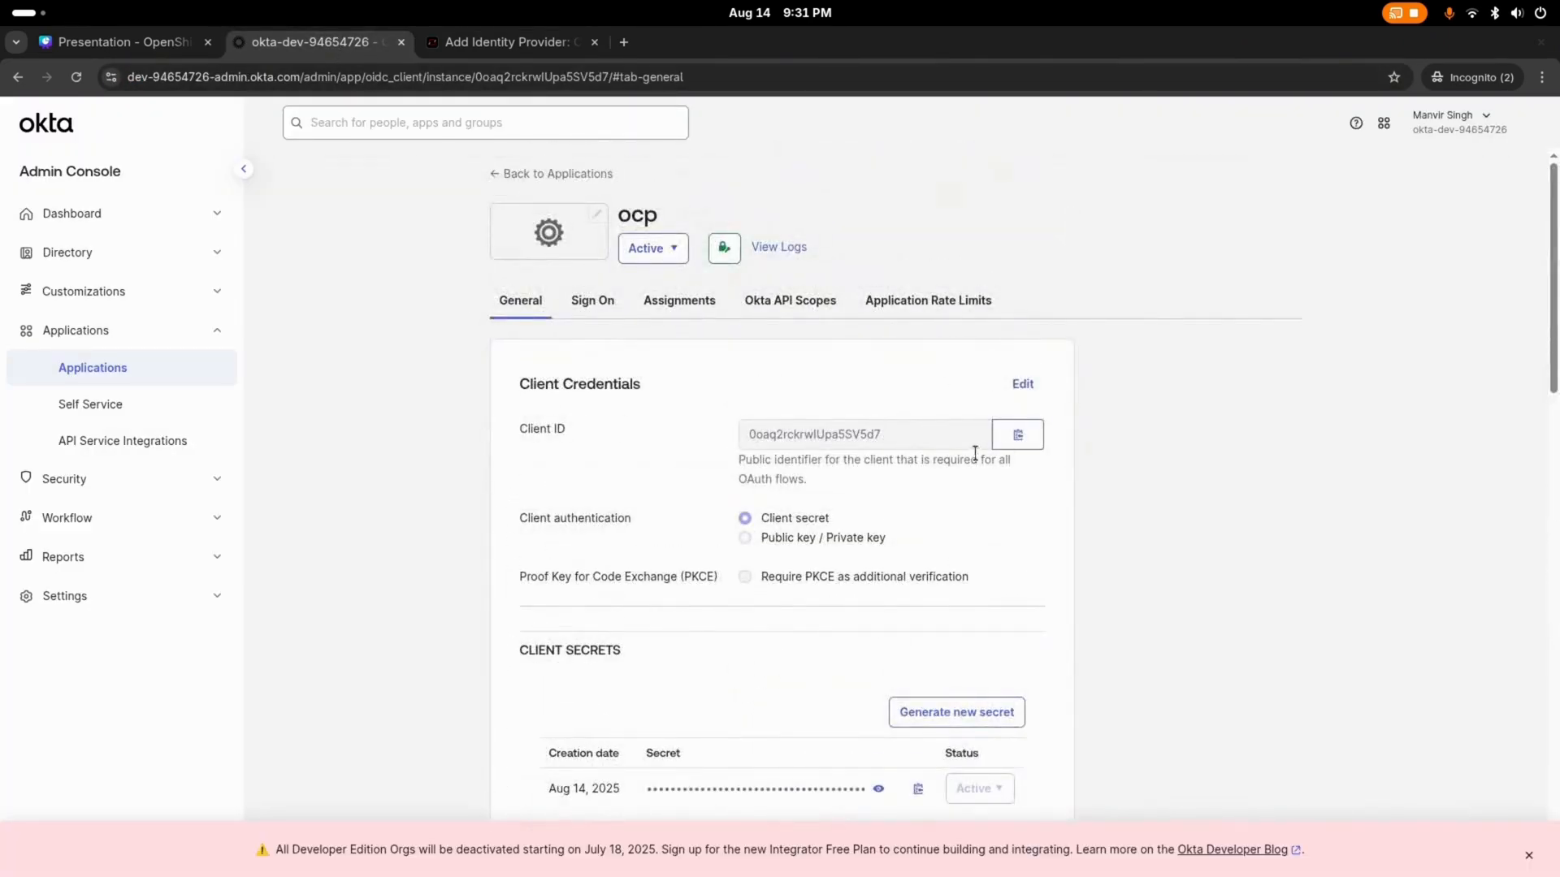
click(1025, 435)
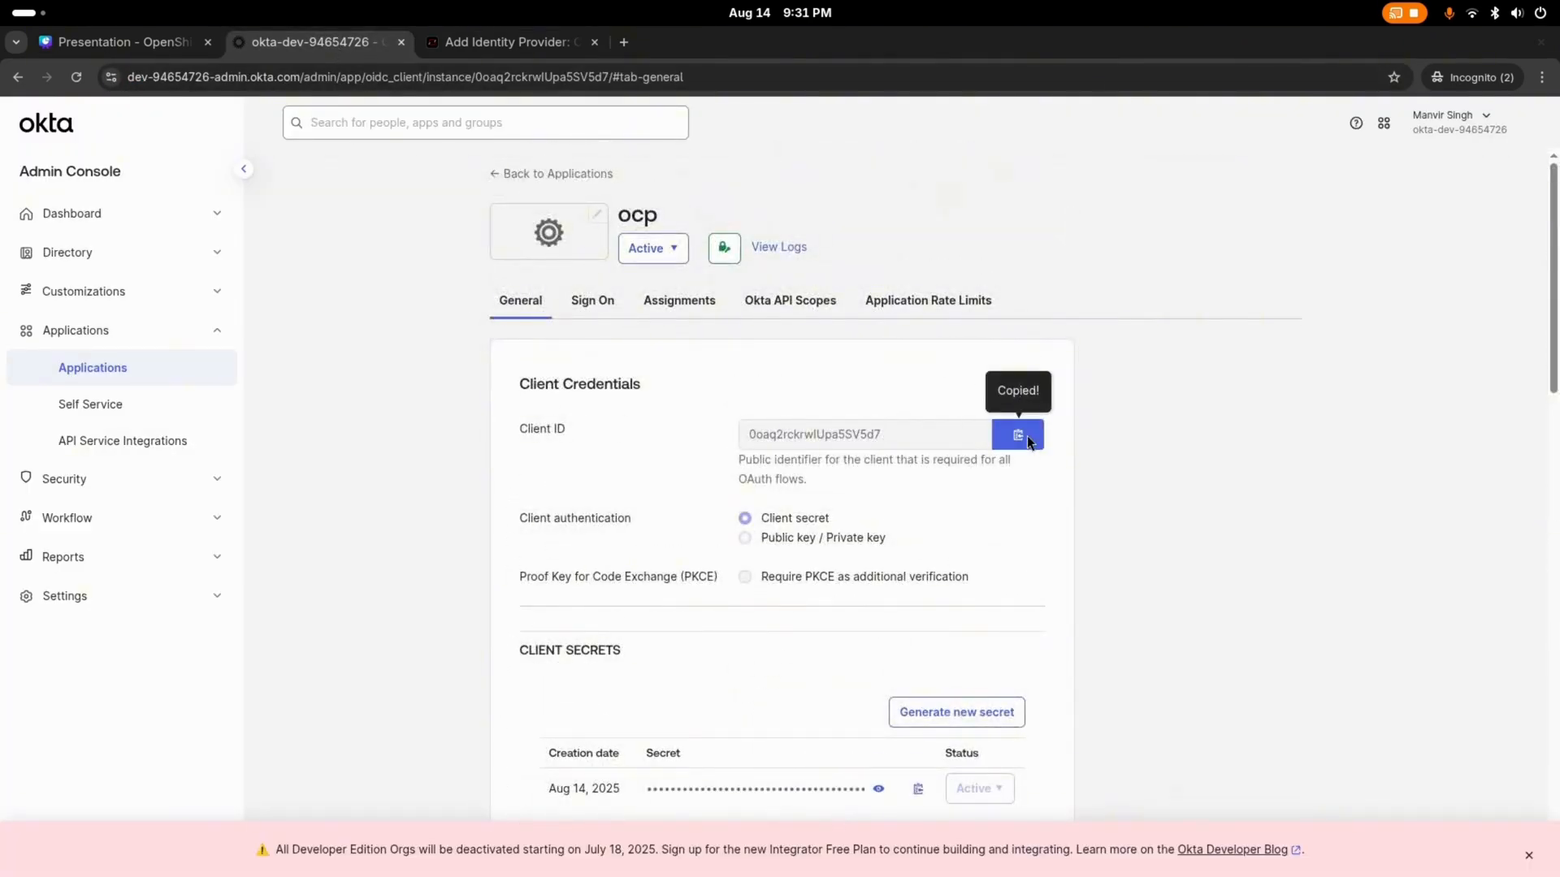
click(538, 42)
click(431, 392)
right_click(386, 397)
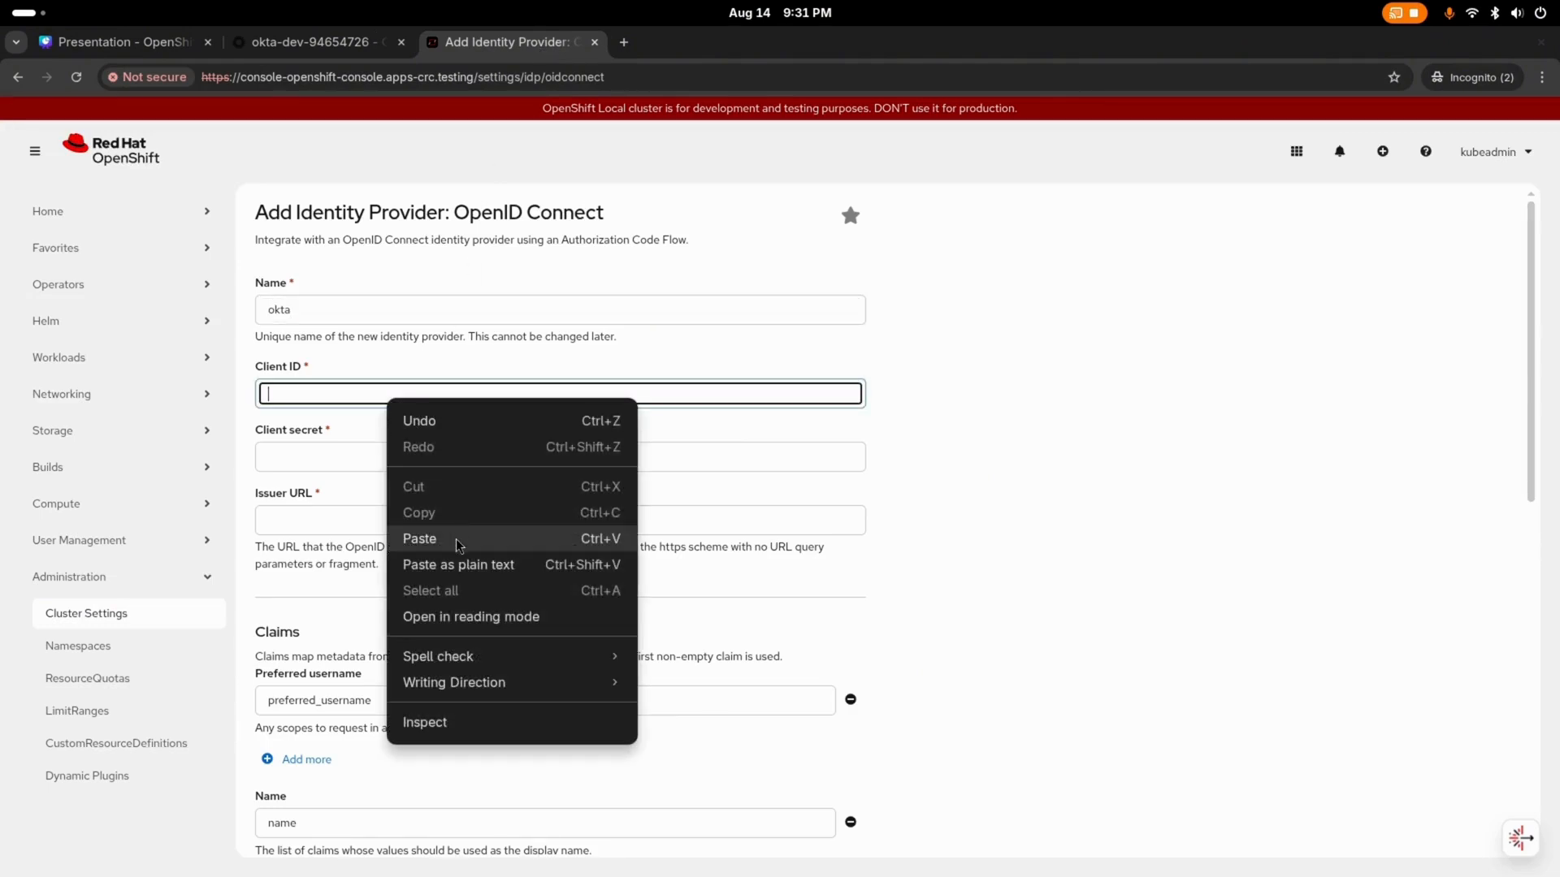
click(455, 538)
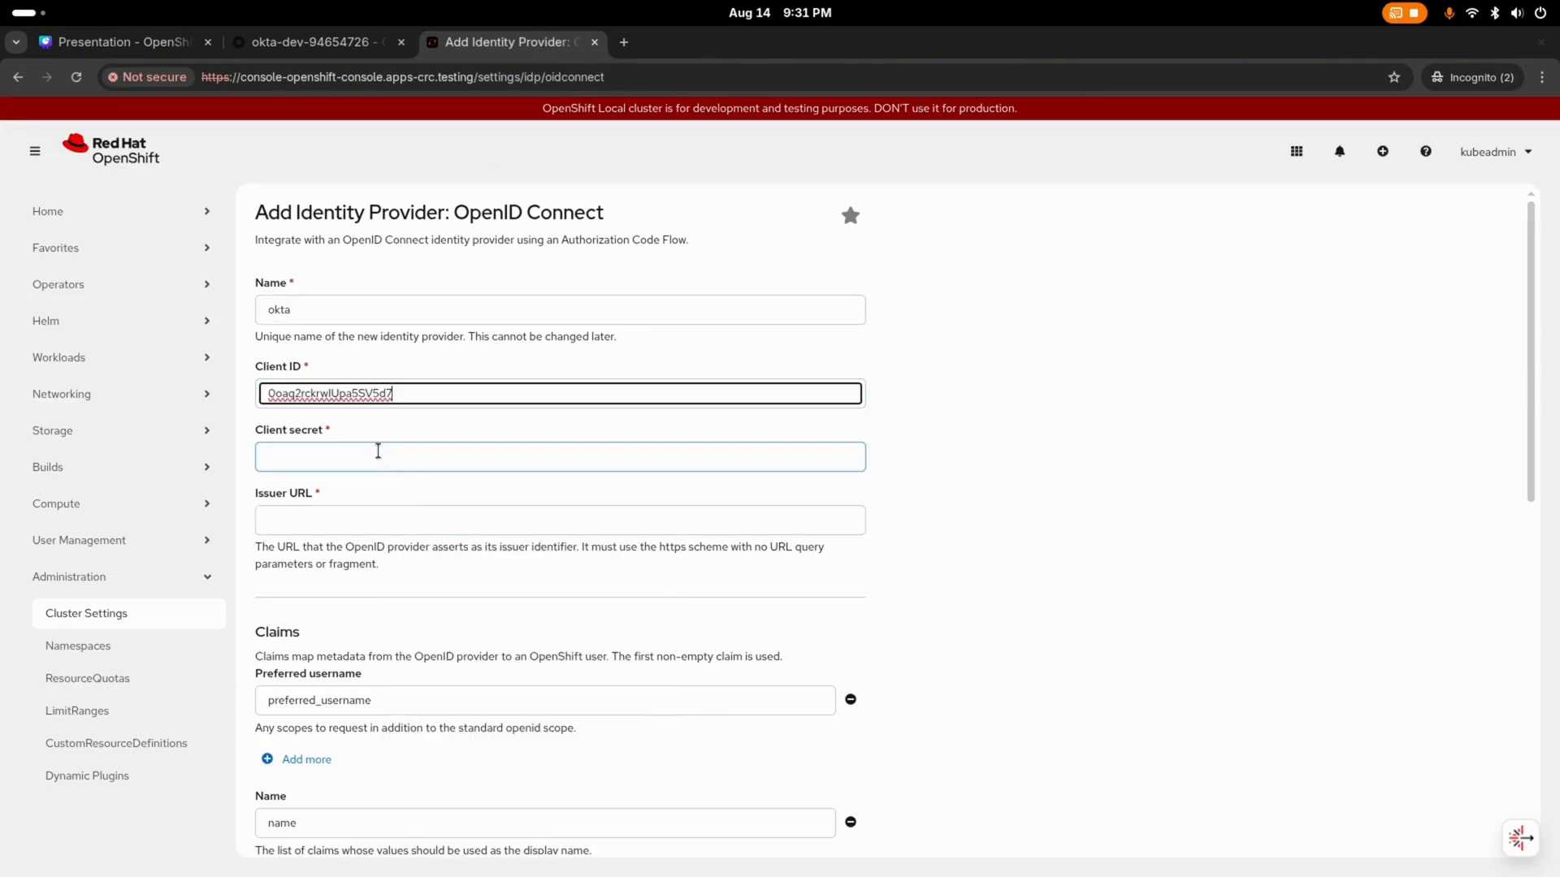
Step: Copy the ocp app's client secret from Okta into the identity provider's Client secret in OpenShift
click(351, 47)
scroll(850, 435, down, 5)
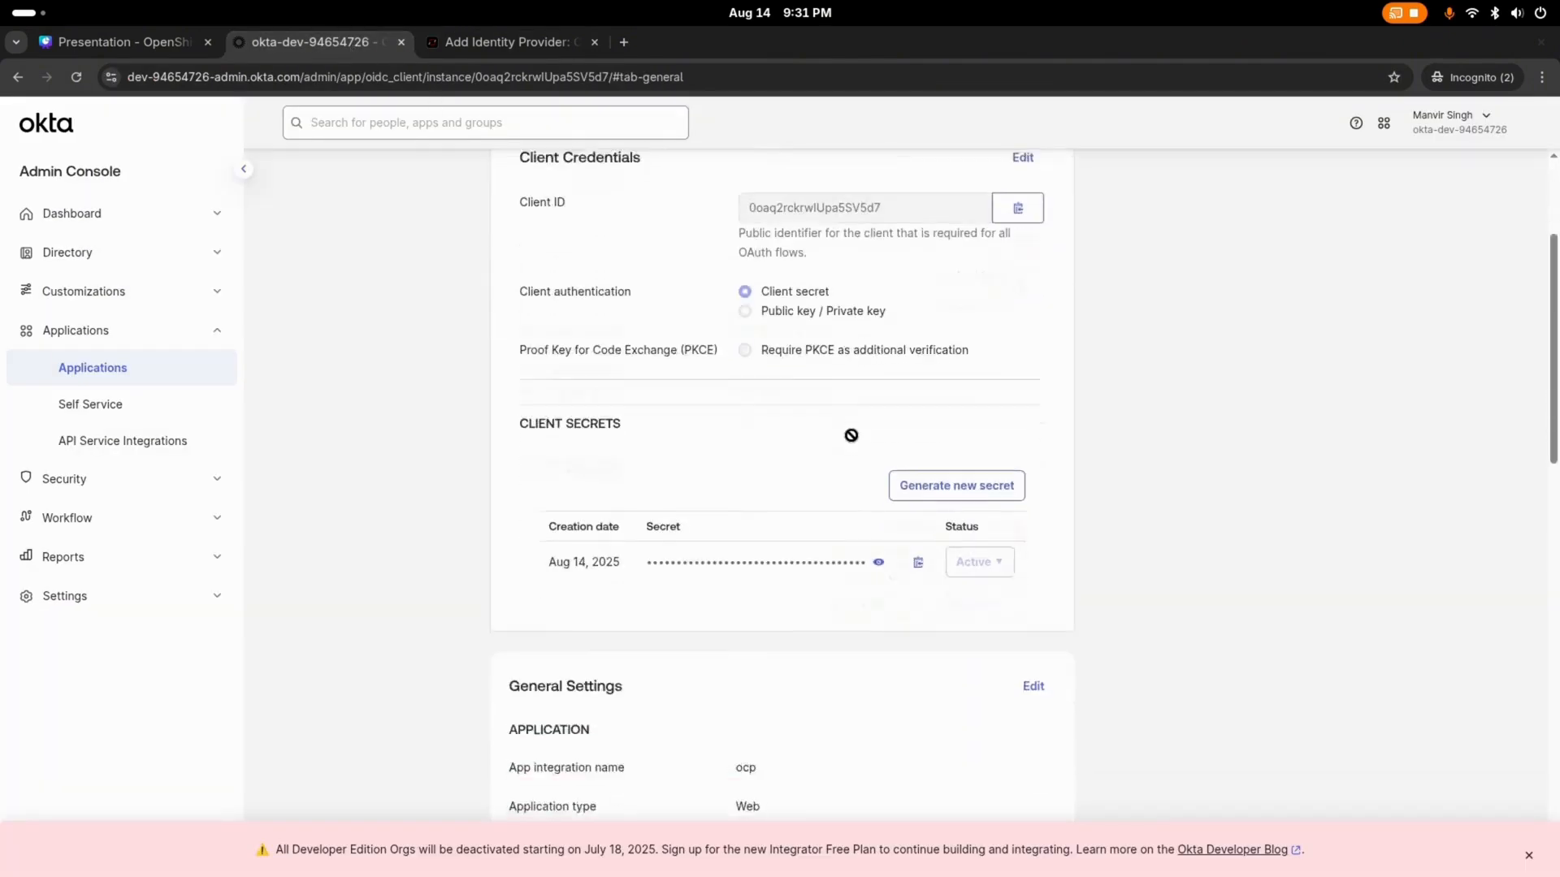
click(919, 352)
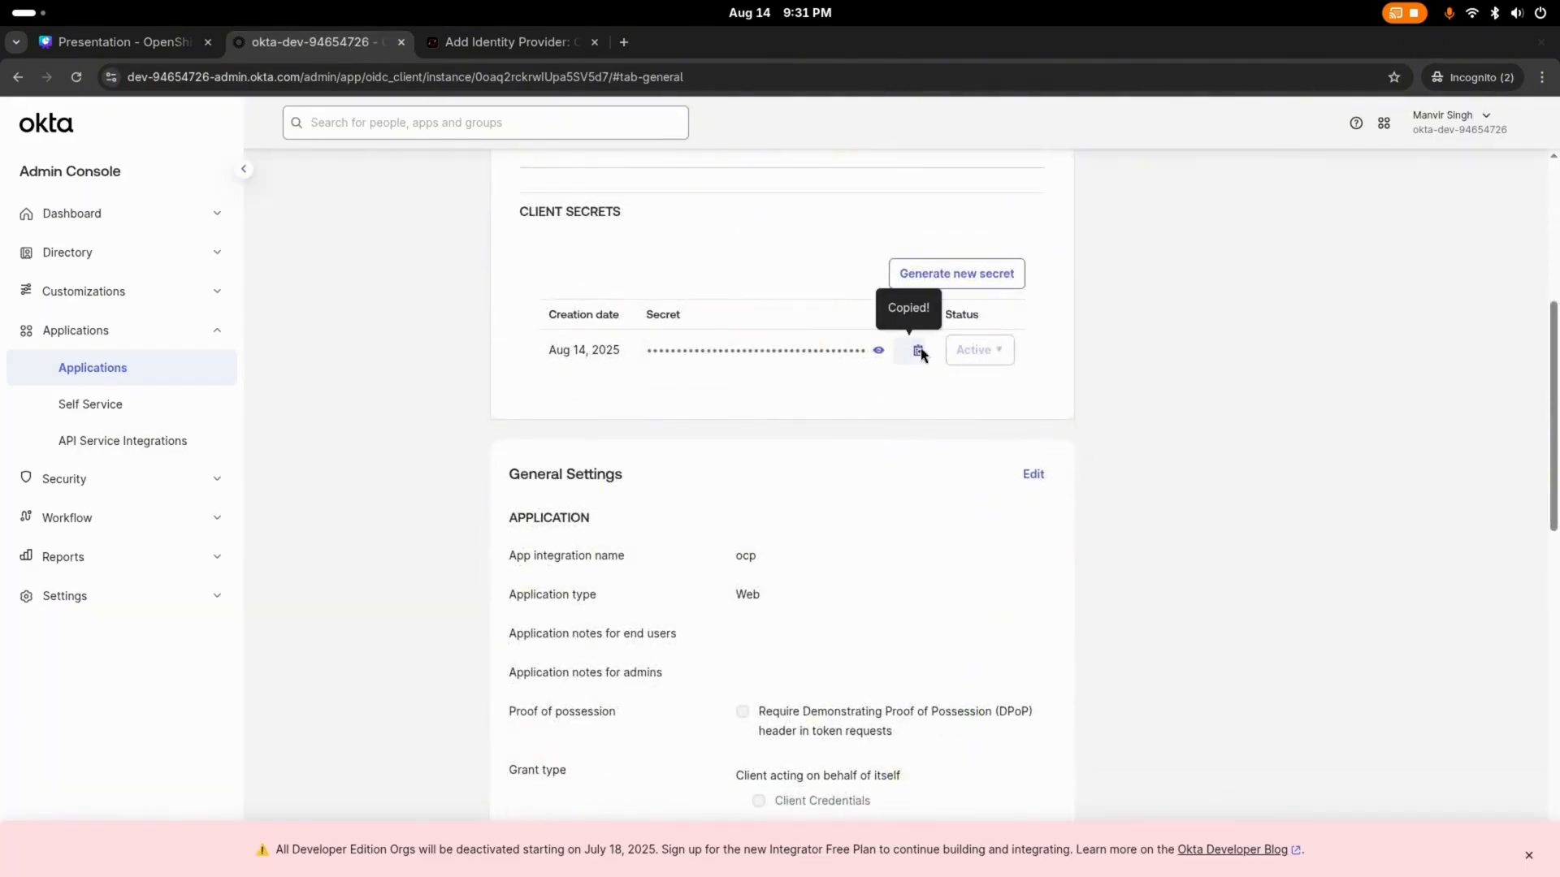
click(508, 45)
click(299, 453)
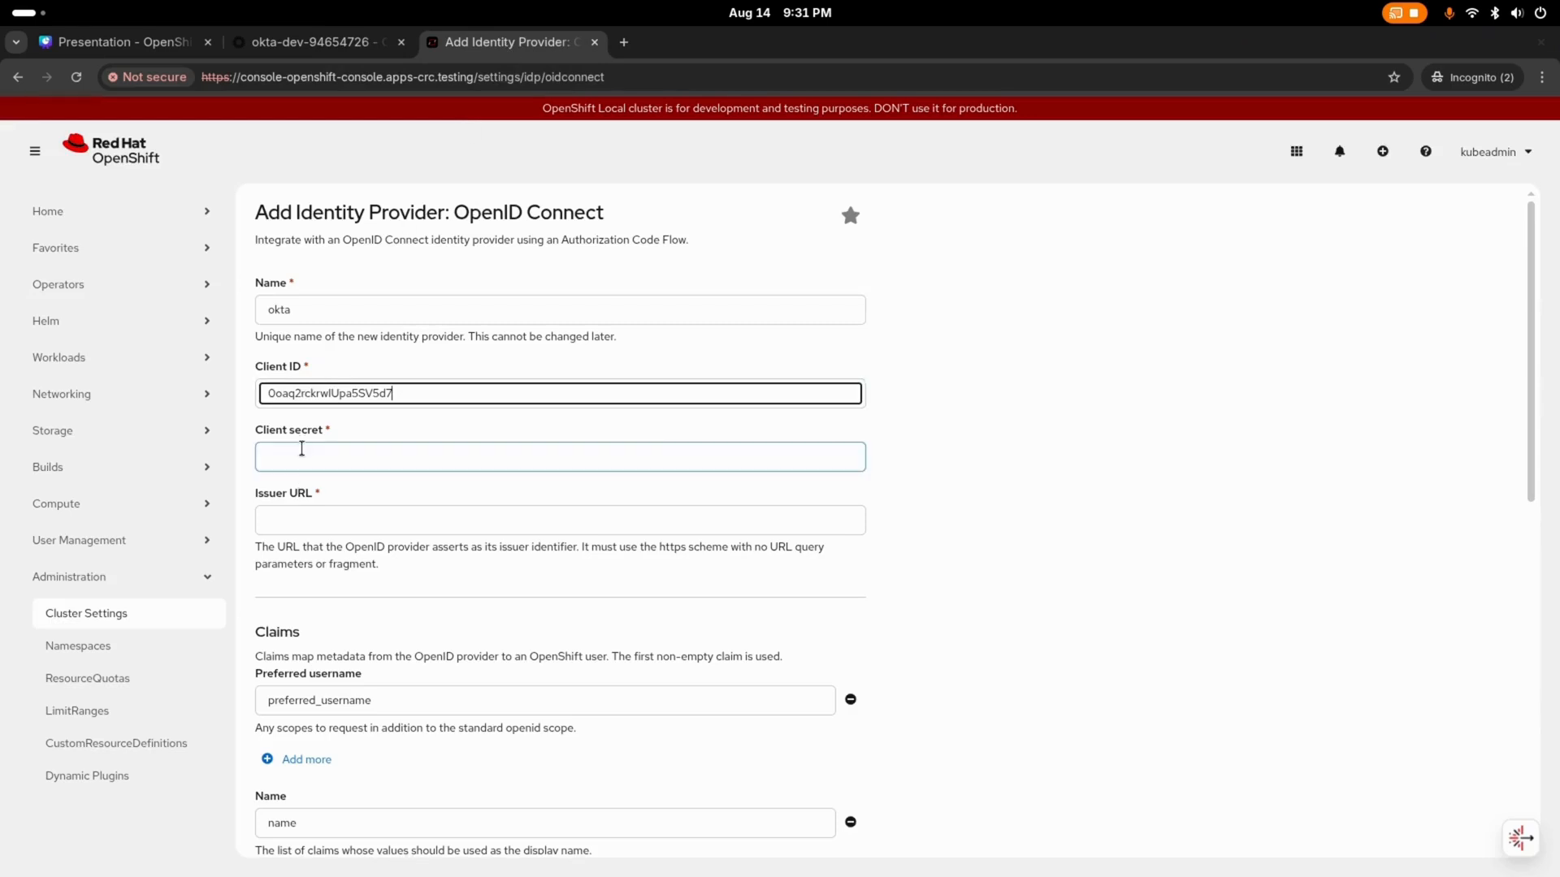
right_click(297, 451)
click(362, 593)
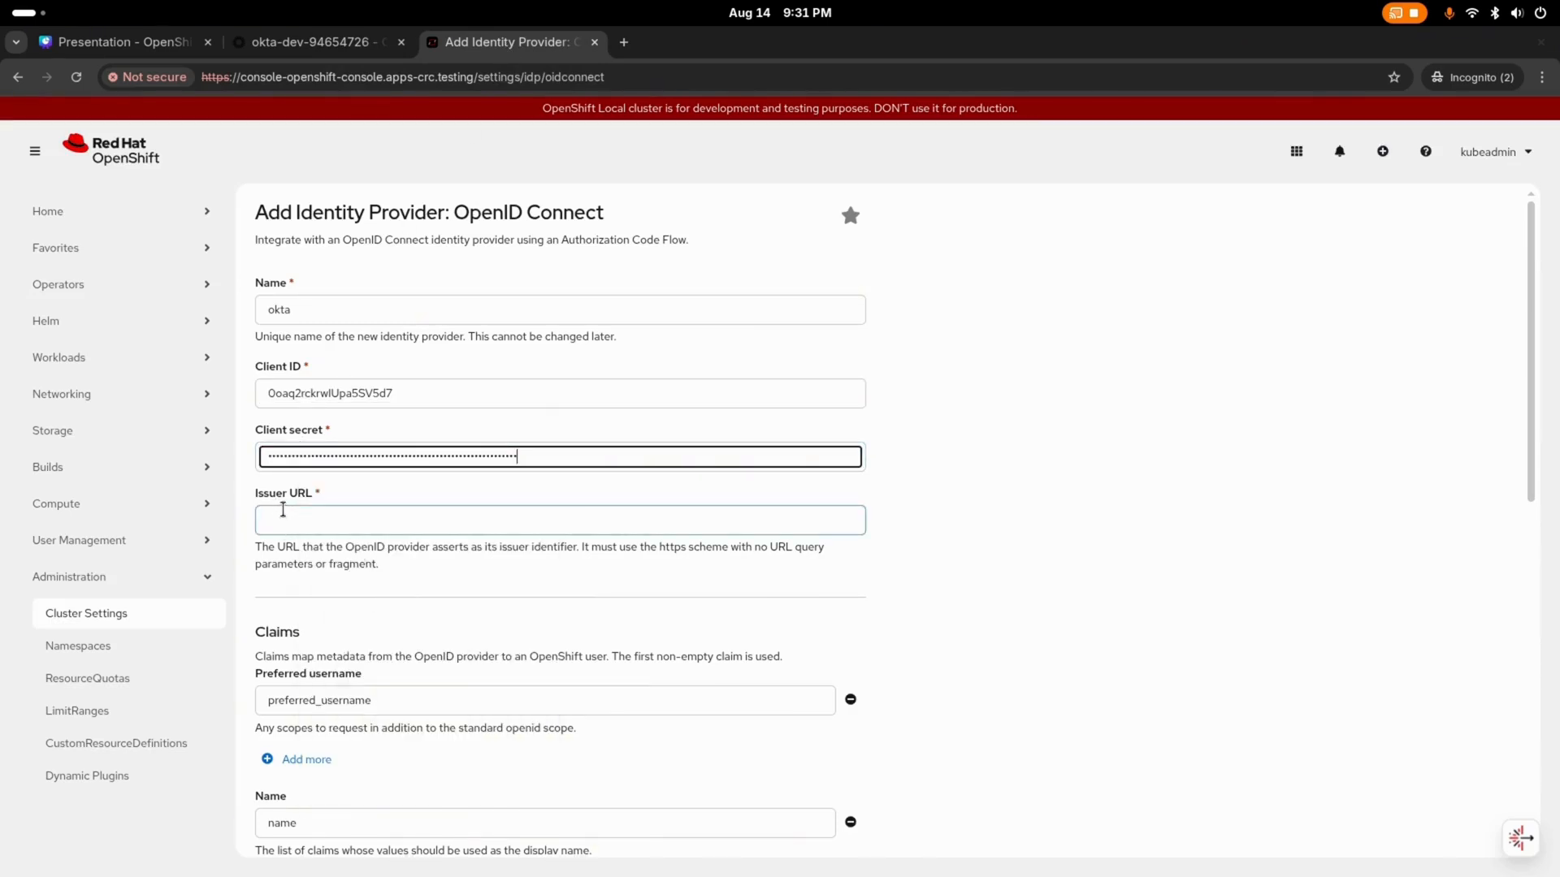
Step: Set the Issuer URL to the Okta admin site's base URL without its trailing slash, and add the identity provider
click(352, 41)
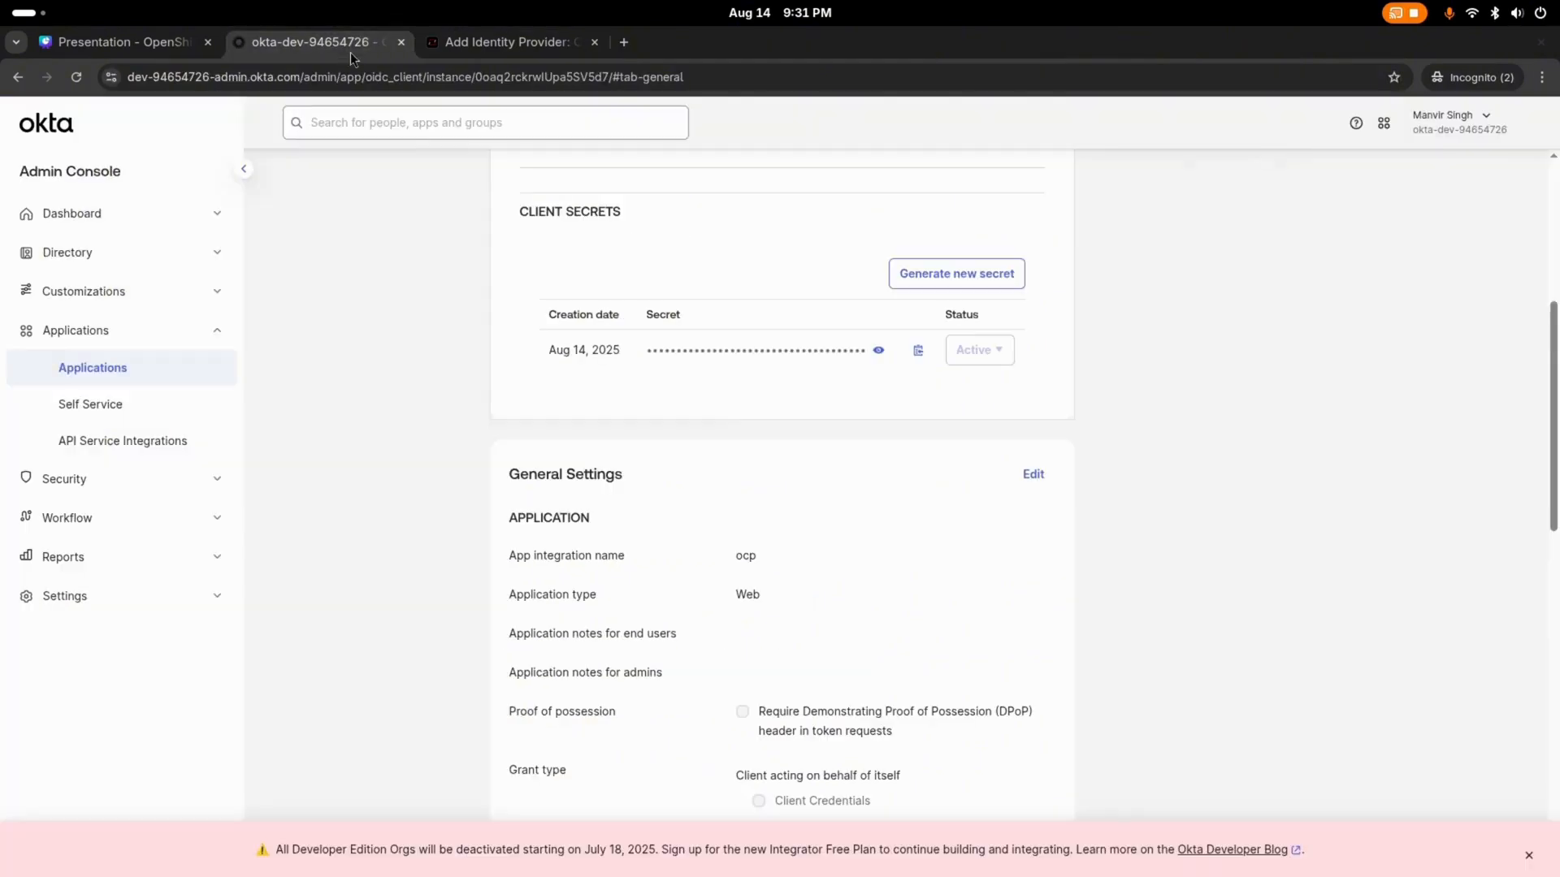
drag(128, 77, 302, 104)
right_click(262, 77)
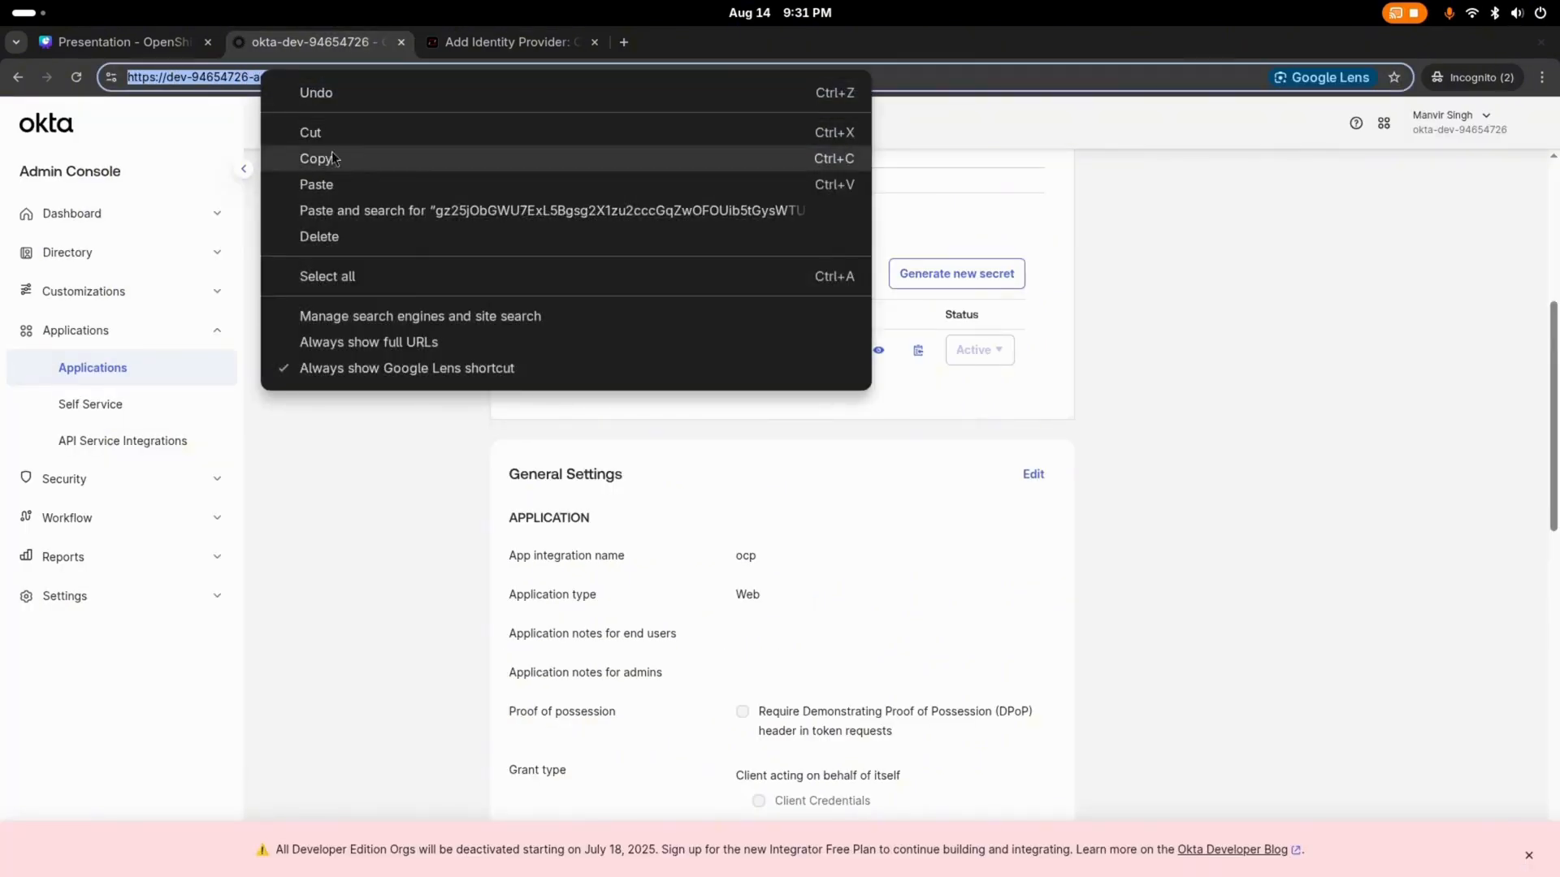
click(329, 159)
click(452, 47)
click(341, 521)
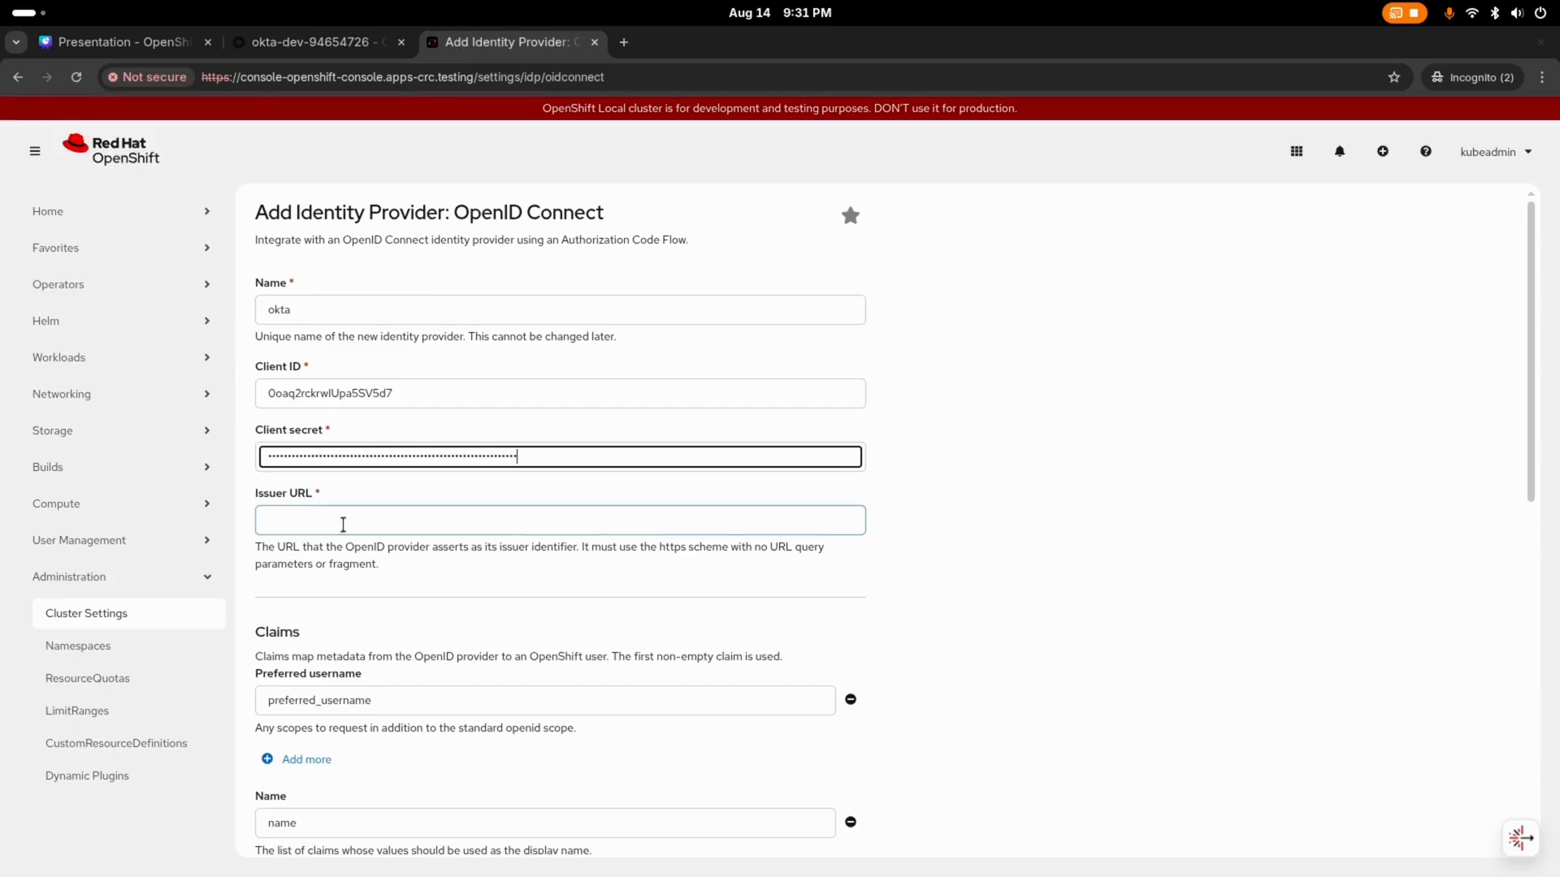
right_click(339, 523)
click(409, 662)
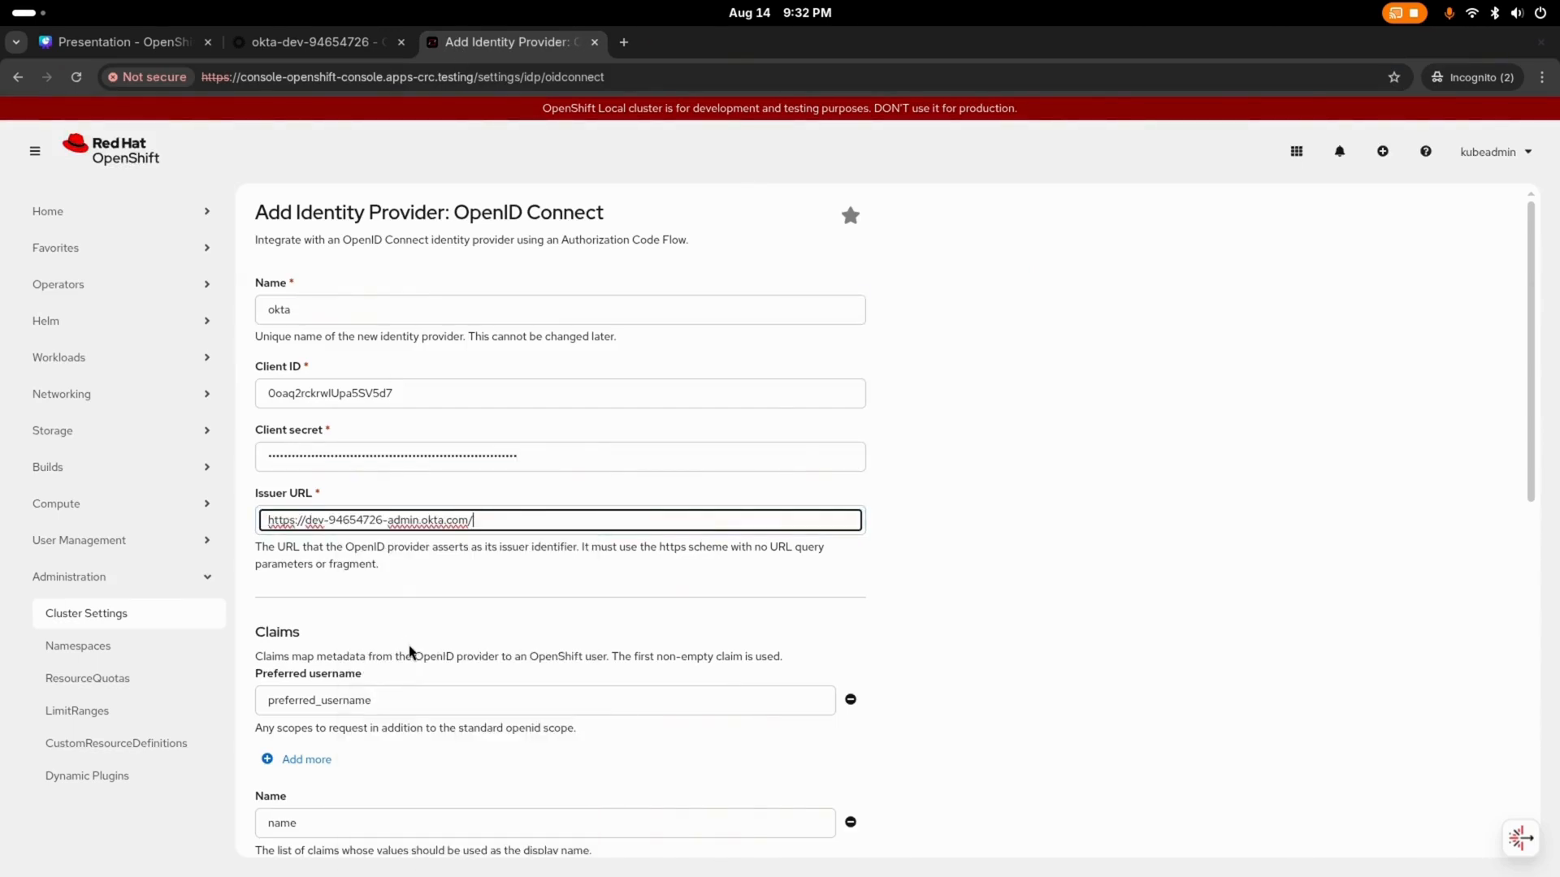
key(BackSpace)
scroll(409, 652, down, 9)
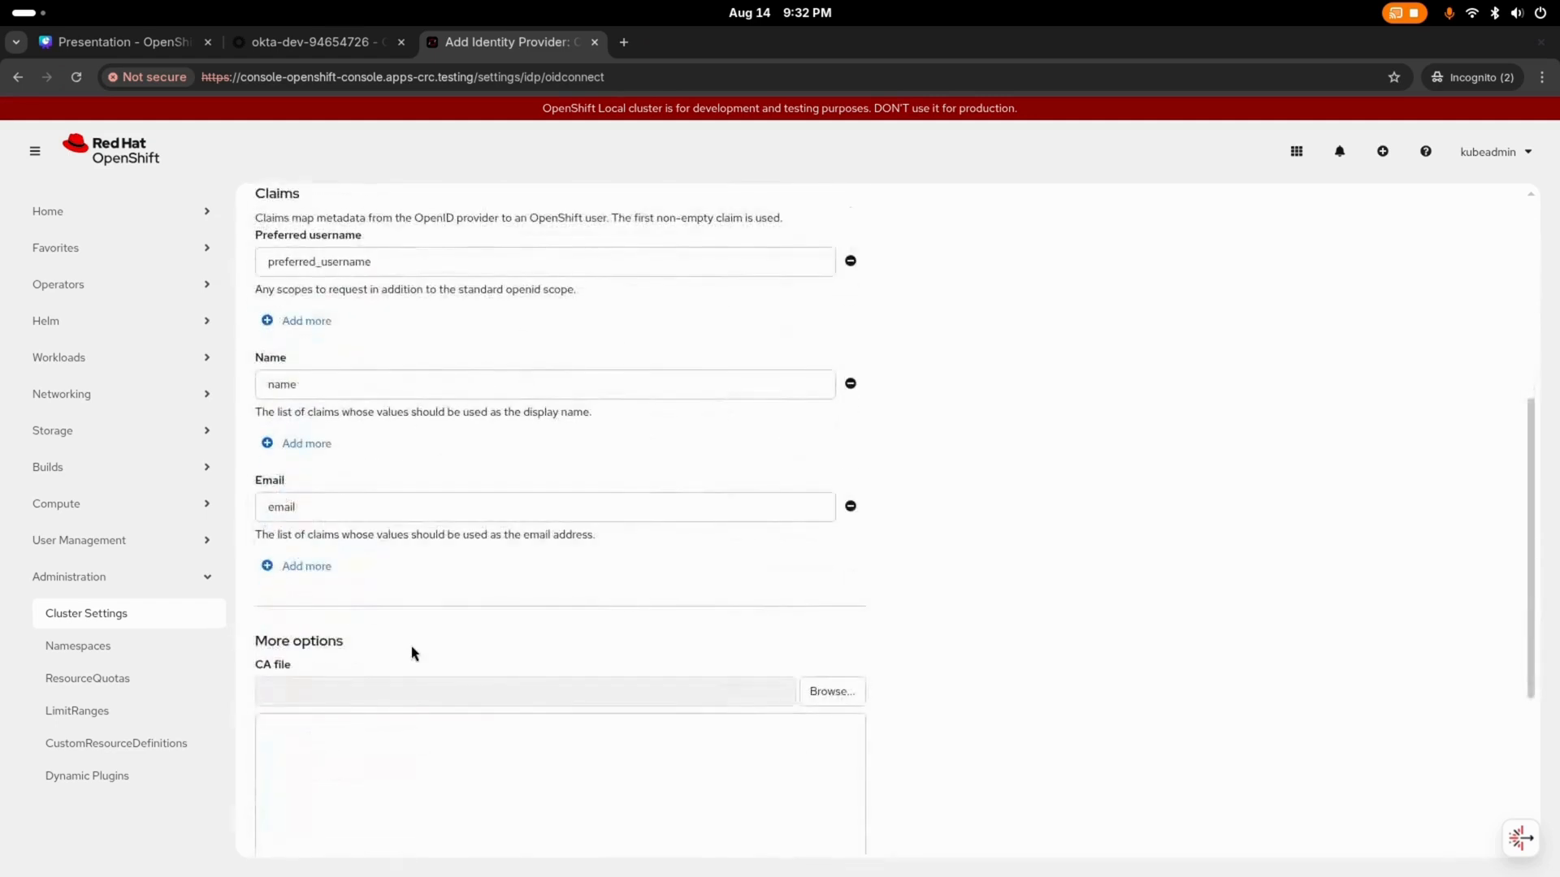
click(284, 826)
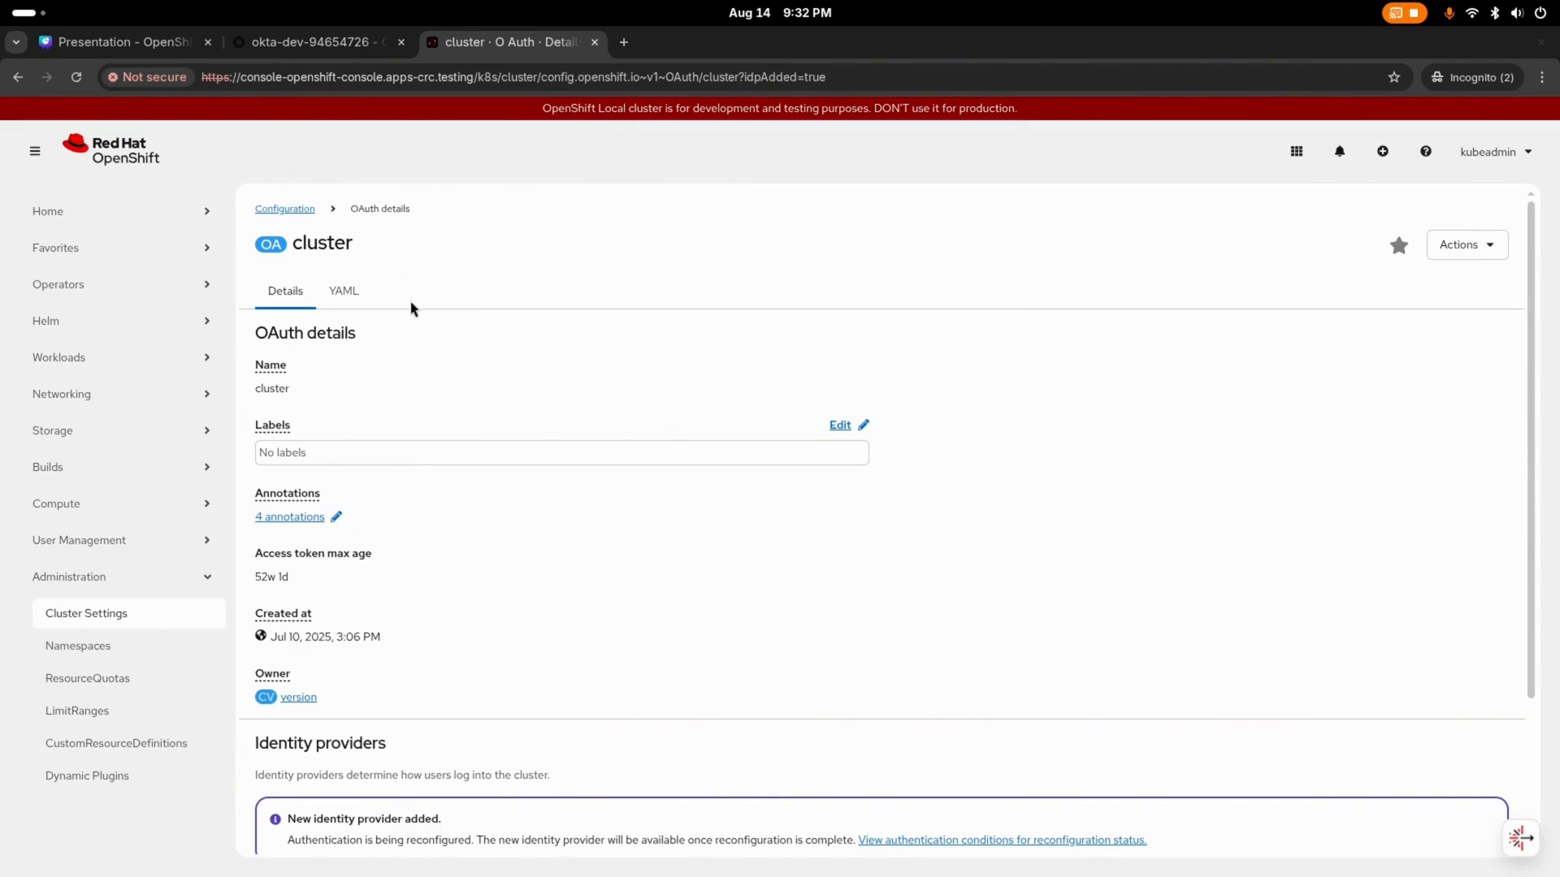
Step: Switch to the terminal and run oc project openshift-authentication
key(super)
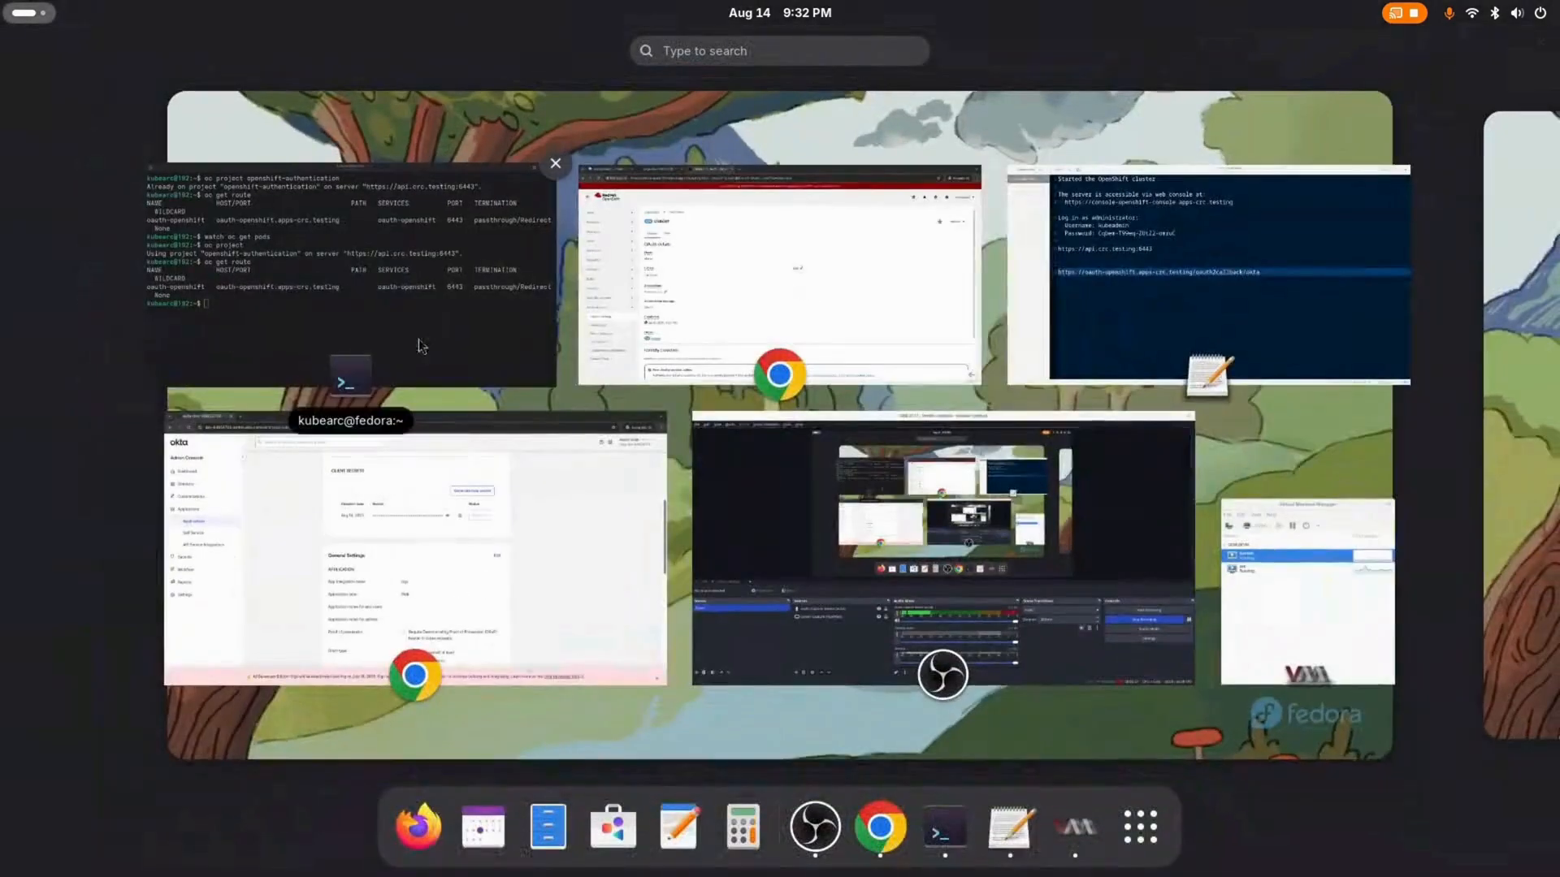
click(412, 311)
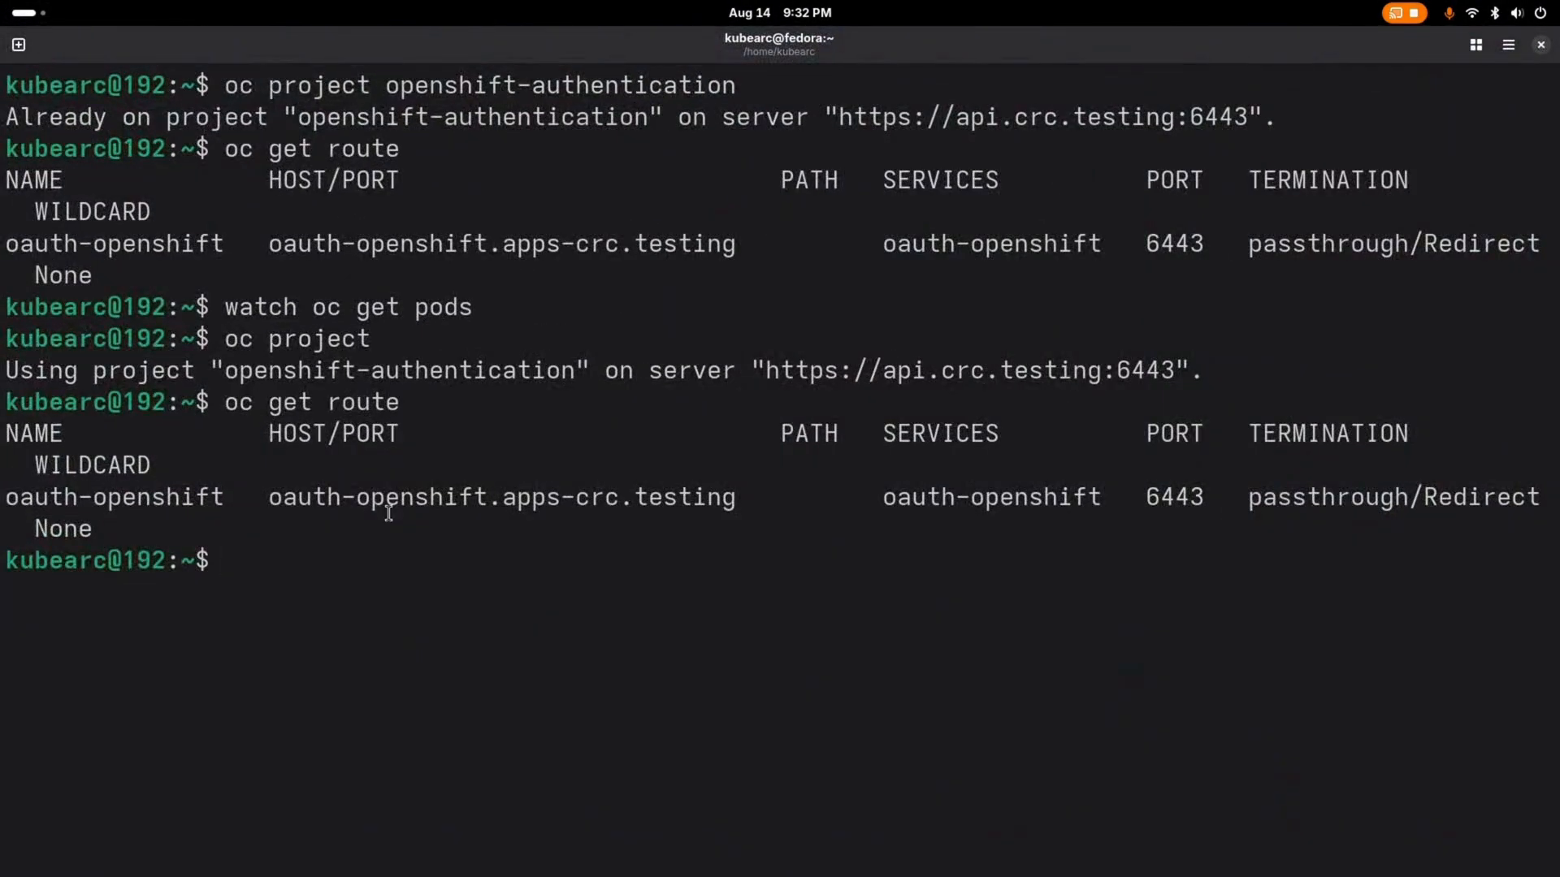
text(oc projecxt)
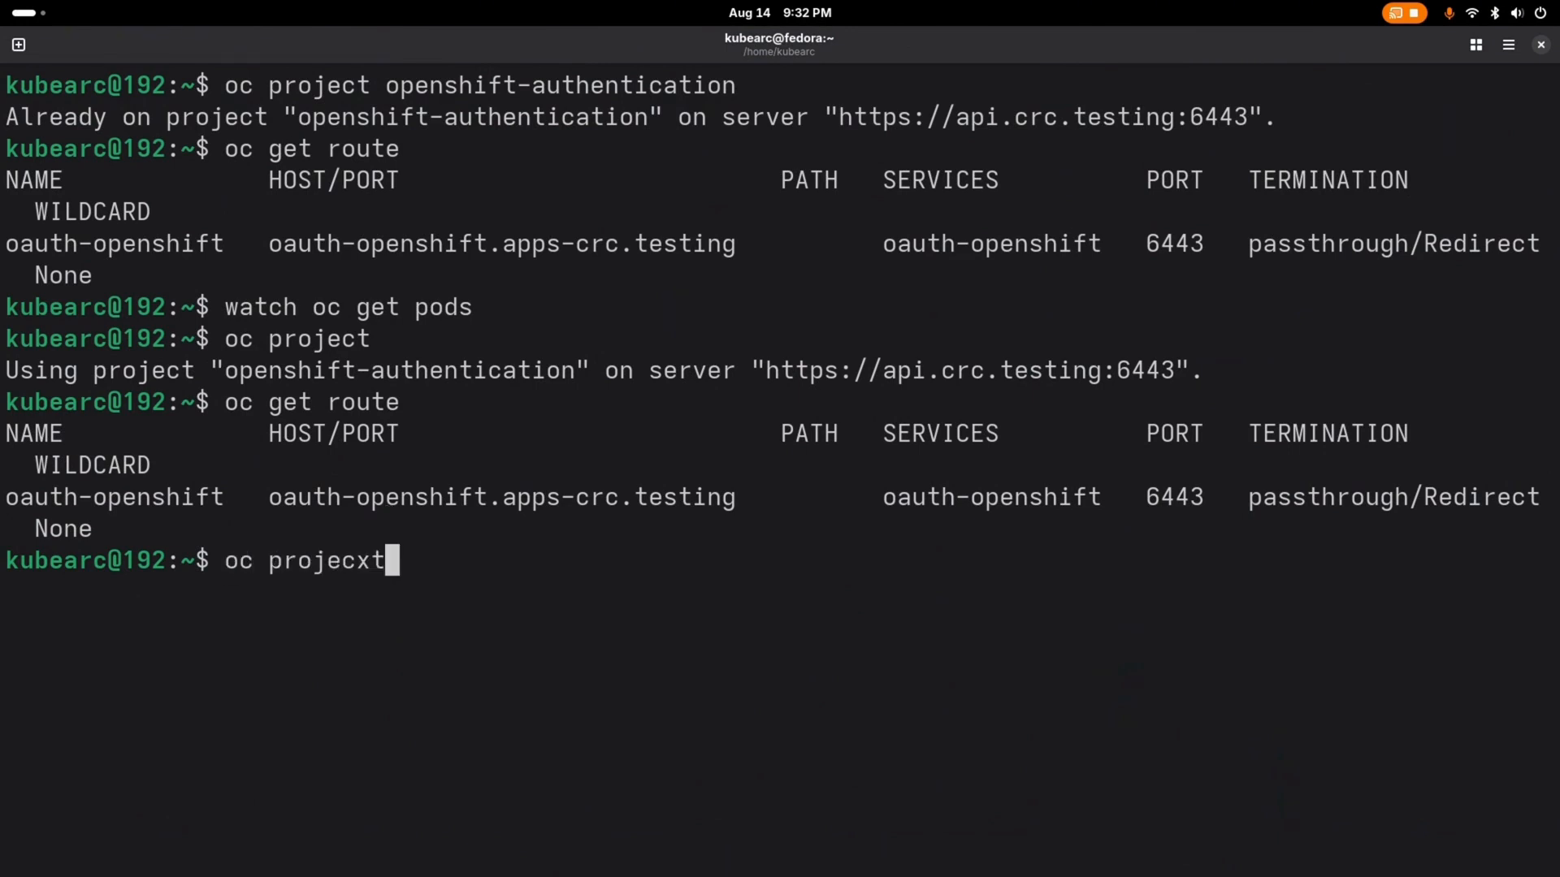
key(BackSpace)
key(BackSpace)
key(BackSpace)
text(t openshift)
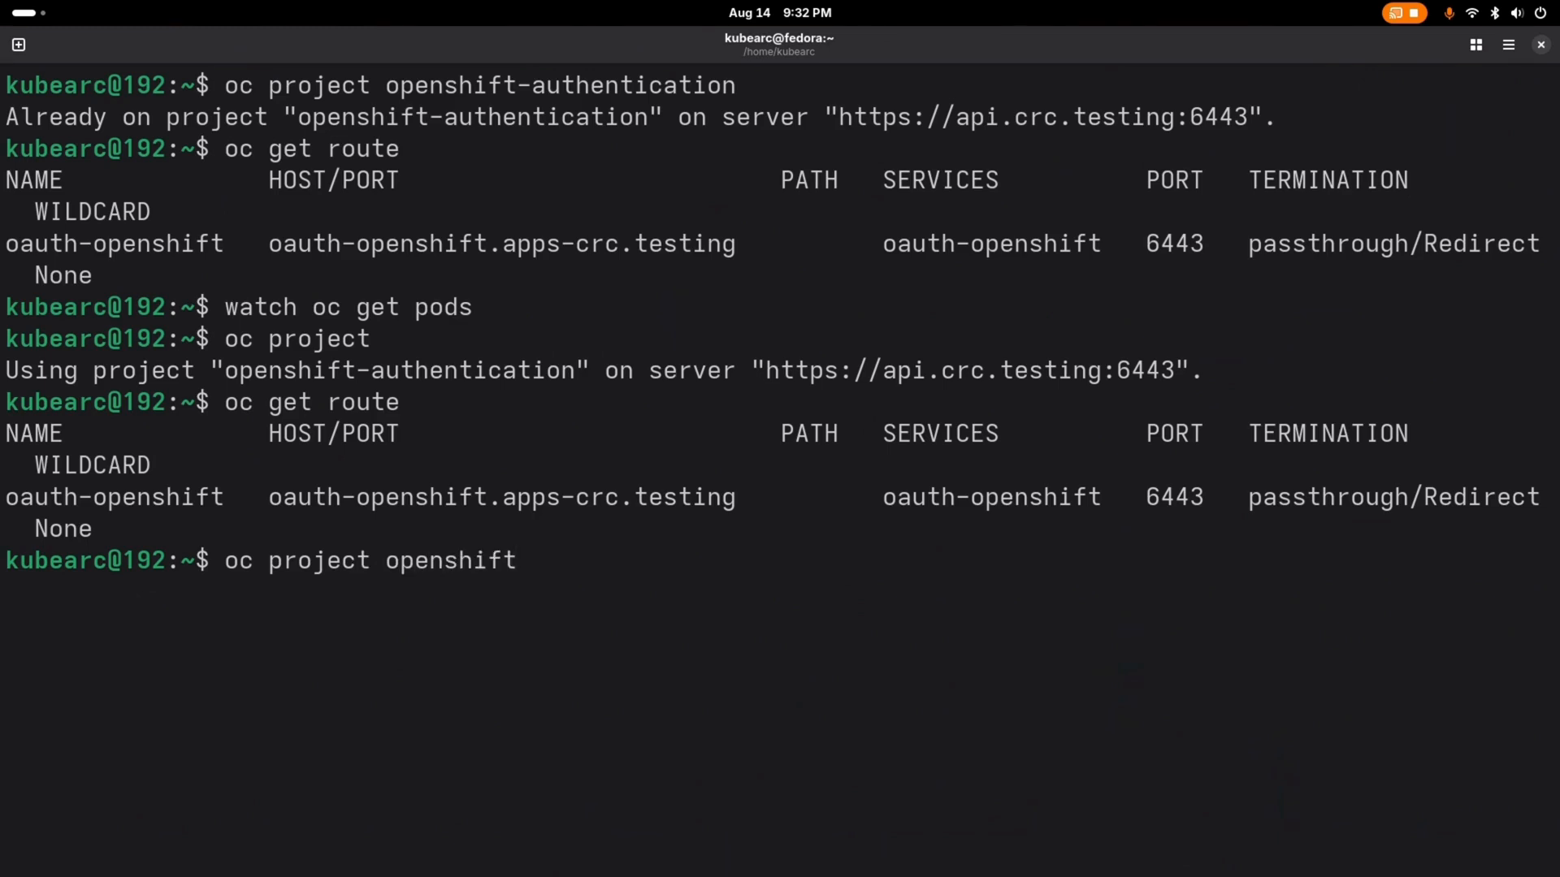
text(-othe)
key(BackSpace)
key(BackSpace)
key(BackSpace)
key(BackSpace)
text(ao)
key(BackSpace)
text(u)
key(Tab)
key(Return)
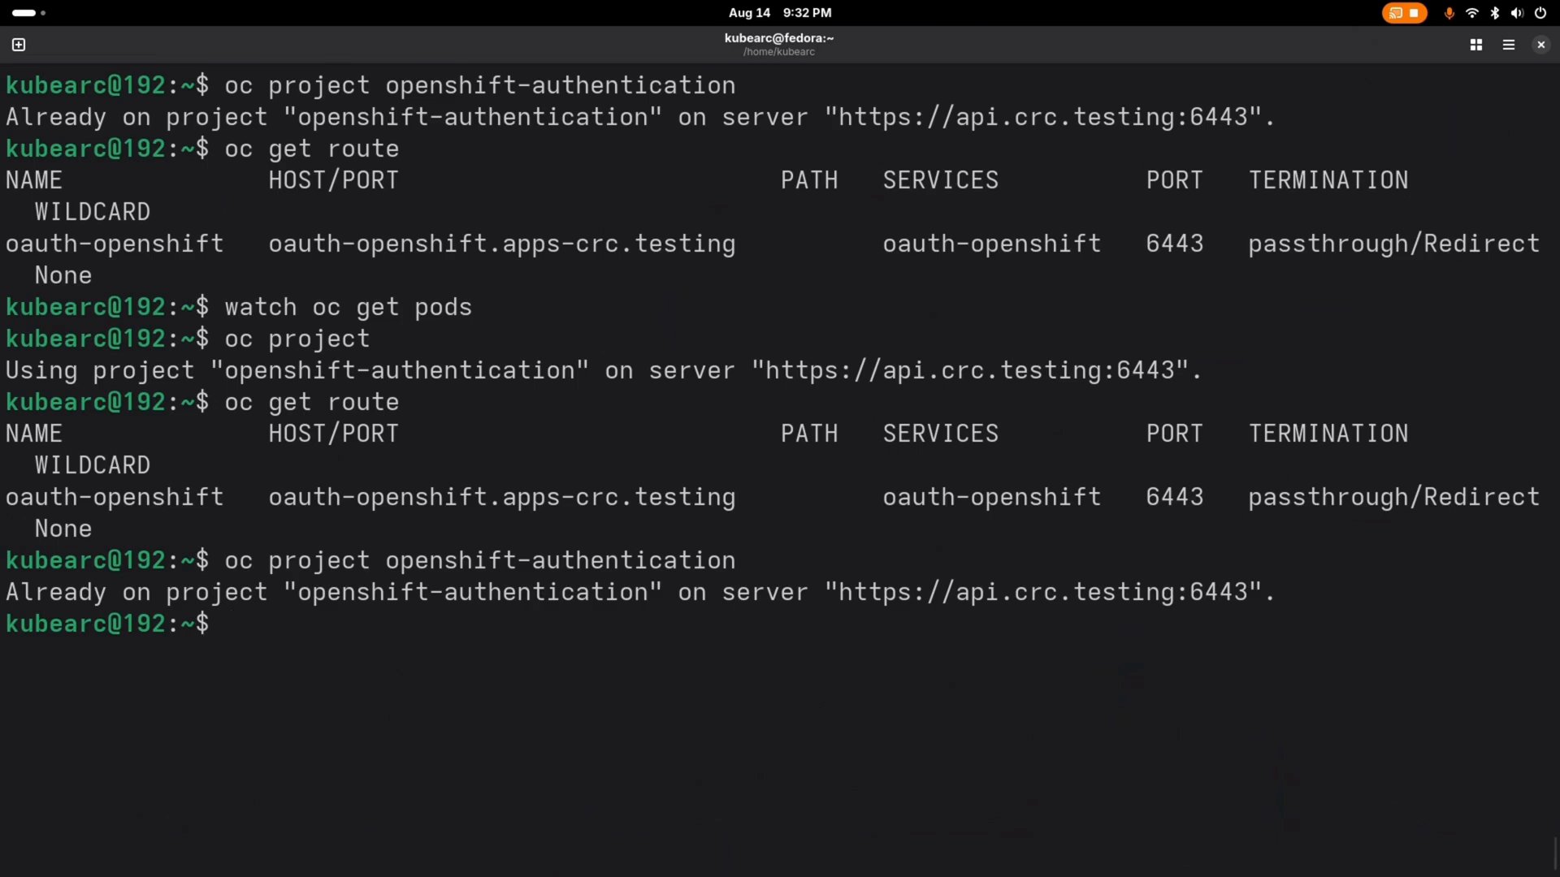
Step: Run oc get pod to list the pods in the openshift-authentication project
text(oc get pod)
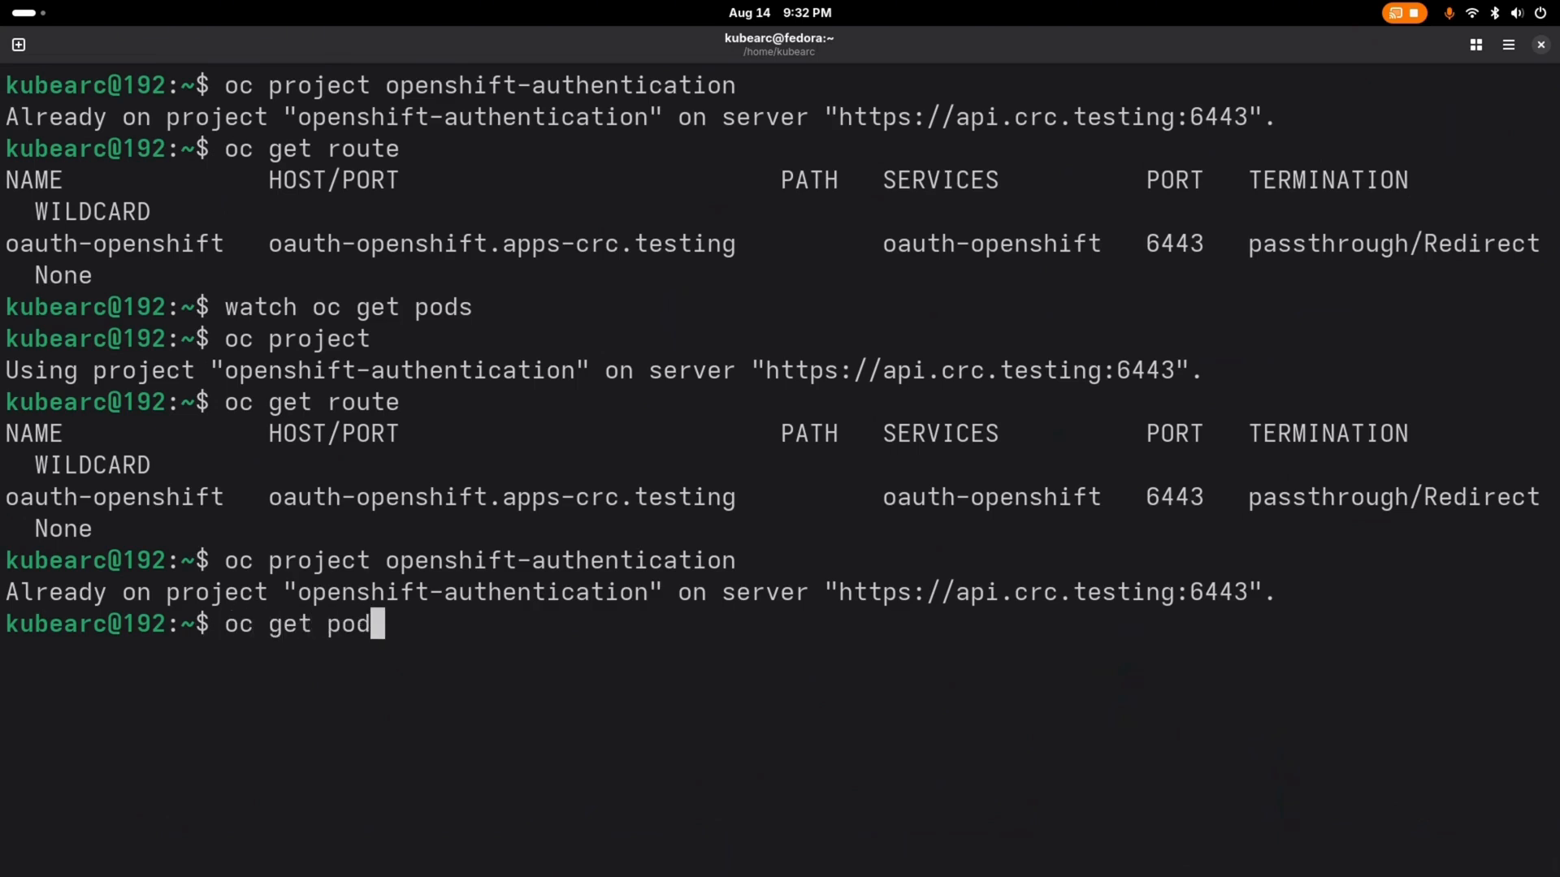
key(Return)
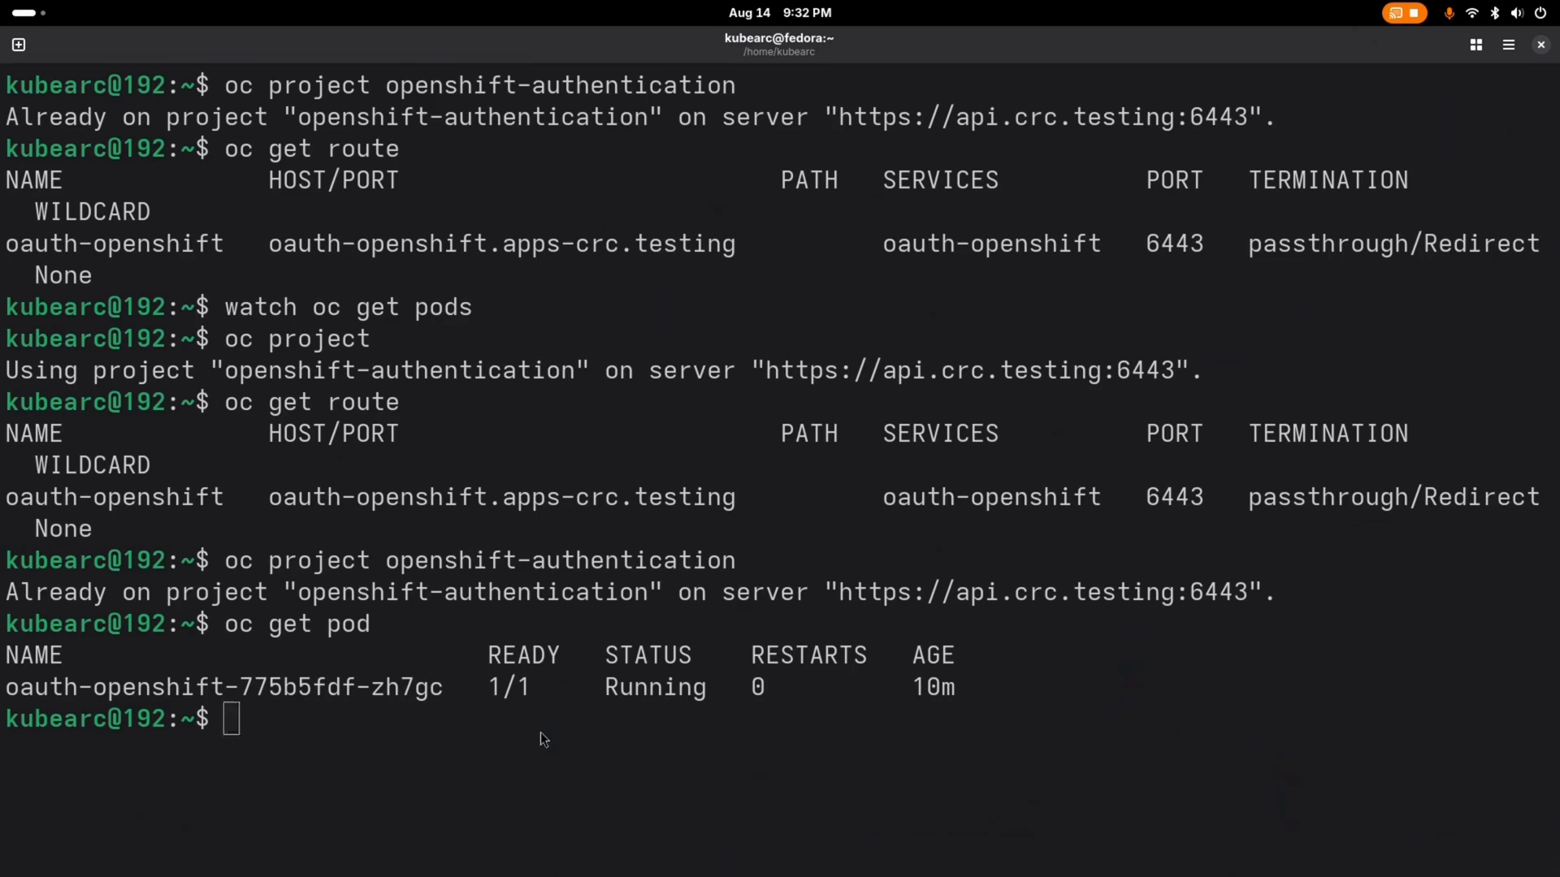
Step: Switch to the OpenShift console in Chrome, view the cluster OAuth resource's YAML, and reload it
key(super)
click(832, 349)
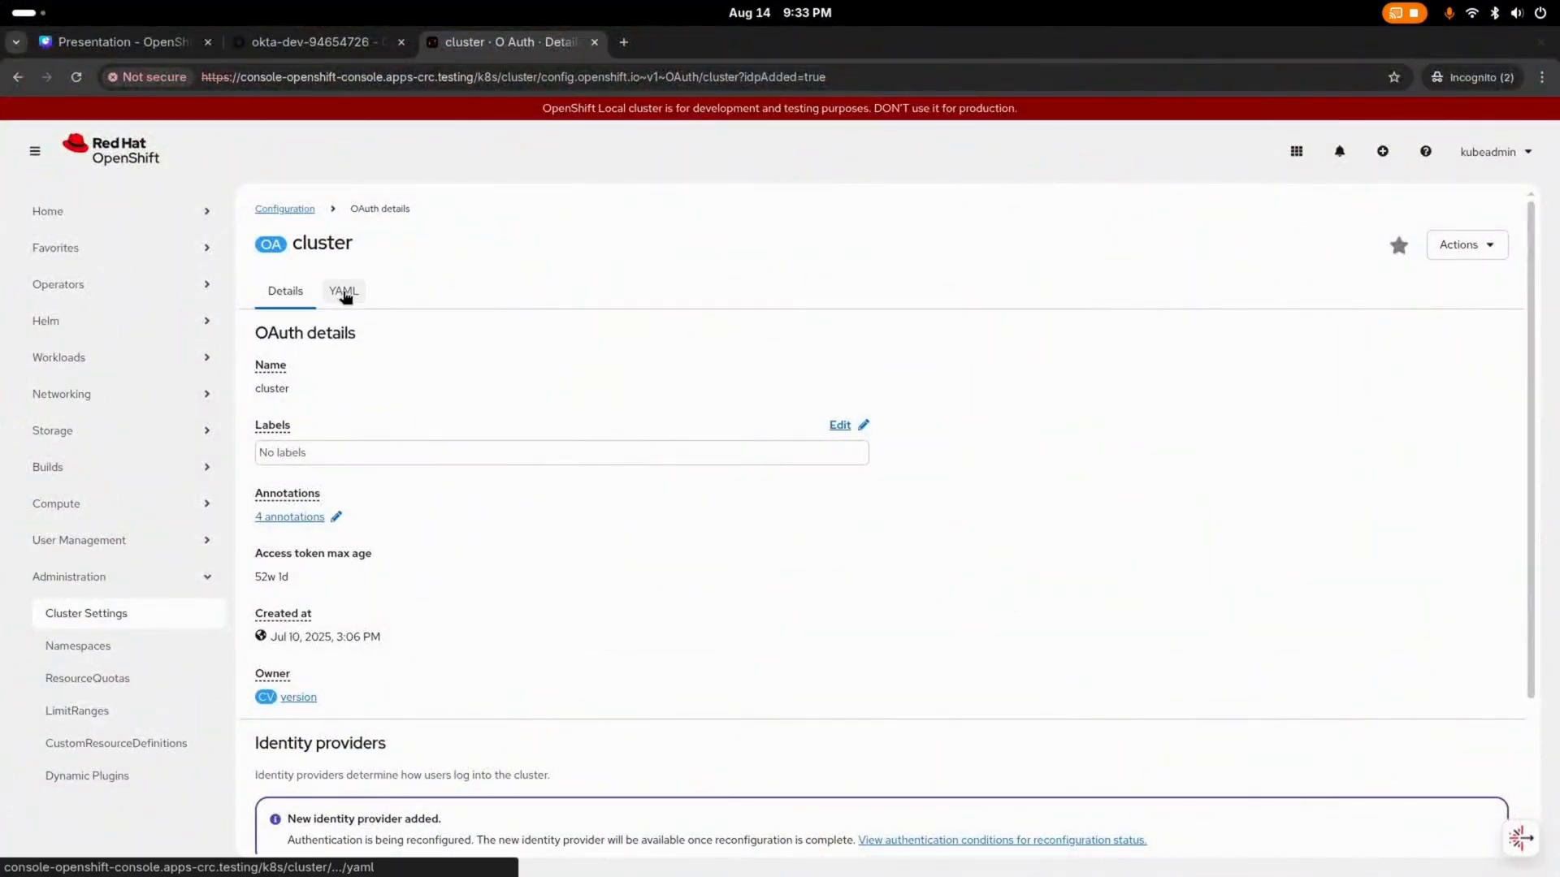
click(345, 294)
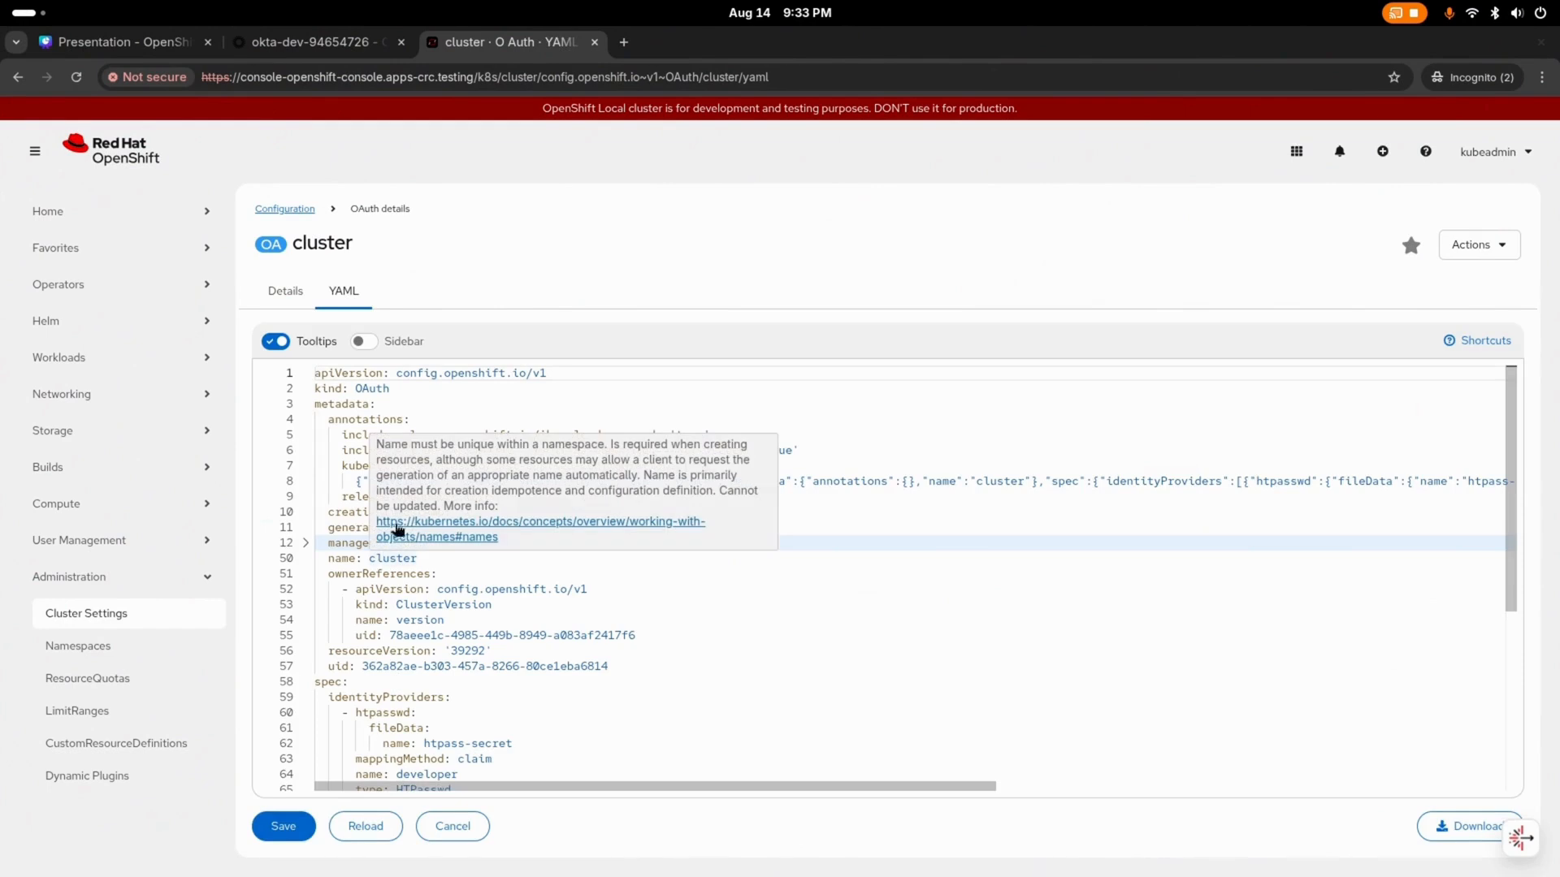
click(385, 826)
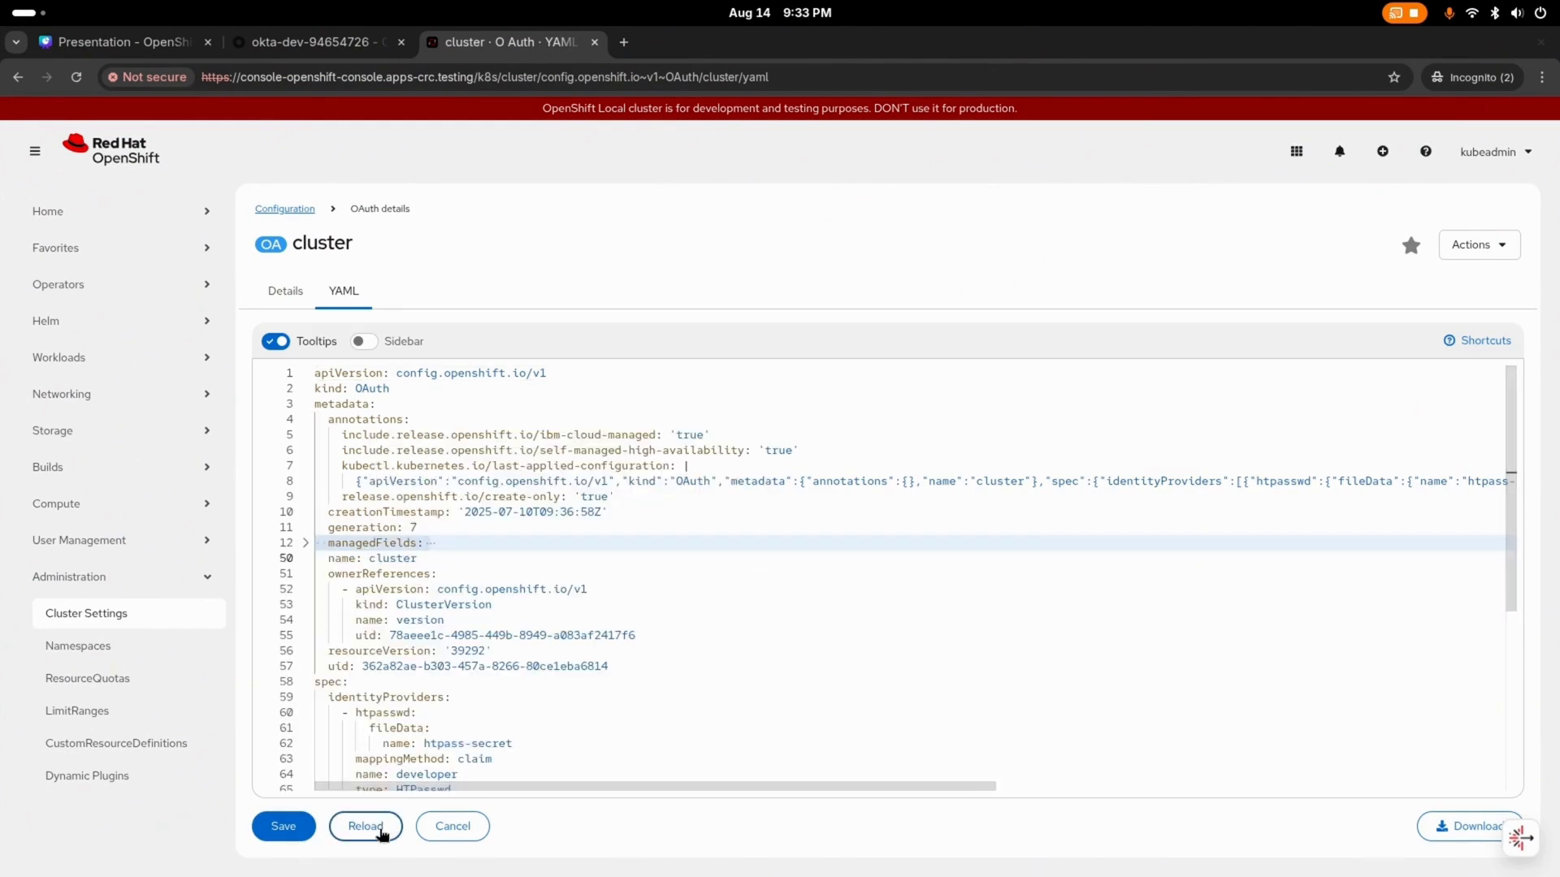
Step: Switch back to the terminal and run oc get pod again to recheck the OAuth pod
key(super)
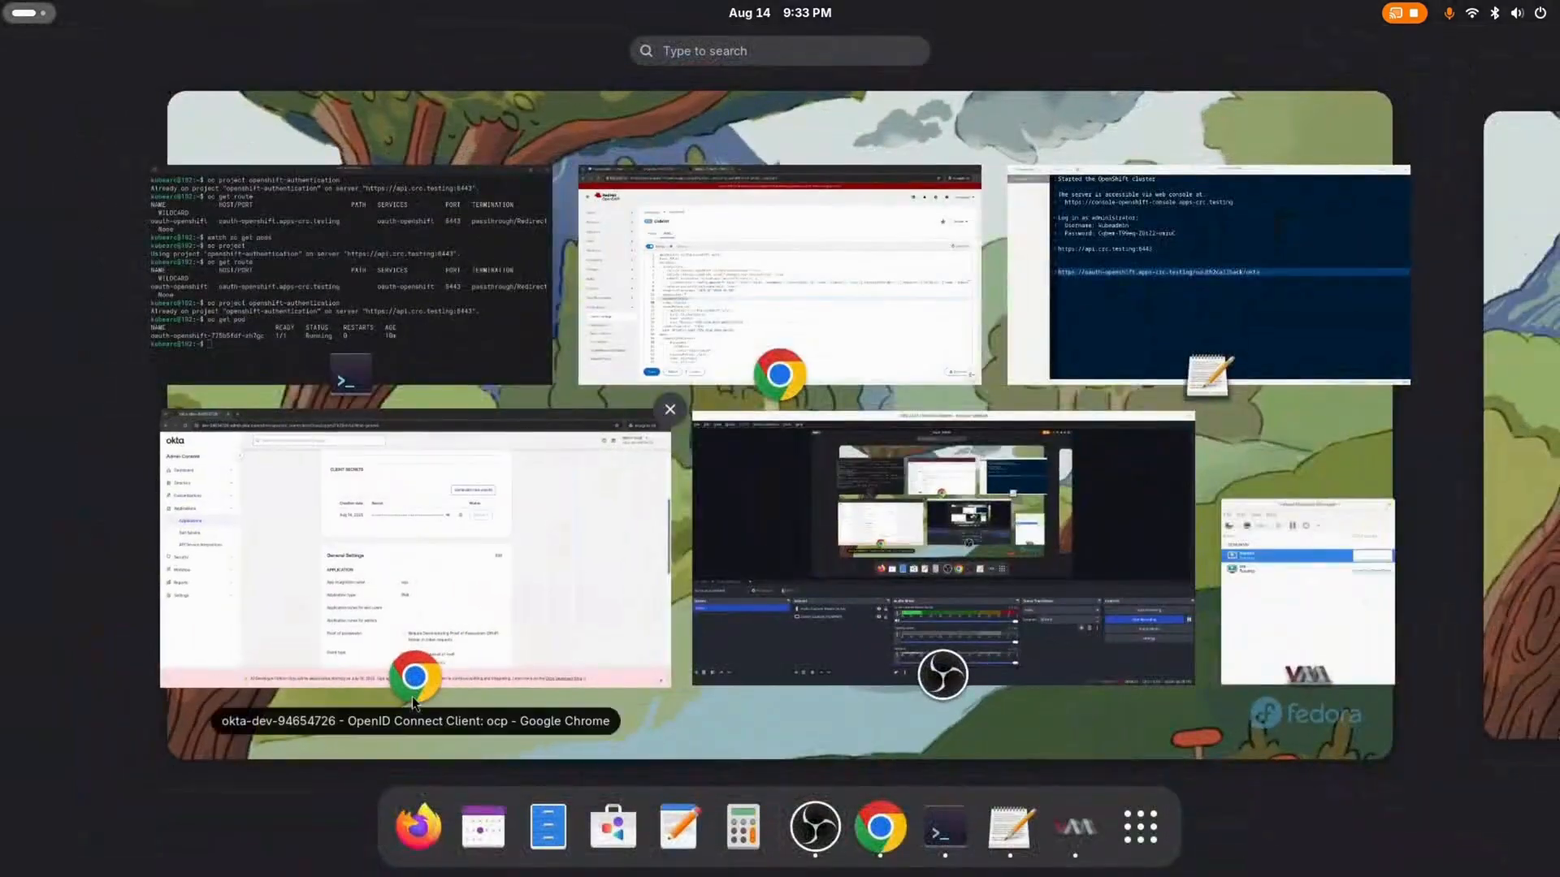
click(407, 246)
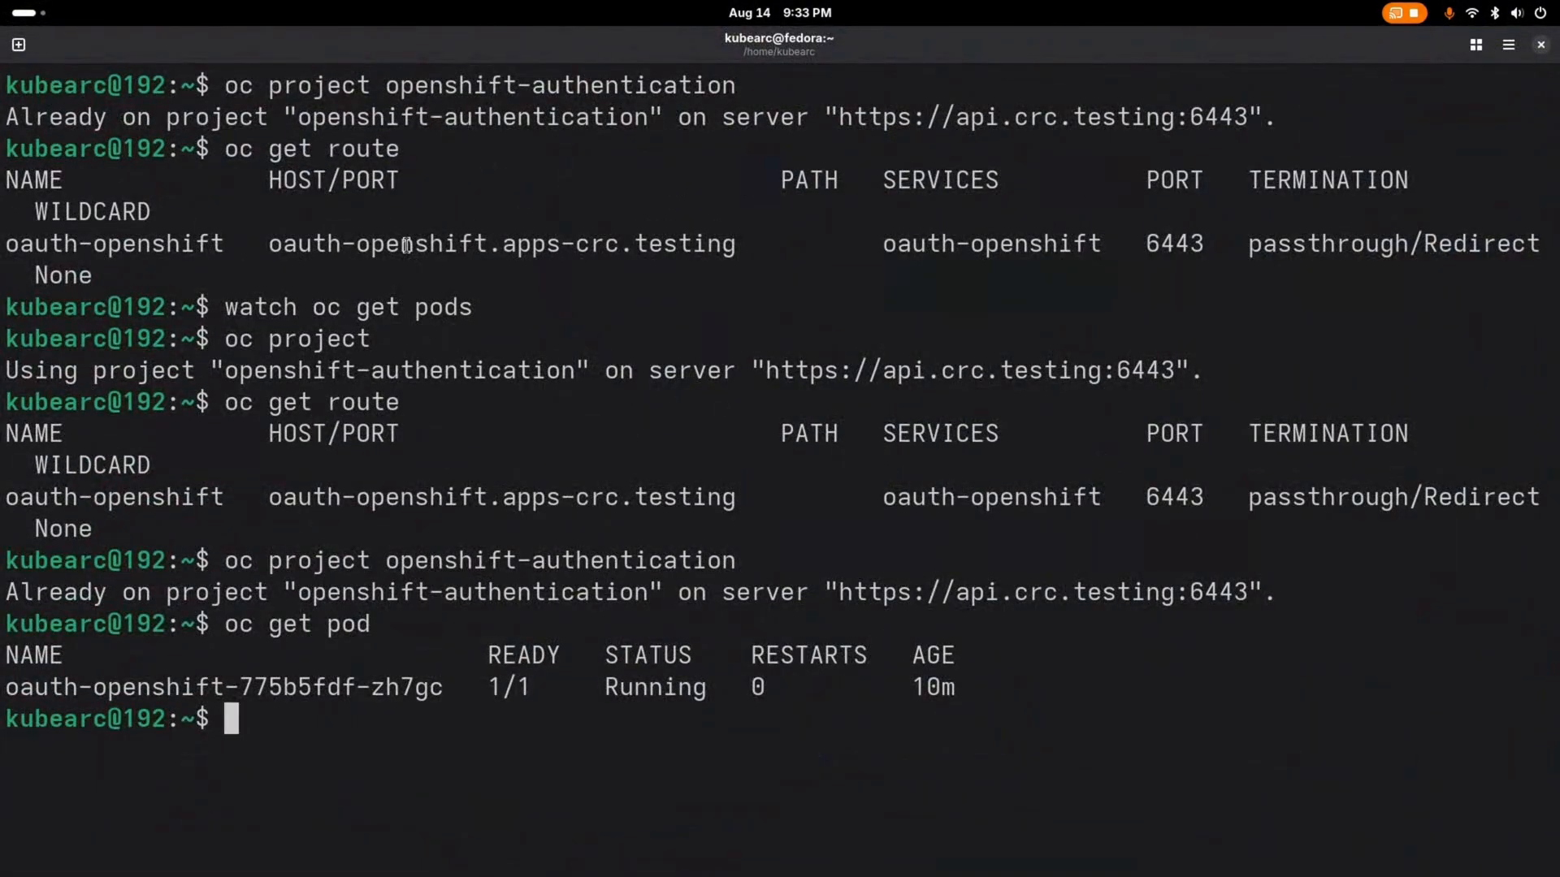
text(oc get )
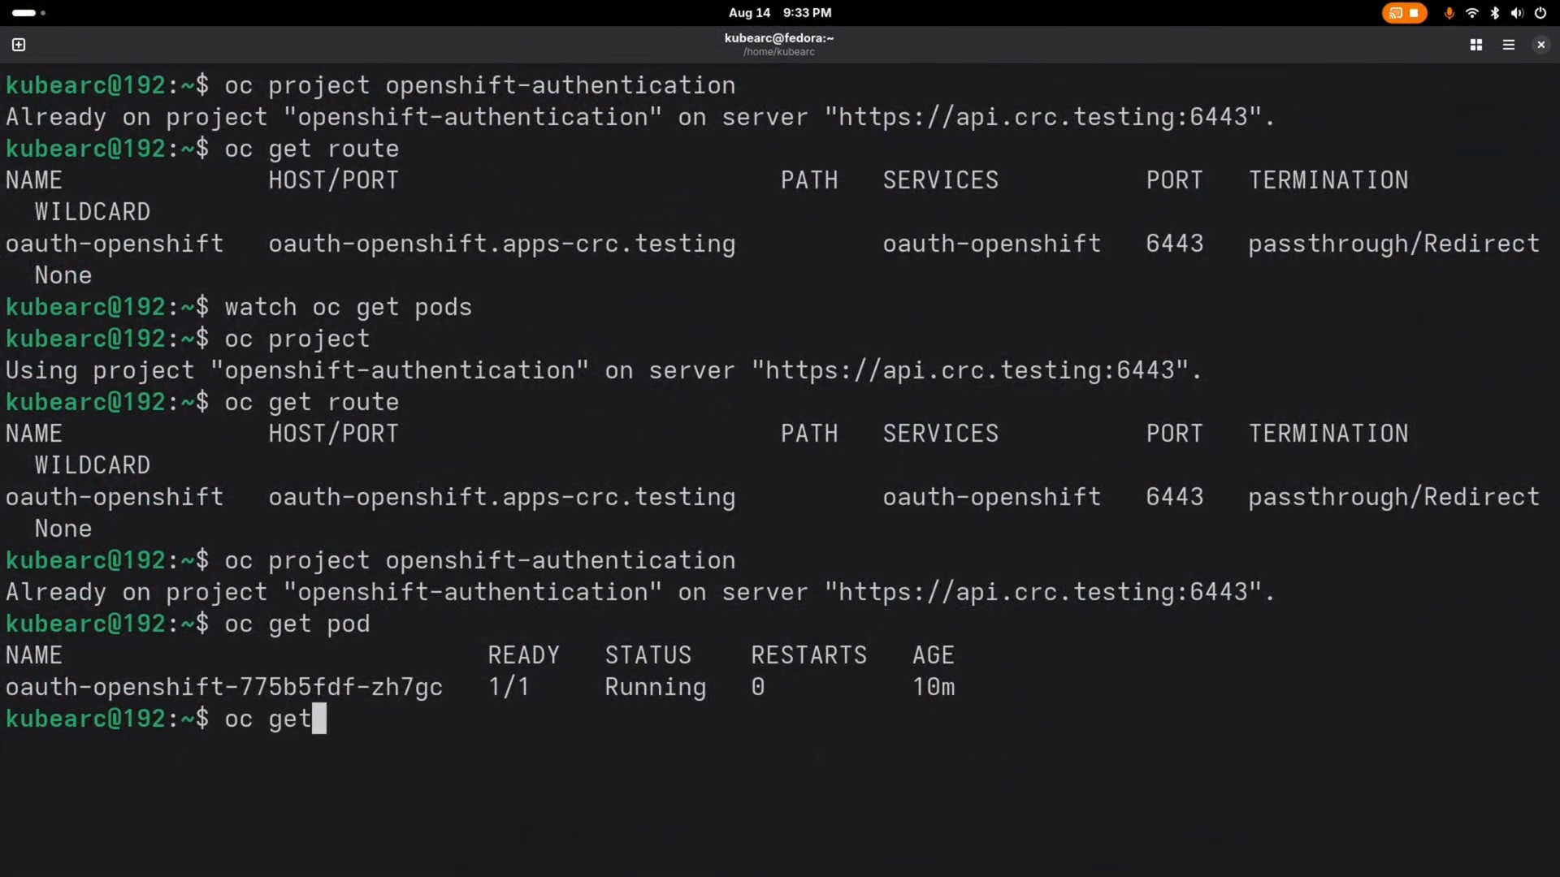
text(pod)
key(Return)
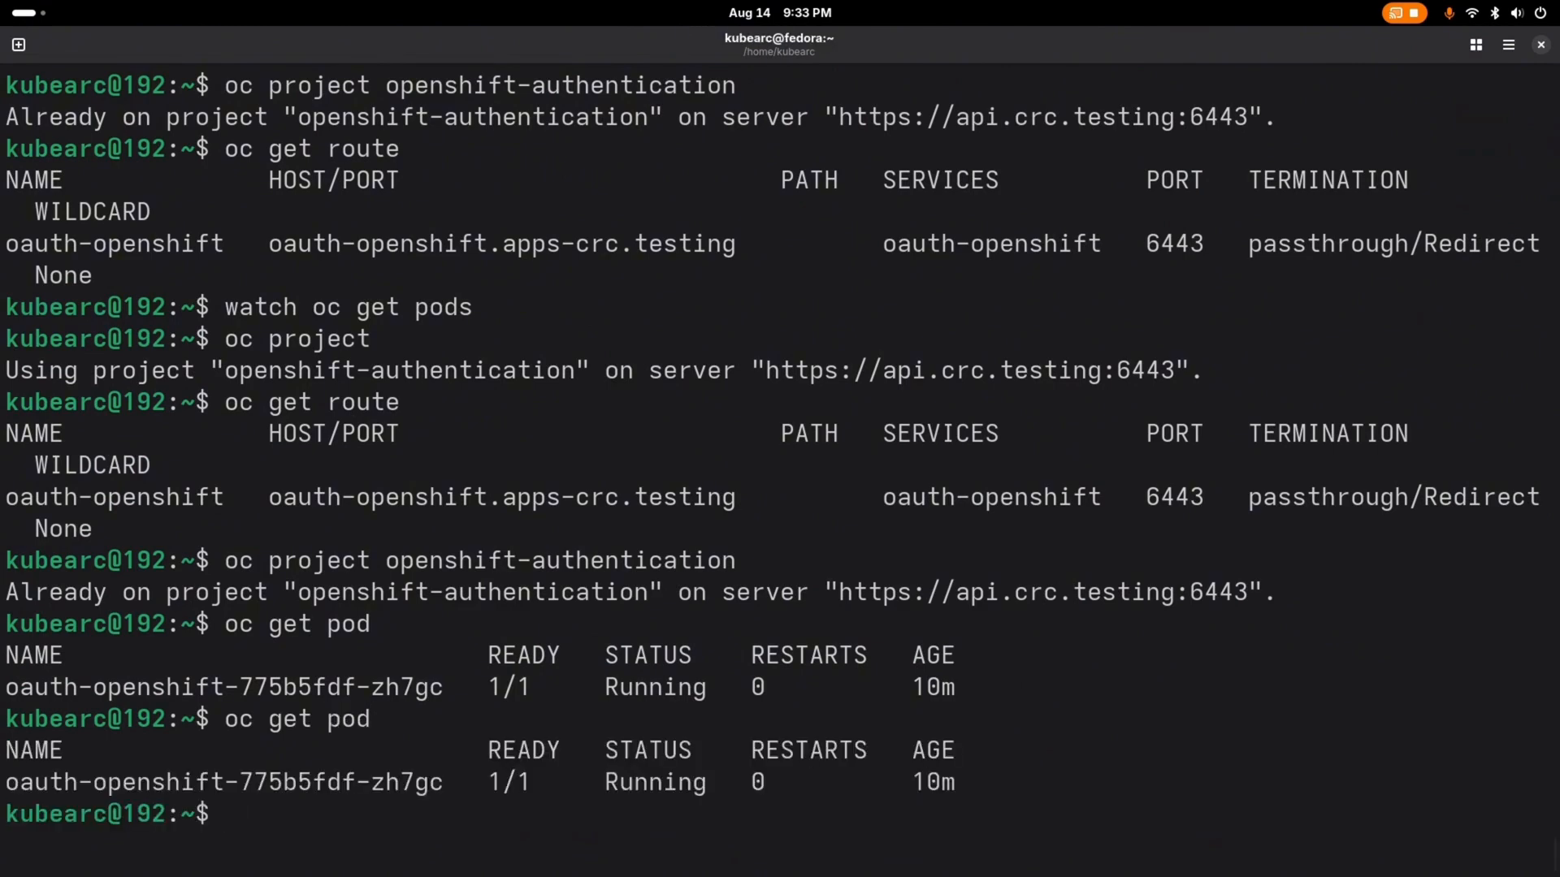
Step: Run watch oc get pod to monitor the OAuth pod's rollout continuously
key(Up)
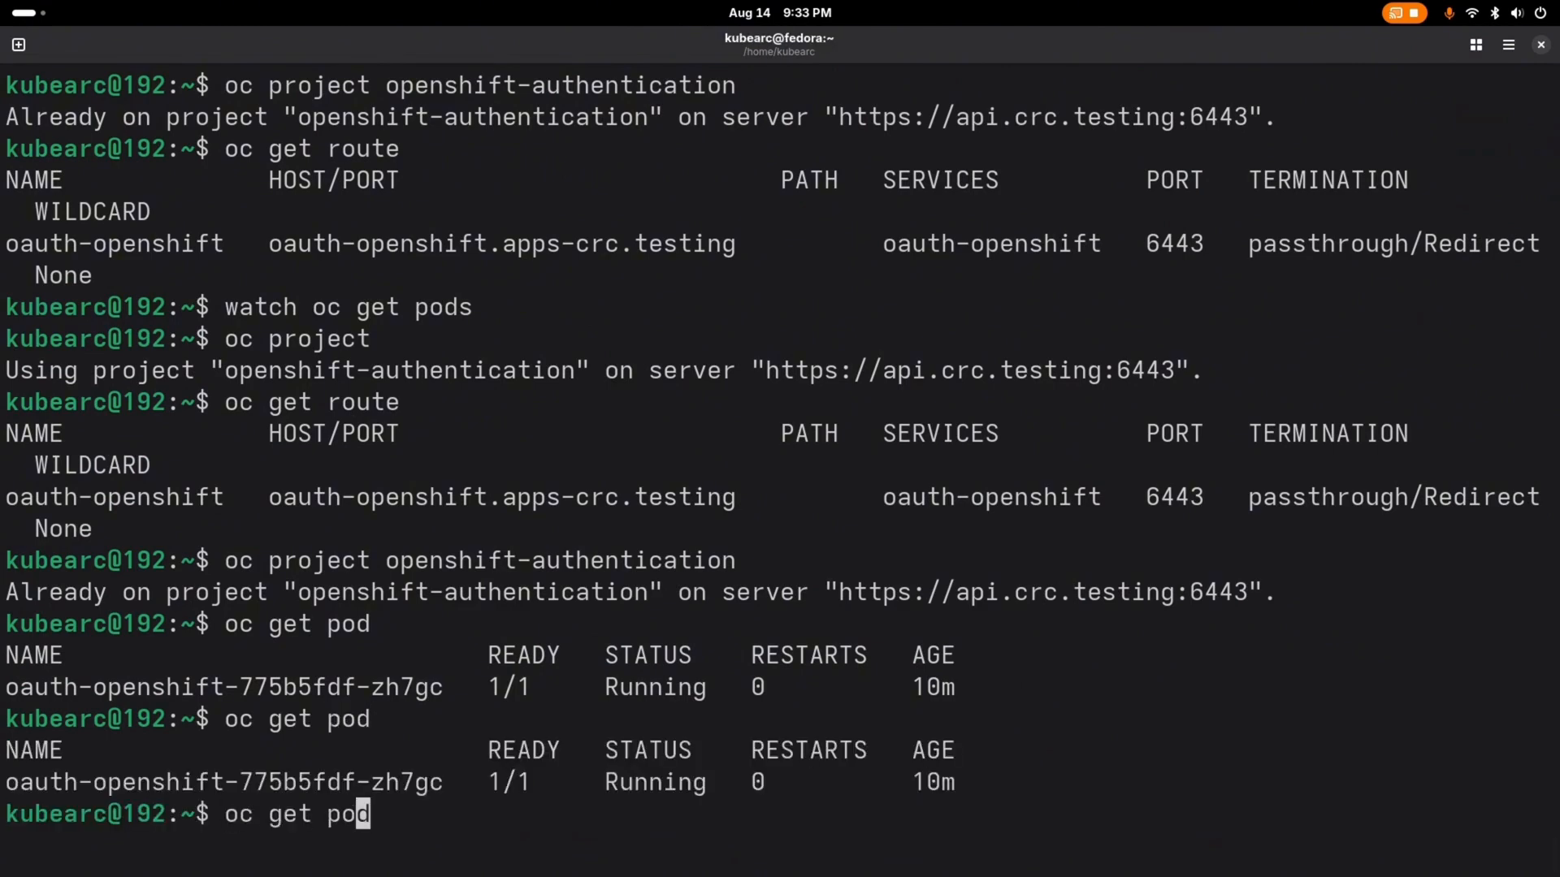
key(ctrl+a)
text(wa)
text(tch)
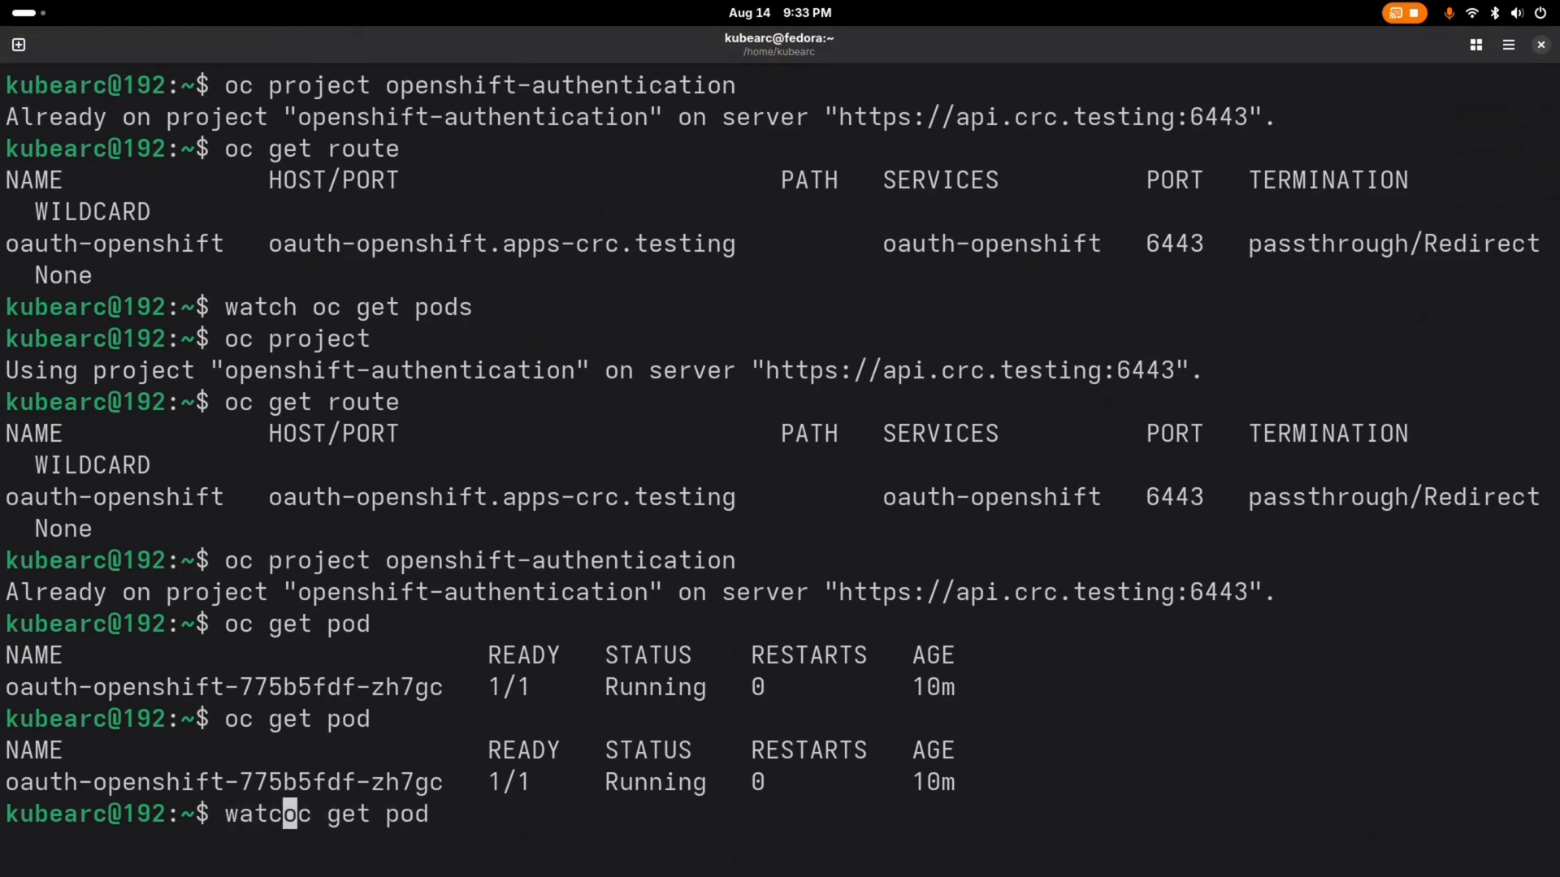
key(Return)
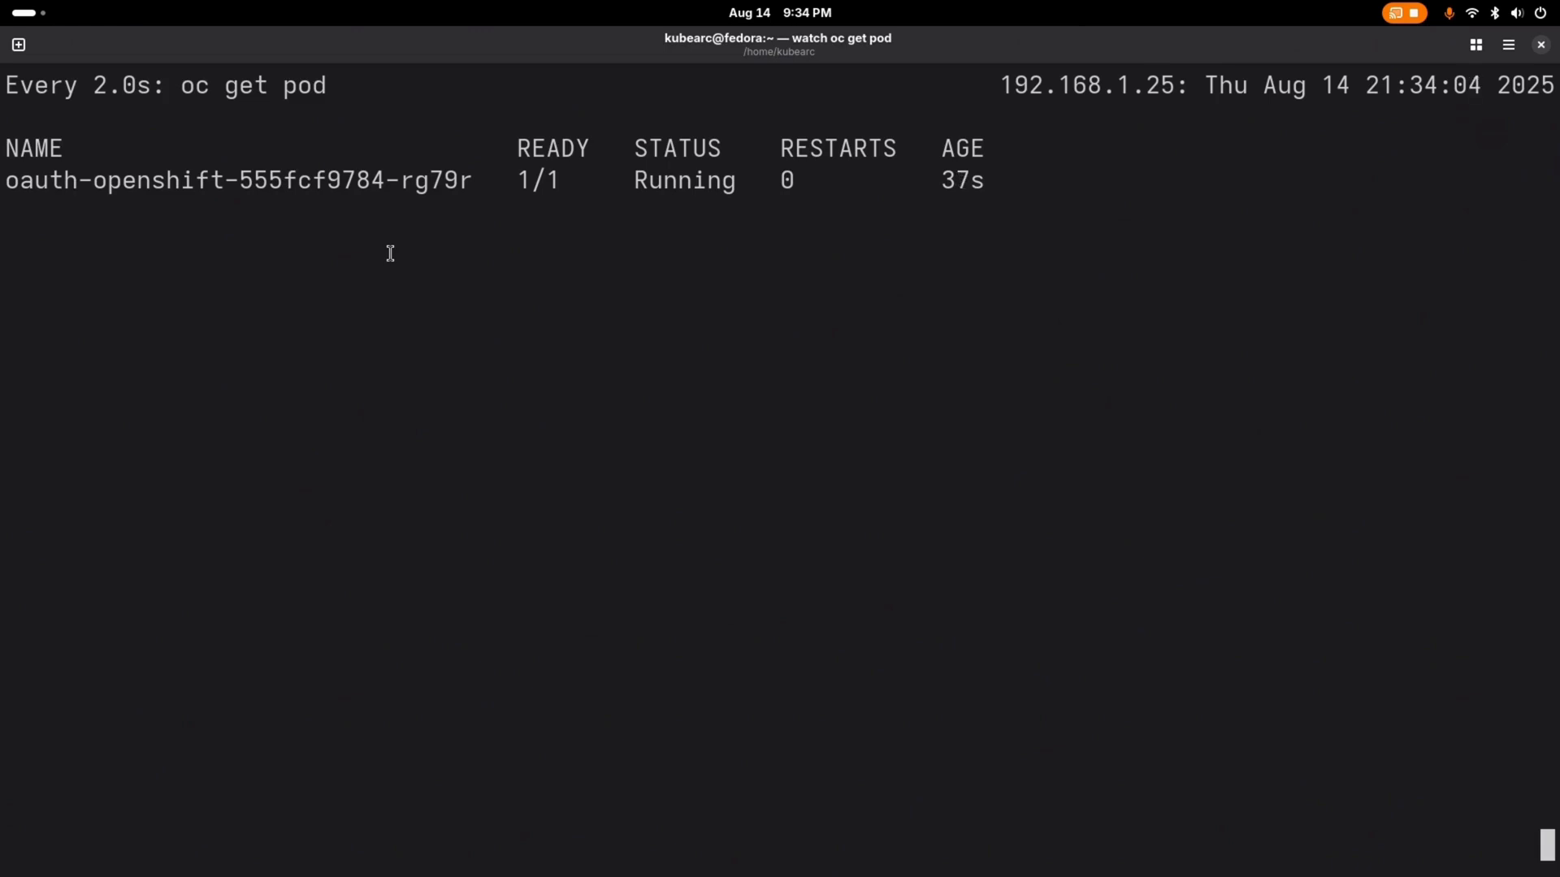
key(super)
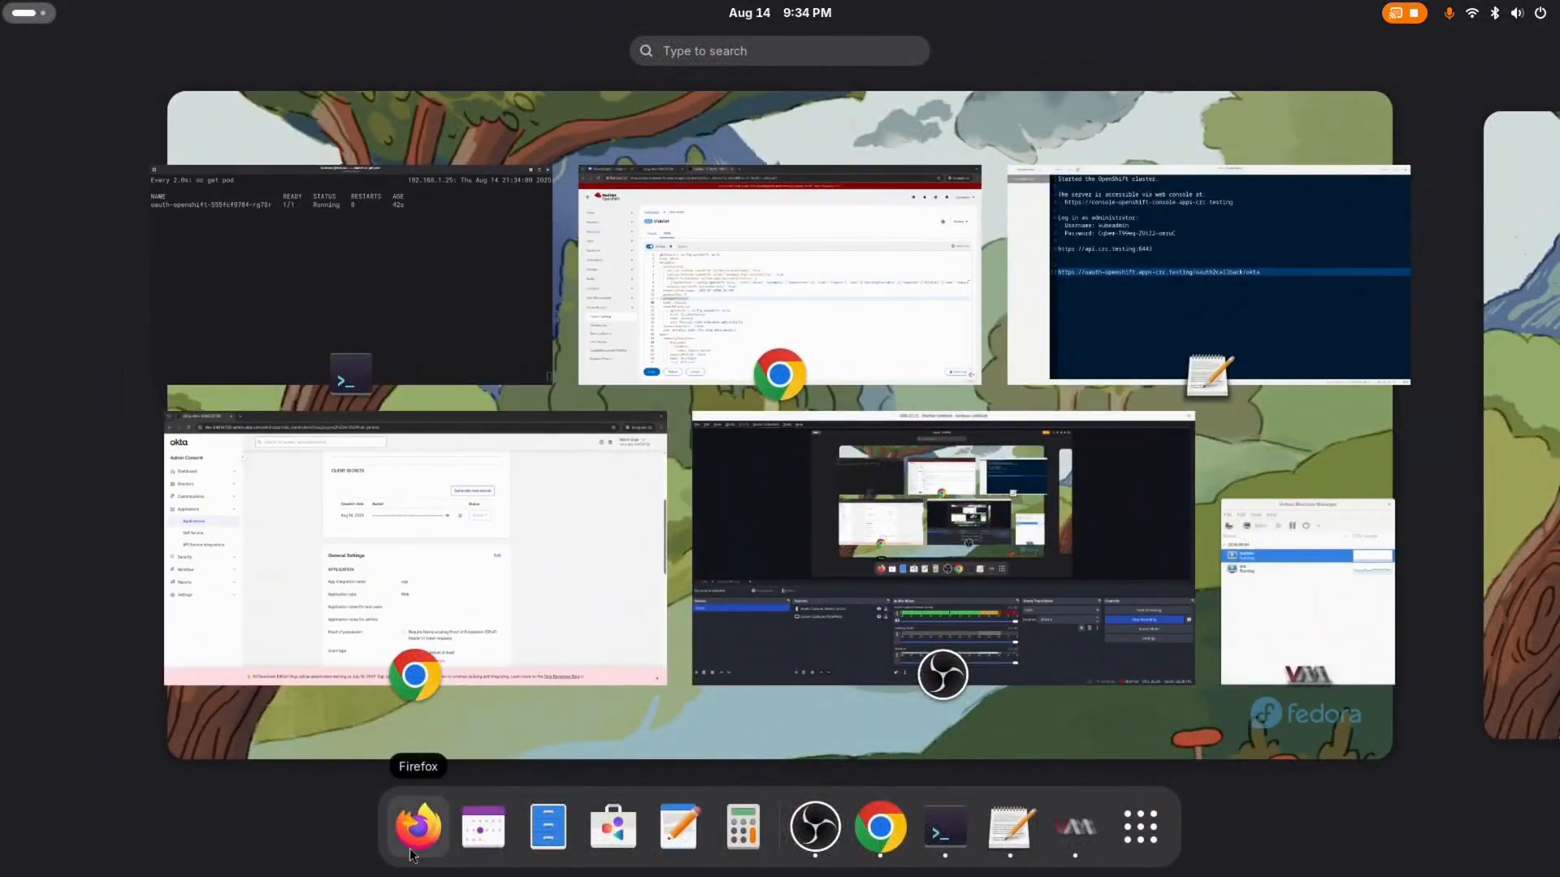
key(super)
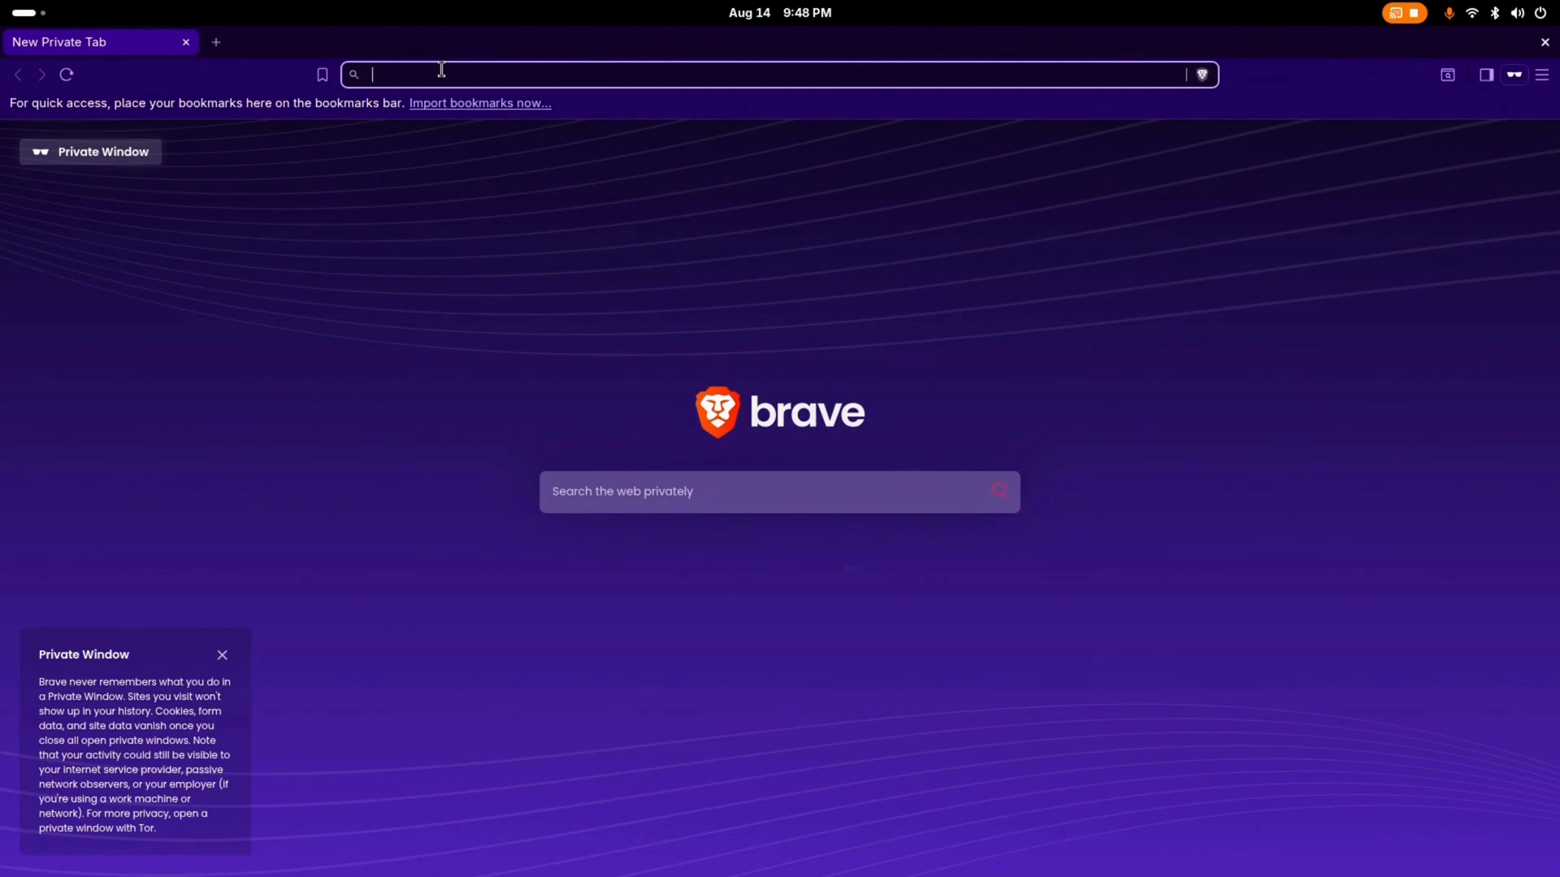
text(https://console-openshift-console.apps-crc.testing)
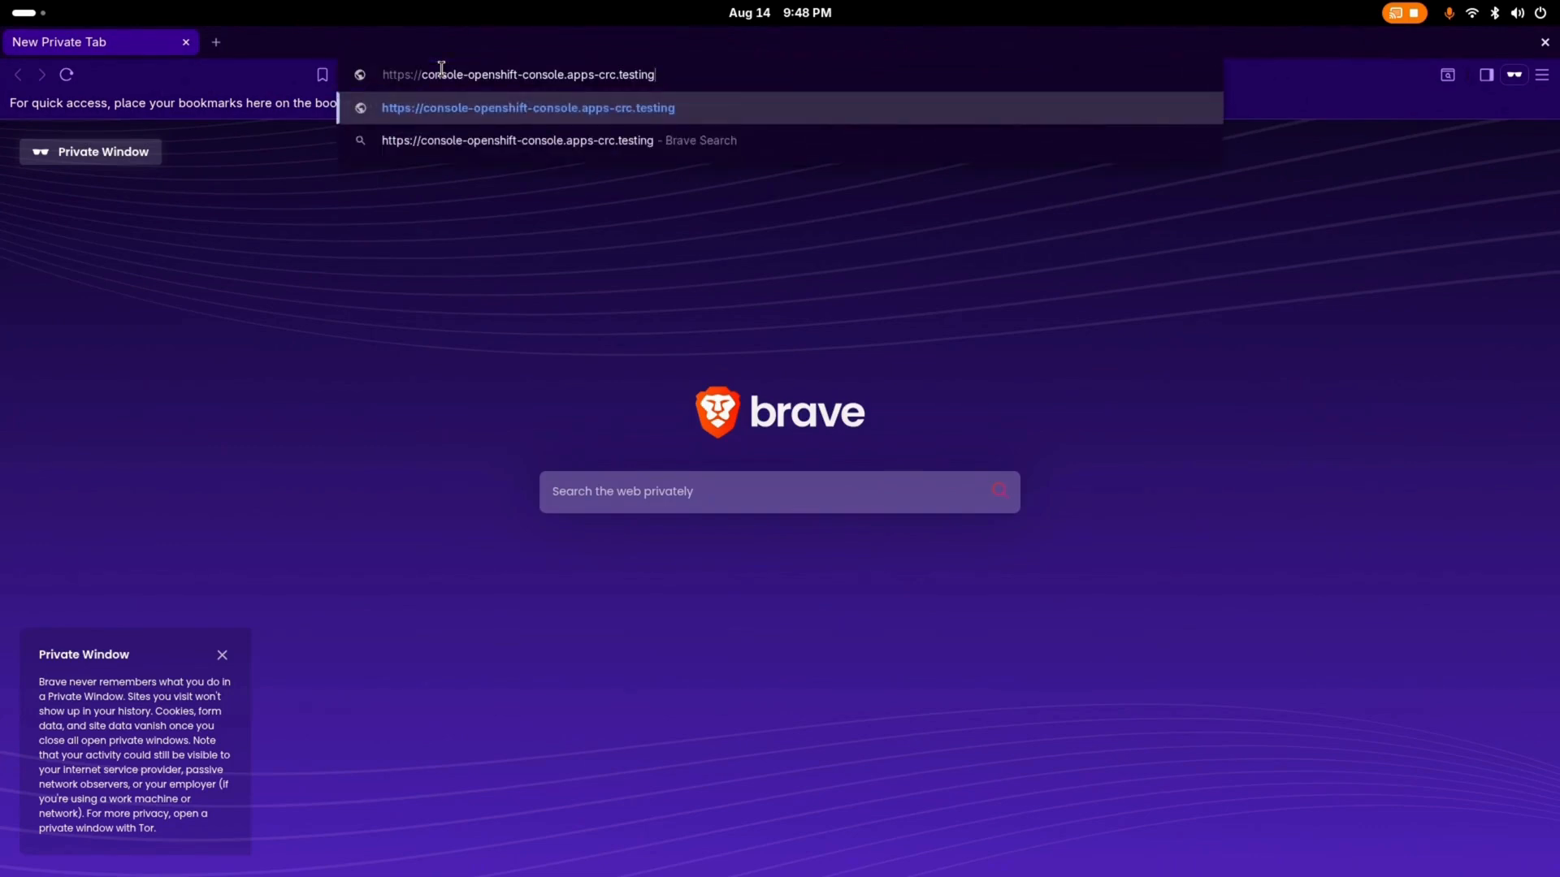
key(Return)
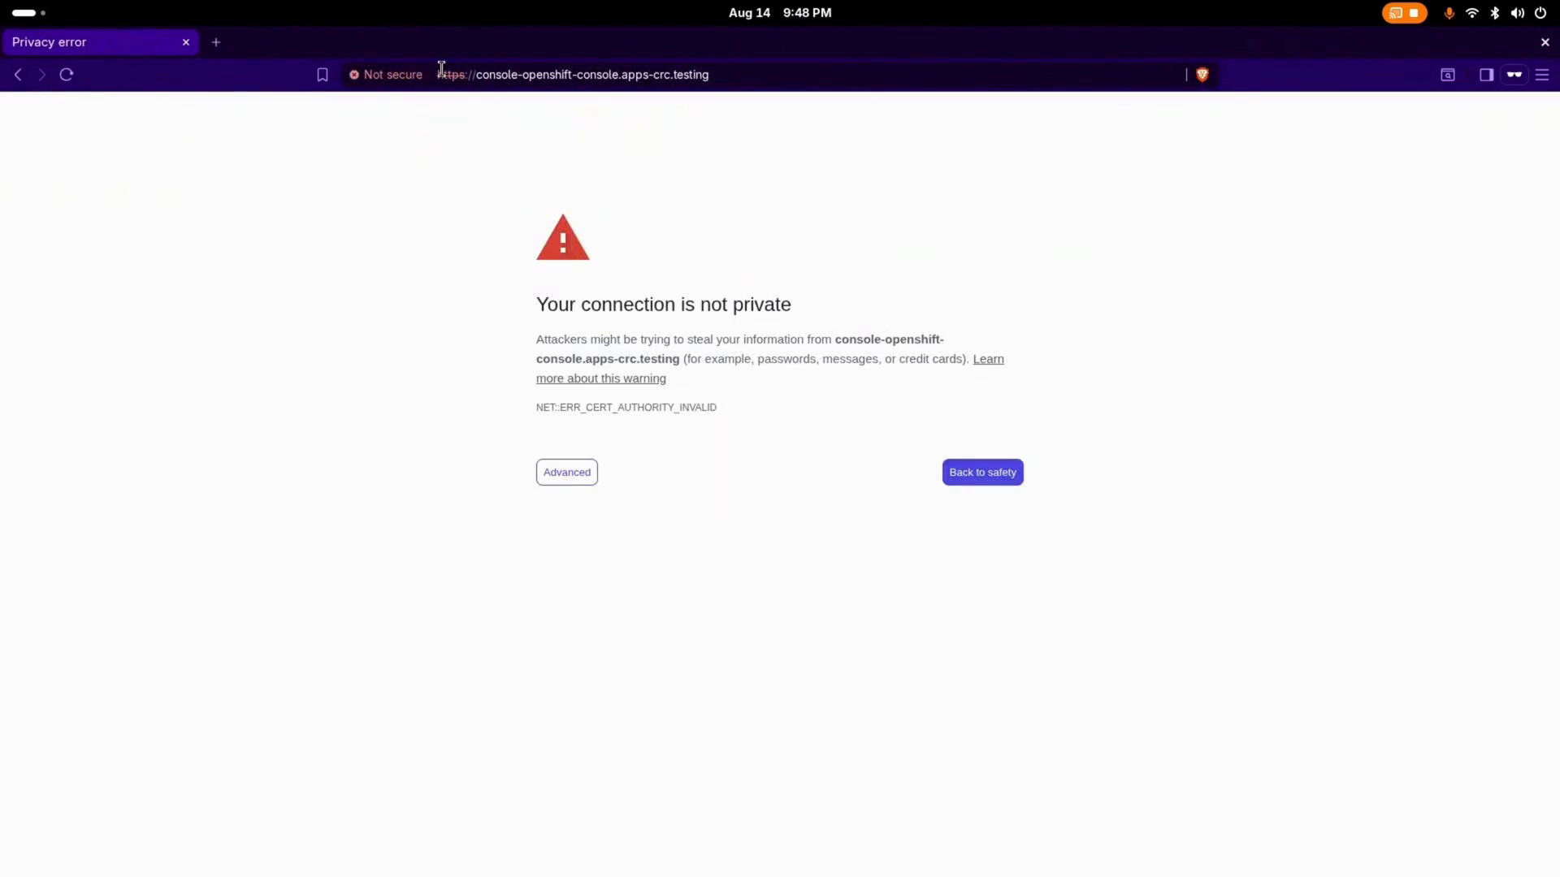
click(552, 479)
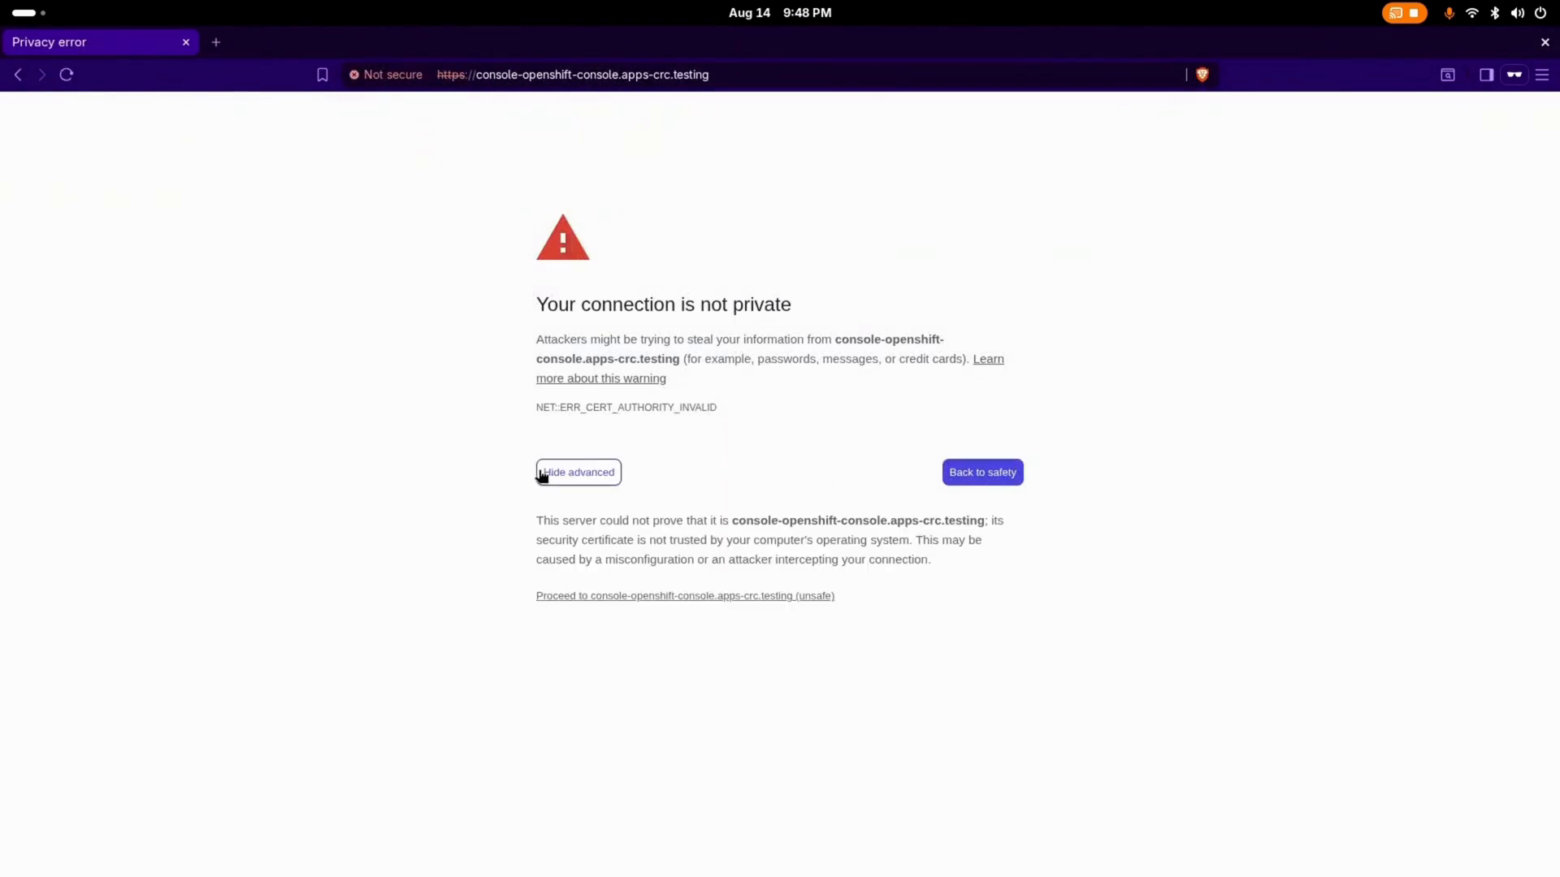
click(618, 598)
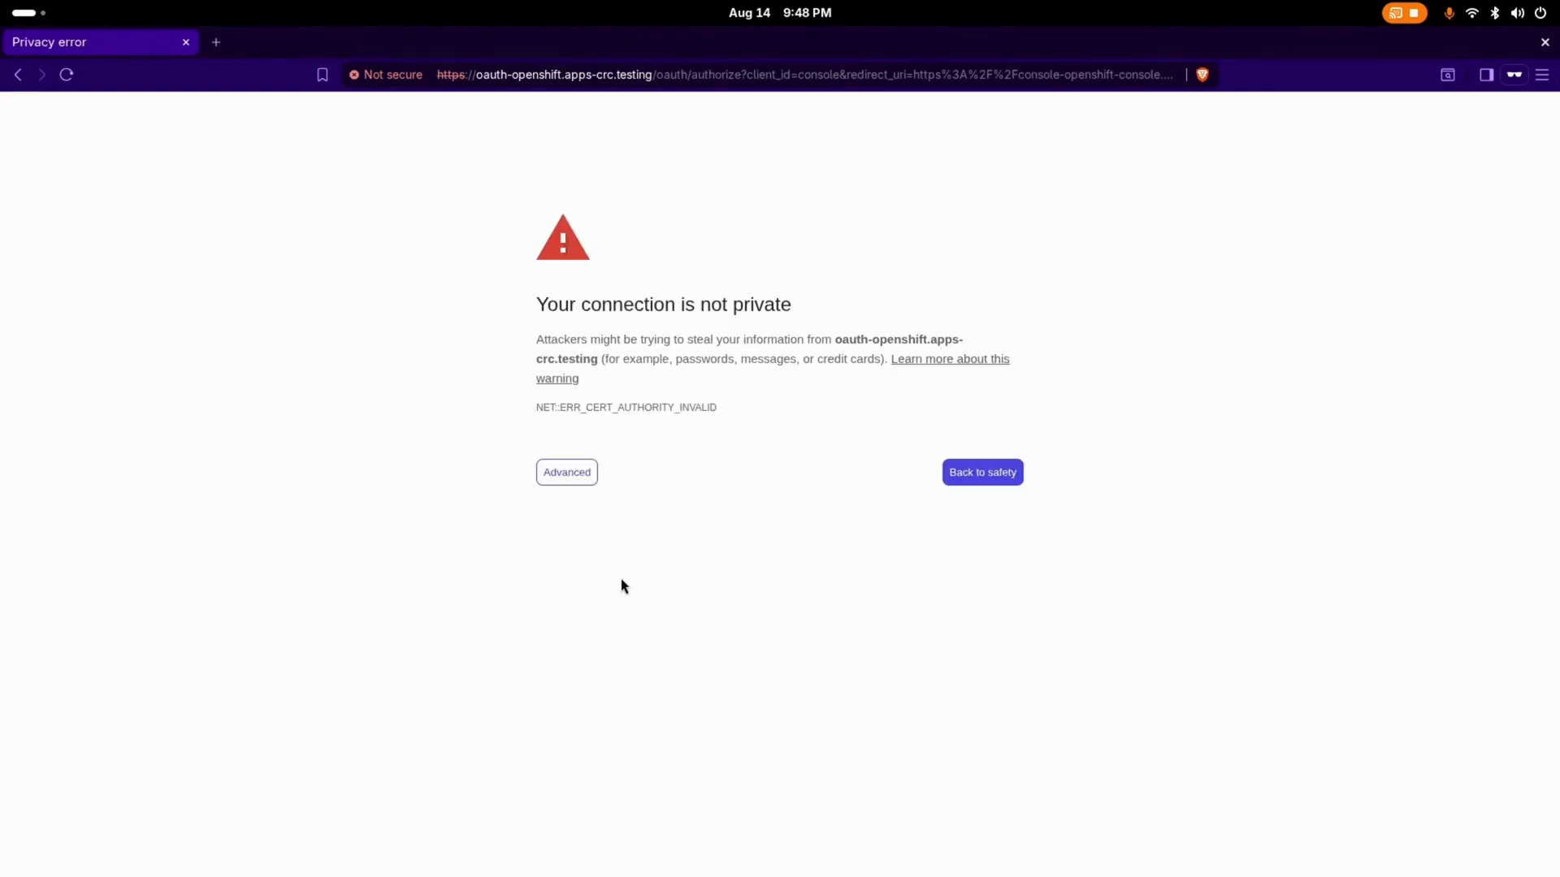
click(592, 472)
click(605, 597)
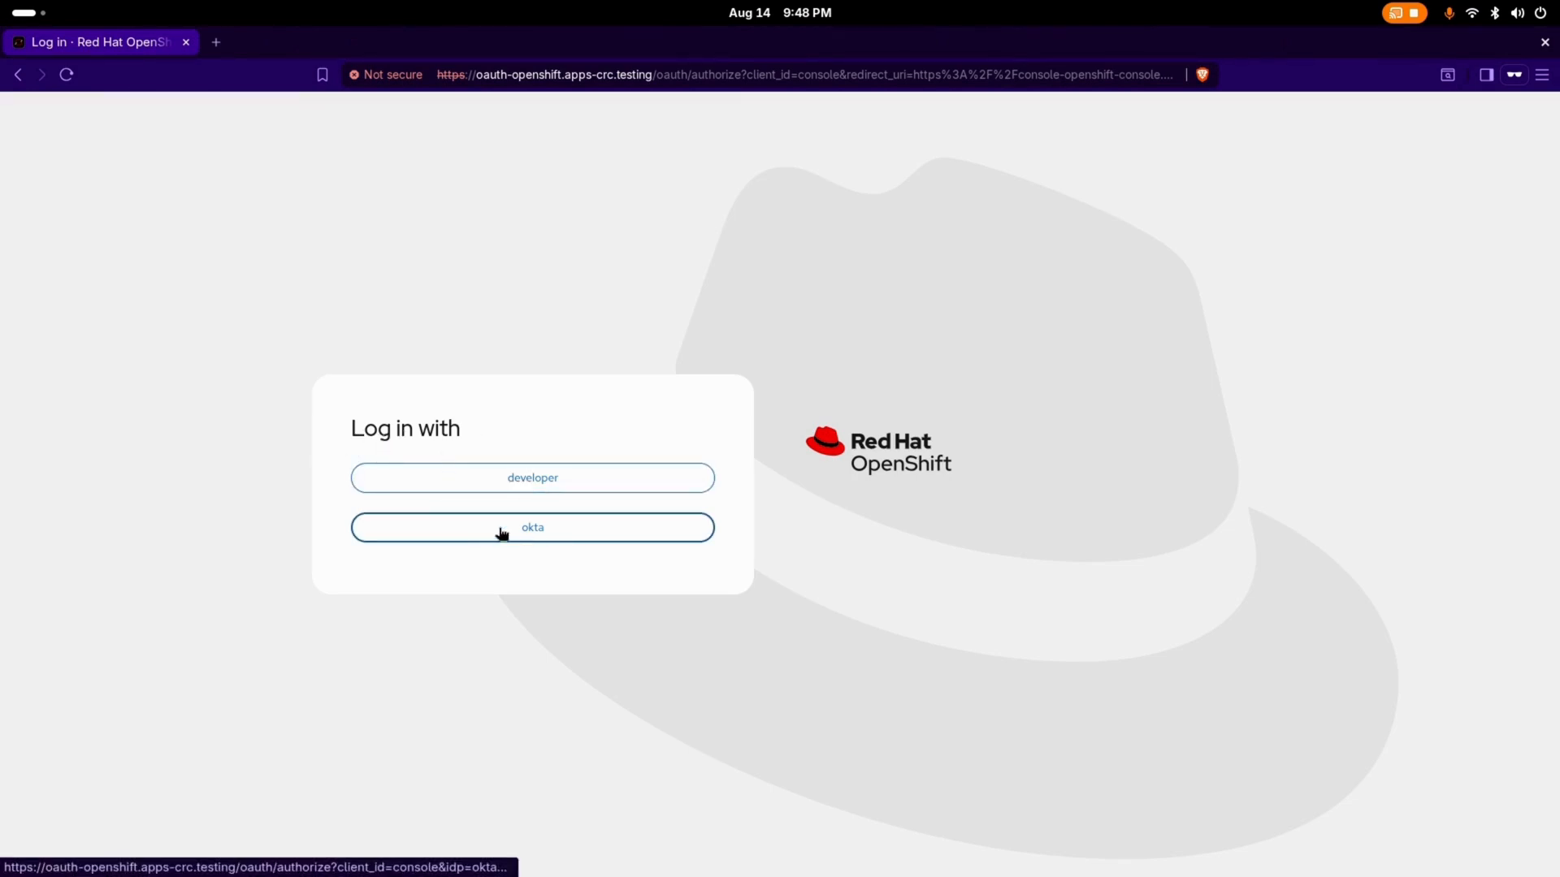
Step: Choose okta as the login provider and enter the test user's e-mail as the Okta username
click(526, 532)
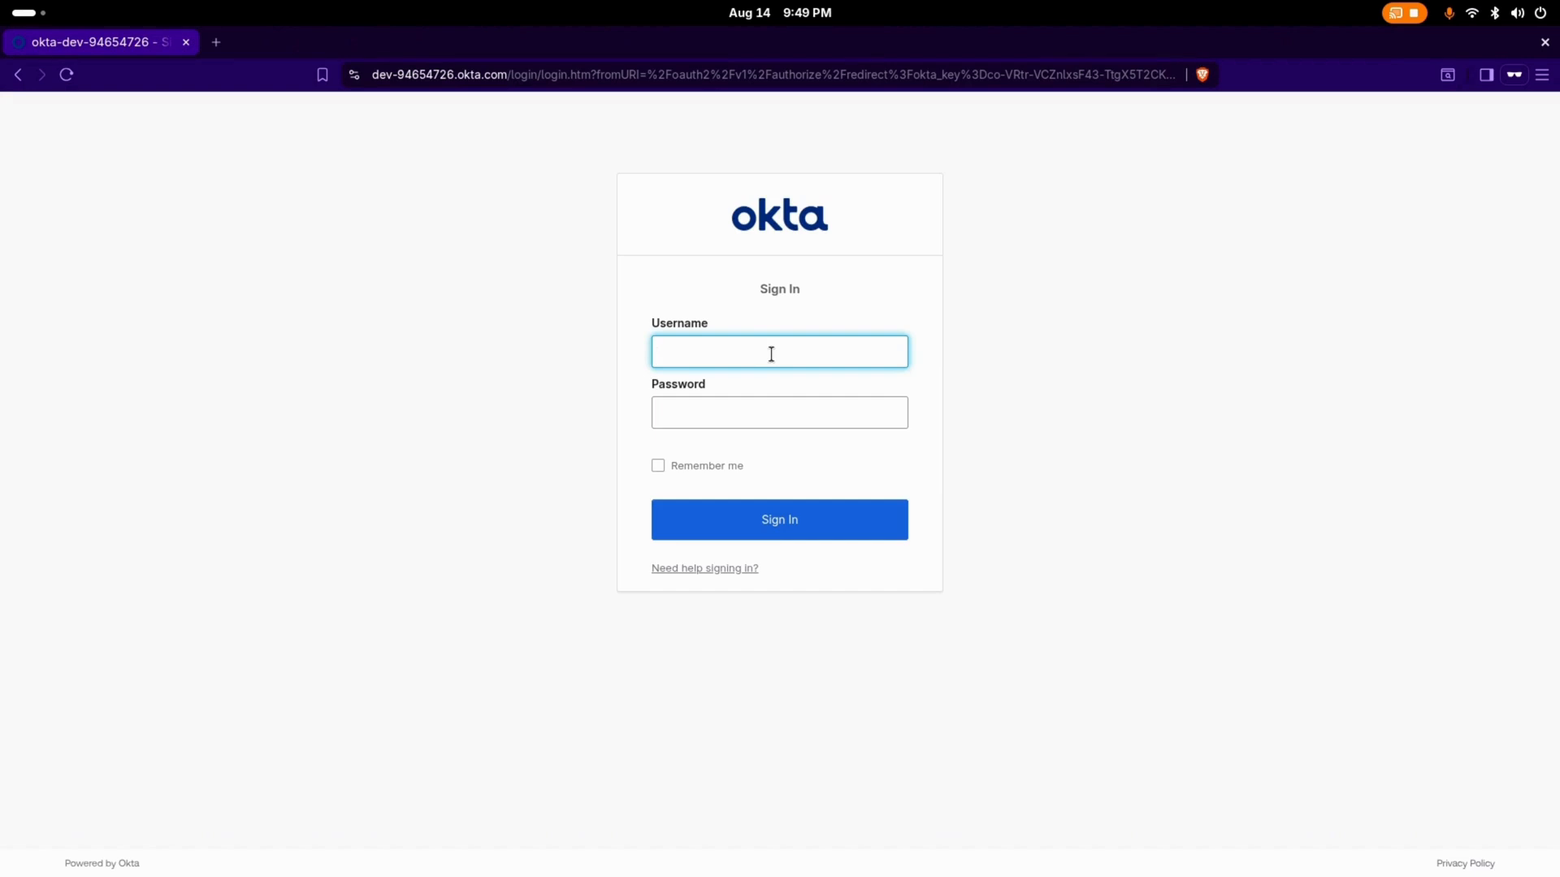
text(bob@e)
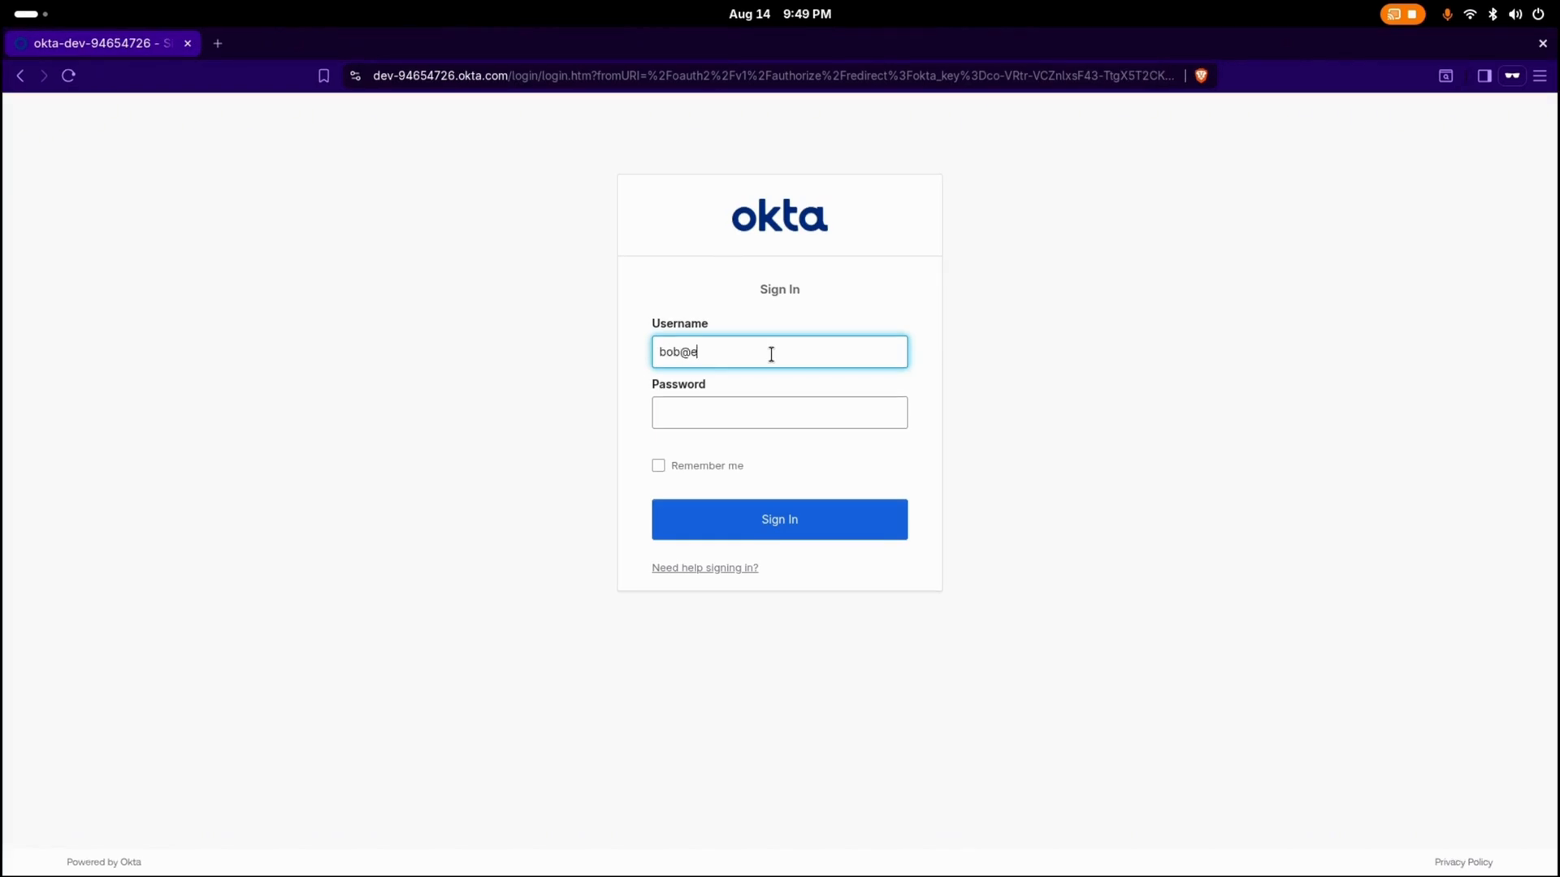
text(xample.com)
key(Tab)
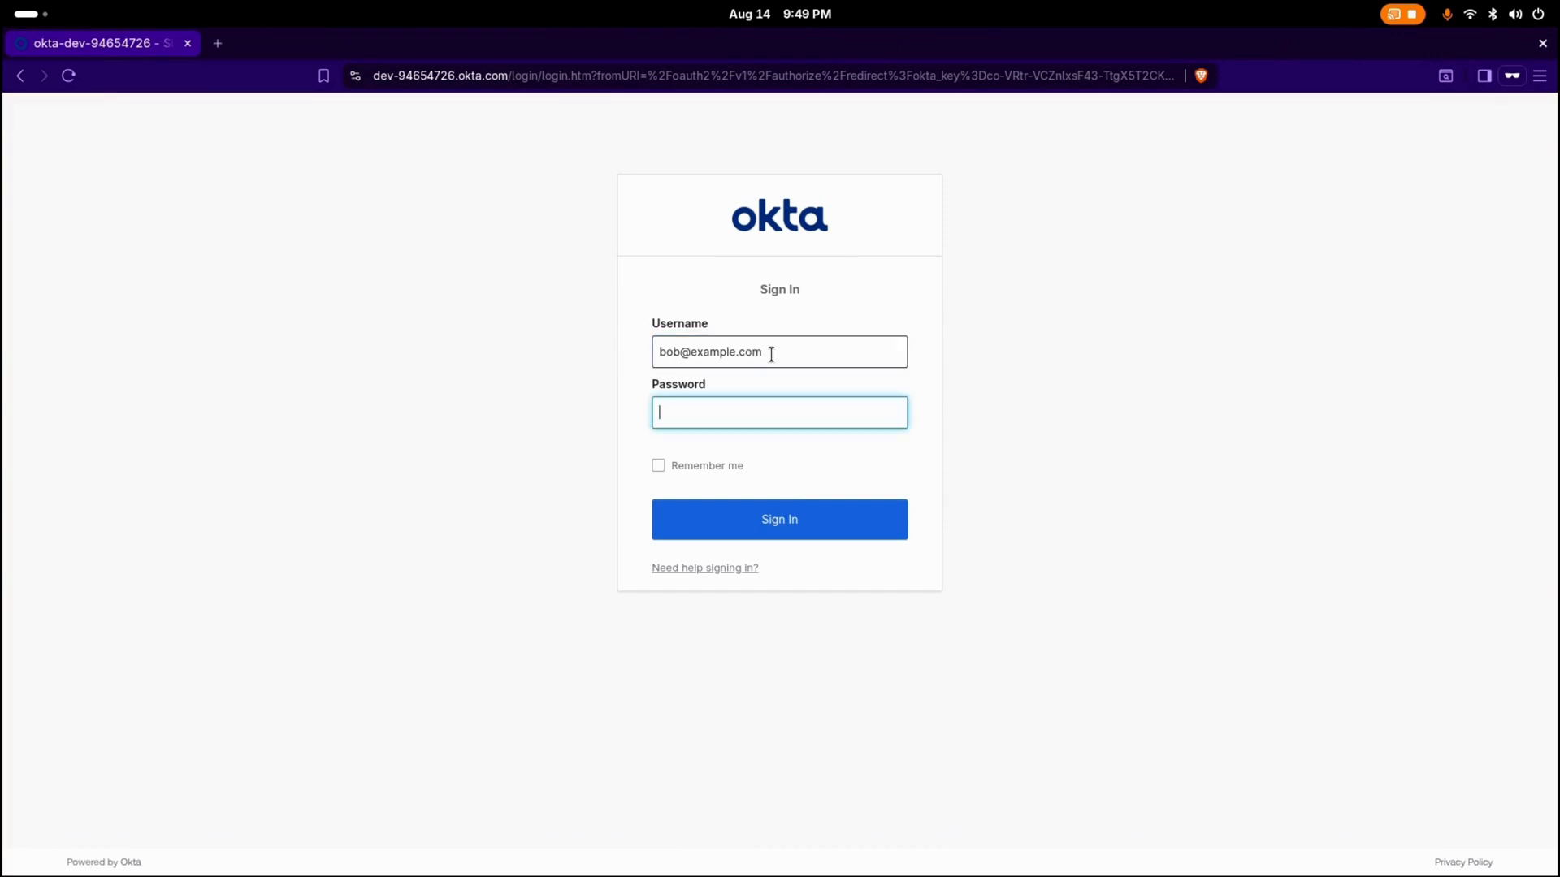
Step: Enter the test user's account password, sign in to OpenShift through Okta, and dismiss the welcome tour dialog
text(•••••••••••••••)
key(Return)
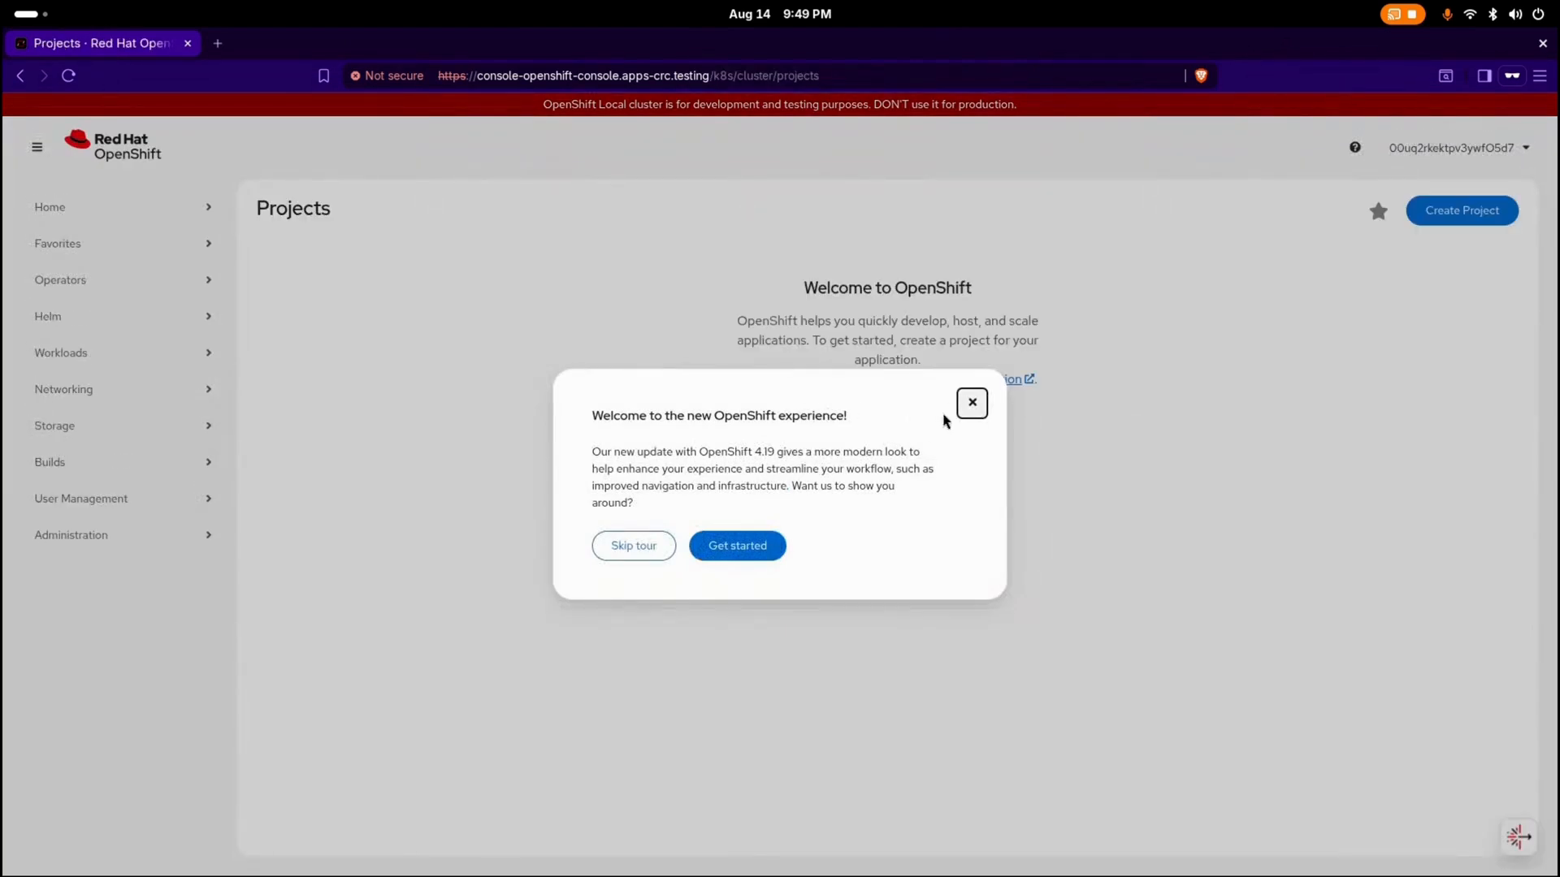
click(971, 402)
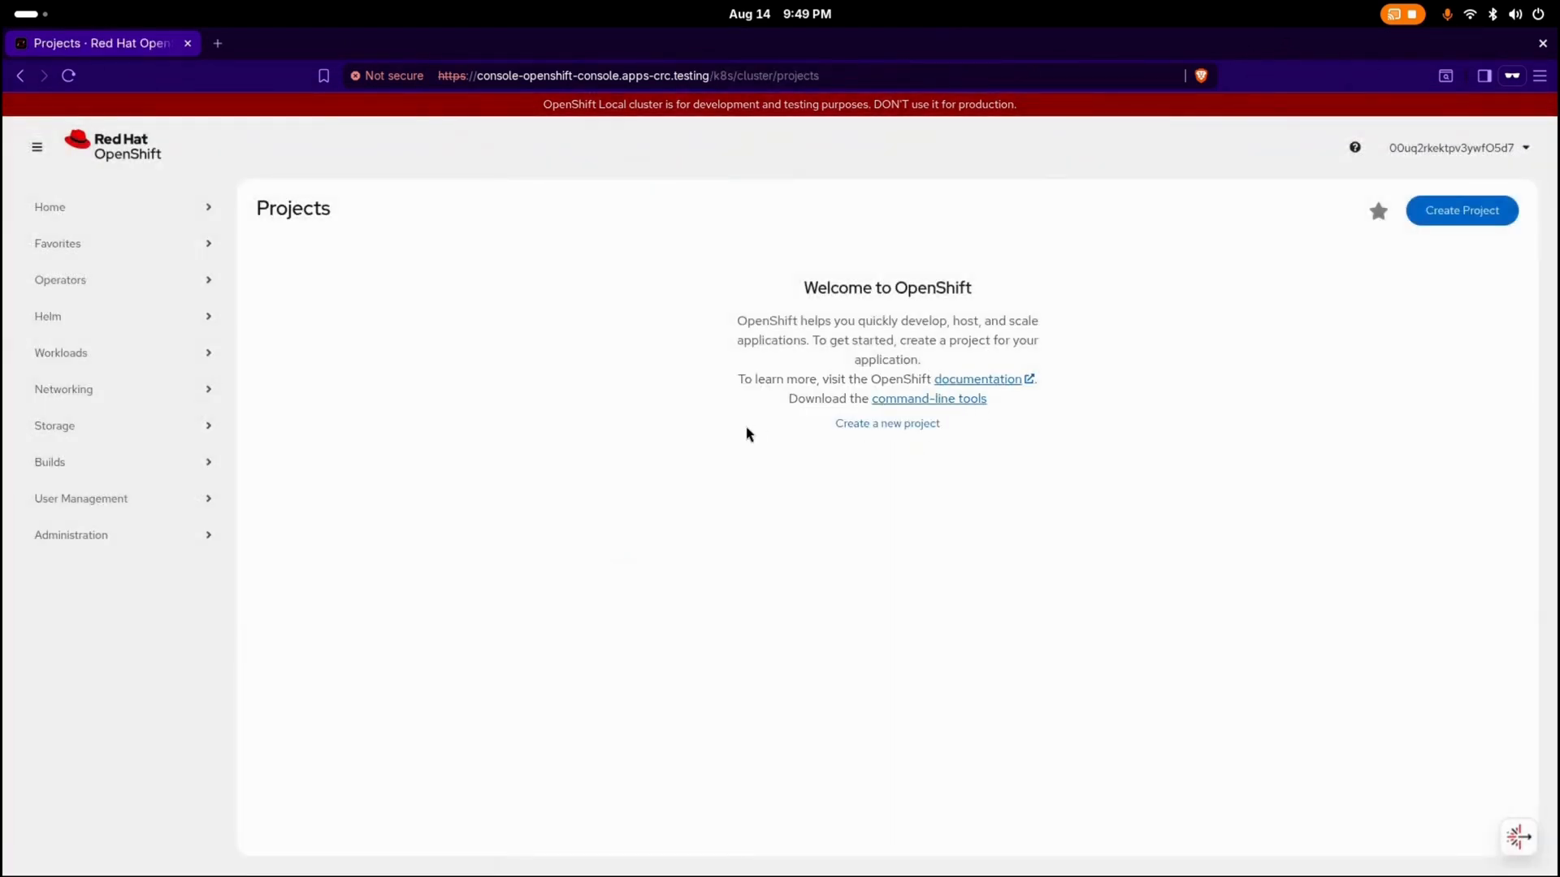